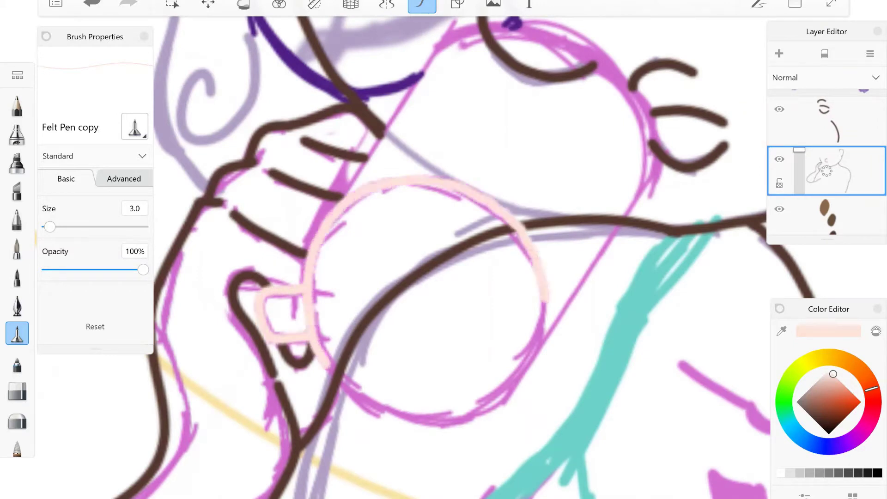
Draw a pale pink circle over the sketched mug's round end beside the handle and distort it to fit the sketch.
{"action": "left_click_drag", "start_coordinate": [453, 231], "coordinate": [415, 278]}
{"action": "left_click", "coordinate": [457, 5]}
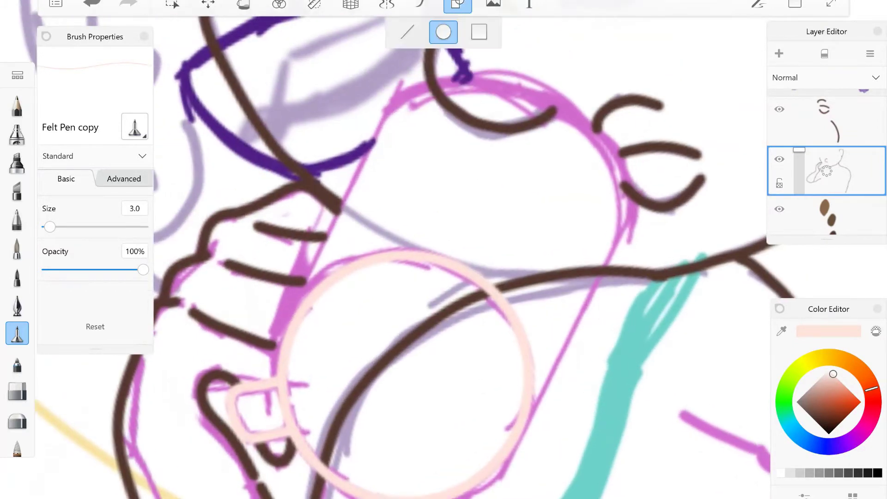
{"action": "key", "text": "ctrl+t"}
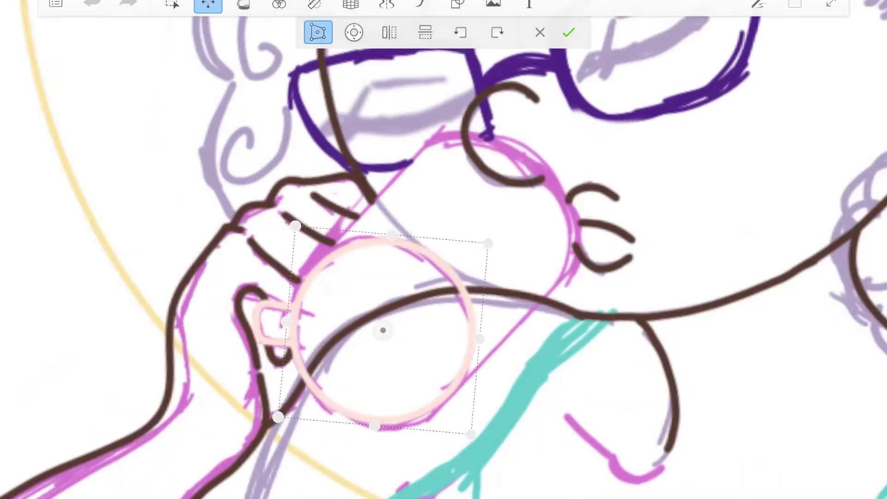
{"action": "left_click_drag", "start_coordinate": [278, 417], "coordinate": [298, 393]}
{"action": "left_click_drag", "start_coordinate": [383, 330], "coordinate": [371, 342]}
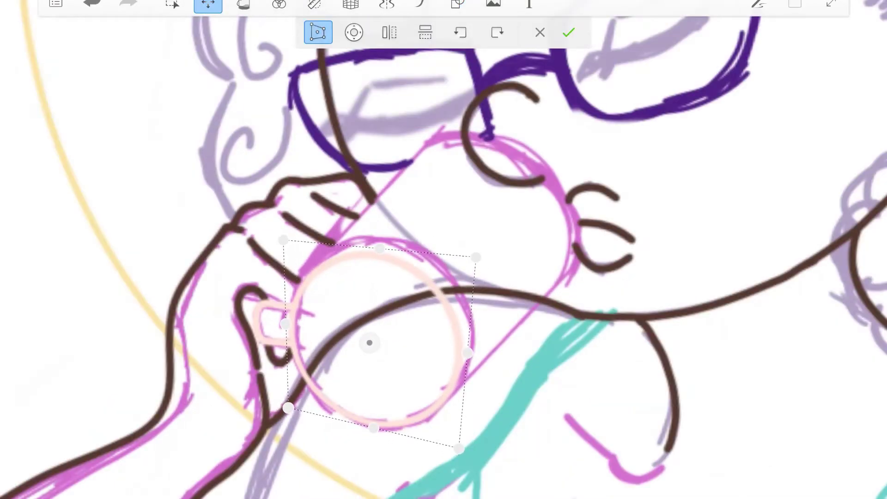
{"action": "left_click_drag", "start_coordinate": [288, 408], "coordinate": [293, 407]}
{"action": "left_click", "coordinate": [318, 32]}
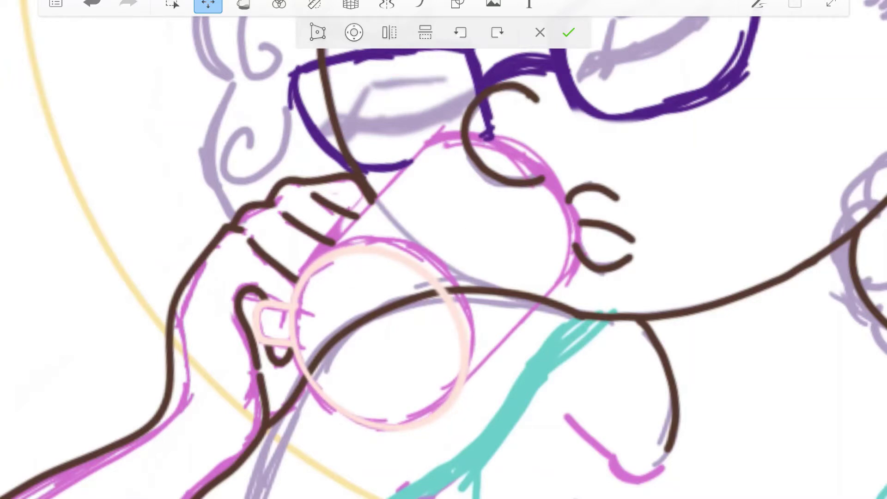
{"action": "key", "text": "Return"}
Draw two straight pale pink lines along the mug's sides, from the circle toward its far end.
{"action": "key", "text": "l"}
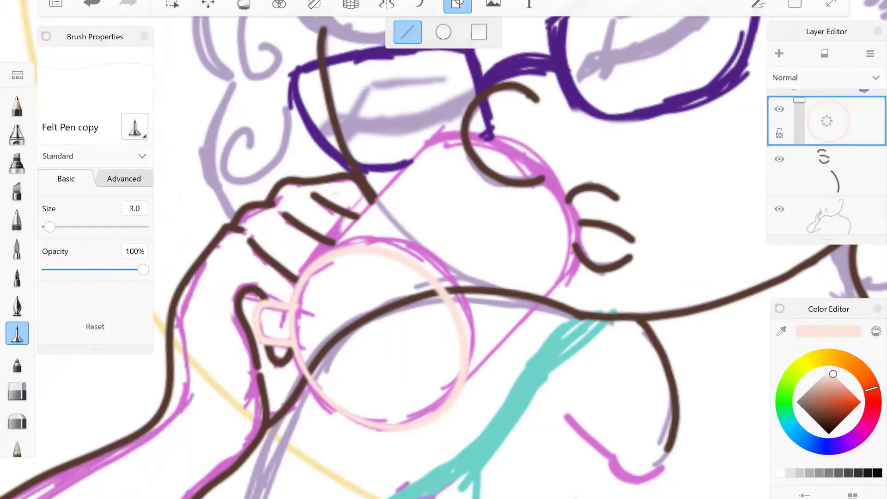
{"action": "left_click_drag", "start_coordinate": [298, 281], "coordinate": [430, 141]}
{"action": "left_click_drag", "start_coordinate": [573, 267], "coordinate": [445, 409]}
Erase the excess line where the mug's upper side meets the circle, using transparent colour, and select the figure's line art layer.
{"action": "left_click", "coordinate": [422, 4]}
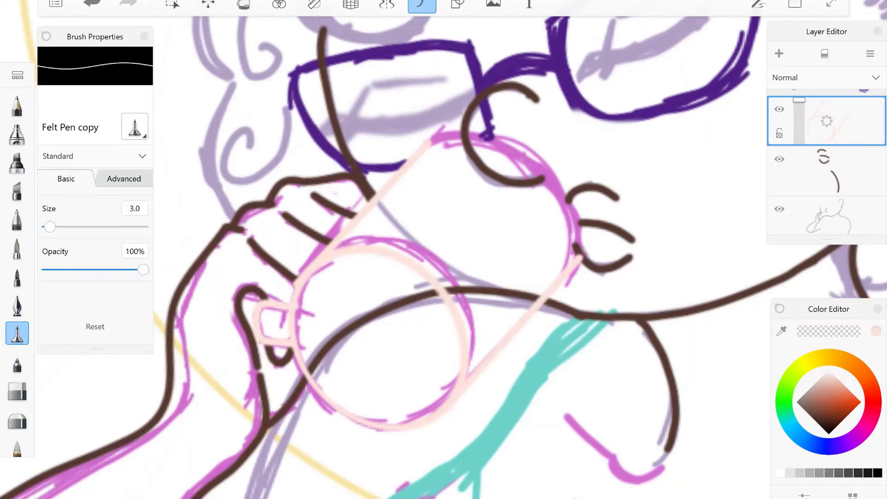
{"action": "scroll", "coordinate": [317, 312], "scroll_direction": "up", "scroll_amount": 3}
{"action": "left_click_drag", "start_coordinate": [274, 261], "coordinate": [283, 273]}
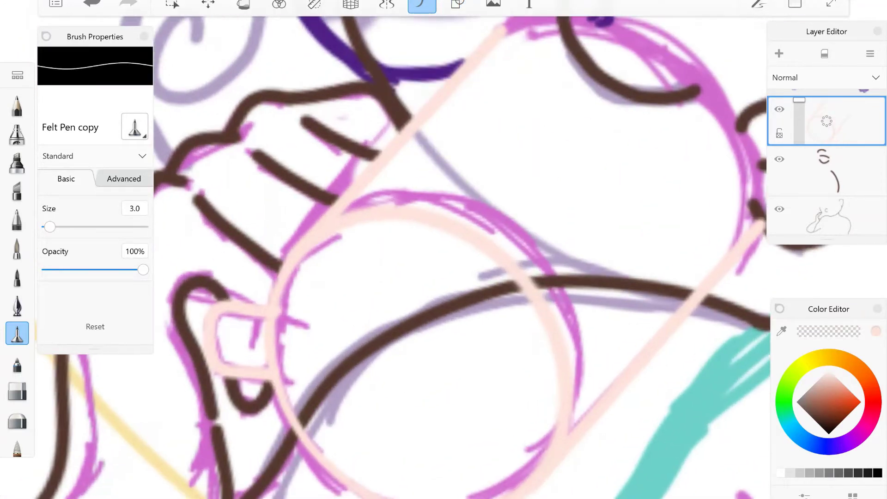
{"action": "left_click", "coordinate": [827, 213]}
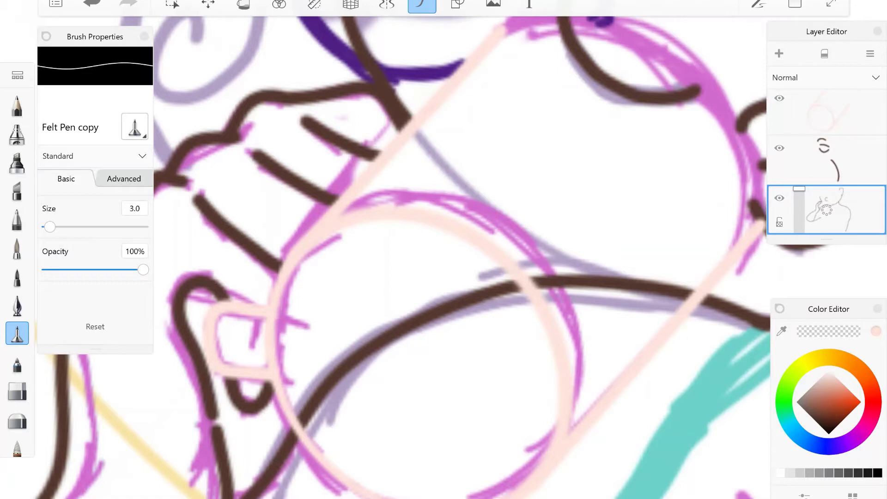
On the mug's layer, trace its curved far end in pale pink freehand, joining the two straight sides.
{"action": "left_click", "coordinate": [826, 113]}
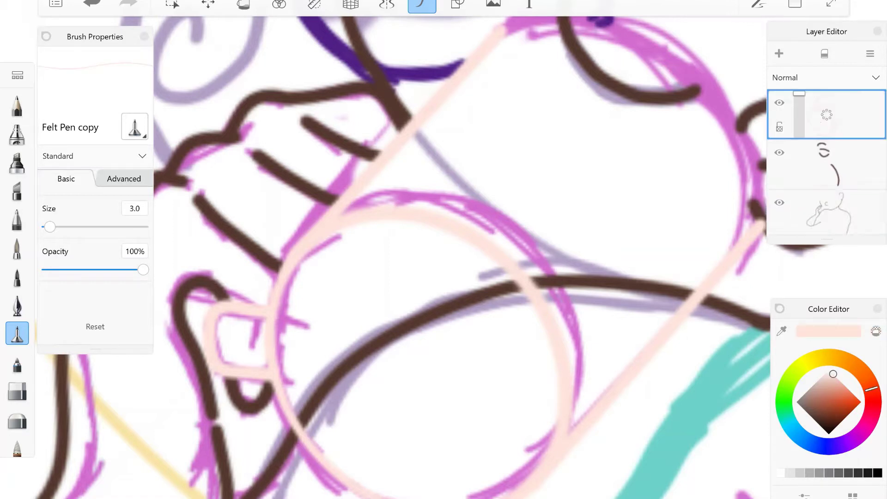
{"action": "scroll", "coordinate": [462, 258], "scroll_direction": "up", "scroll_amount": 5}
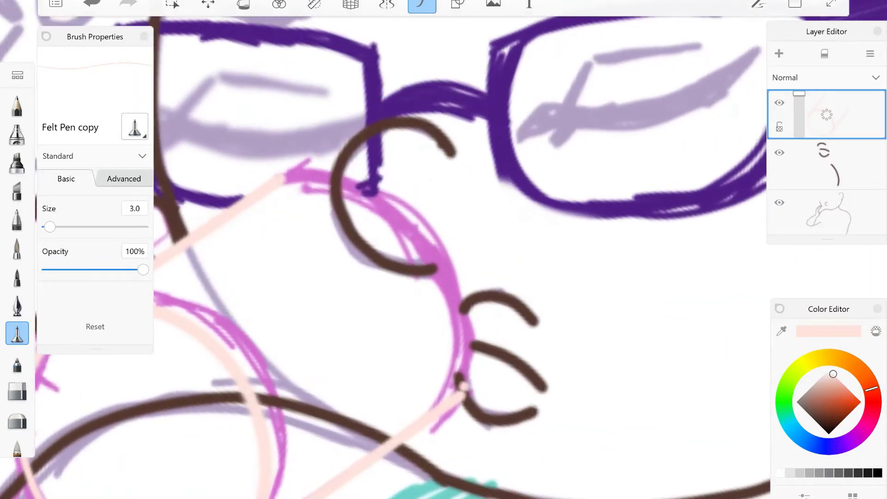
{"action": "mouse_move", "coordinate": [463, 387]}
{"action": "left_mouse_down"}
{"action": "mouse_move", "coordinate": [467, 302]}
{"action": "mouse_move", "coordinate": [395, 202]}
{"action": "left_mouse_up"}
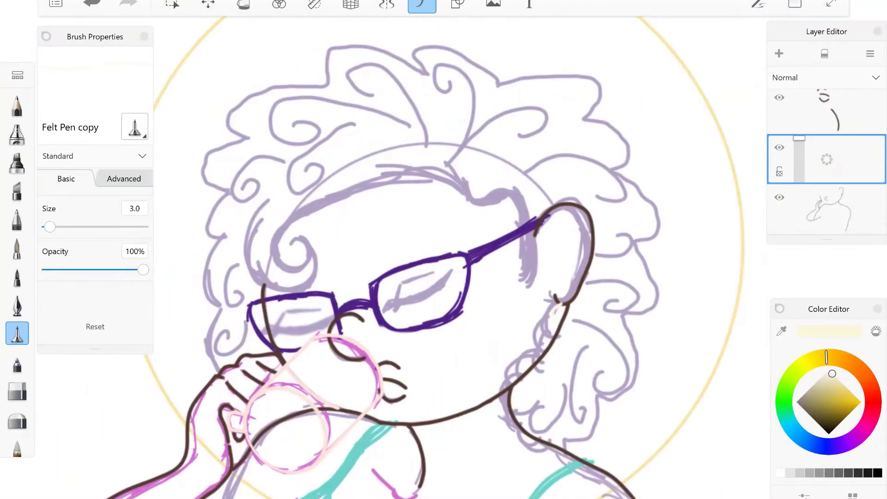
Trace the small curls below the ear, along the jaw and neck, and the hair's lower edge in pale yellow, cleaning up with transparent colour.
{"action": "mouse_move", "coordinate": [560, 301]}
{"action": "left_mouse_down"}
{"action": "mouse_move", "coordinate": [549, 322]}
{"action": "mouse_move", "coordinate": [555, 337]}
{"action": "mouse_move", "coordinate": [541, 355]}
{"action": "mouse_move", "coordinate": [509, 368]}
{"action": "mouse_move", "coordinate": [516, 394]}
{"action": "mouse_move", "coordinate": [502, 394]}
{"action": "mouse_move", "coordinate": [524, 413]}
{"action": "mouse_move", "coordinate": [519, 435]}
{"action": "mouse_move", "coordinate": [555, 451]}
{"action": "left_mouse_up"}
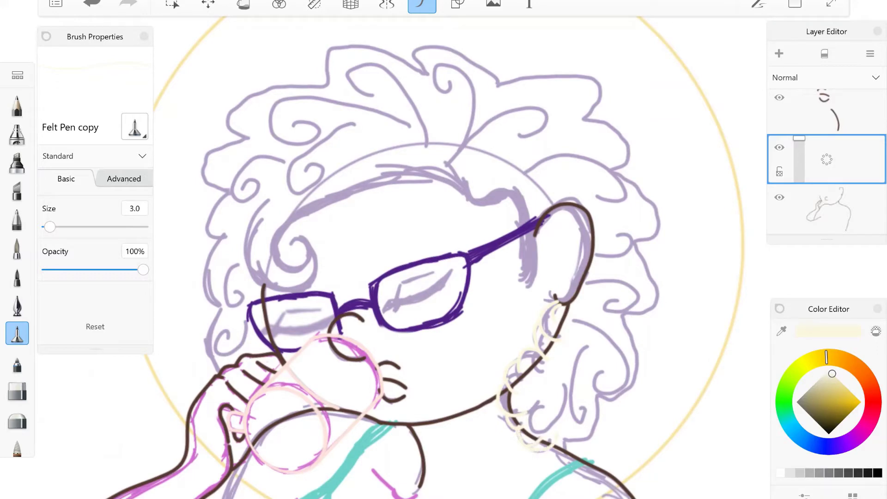
{"action": "scroll", "coordinate": [670, 458], "scroll_direction": "up", "scroll_amount": 5}
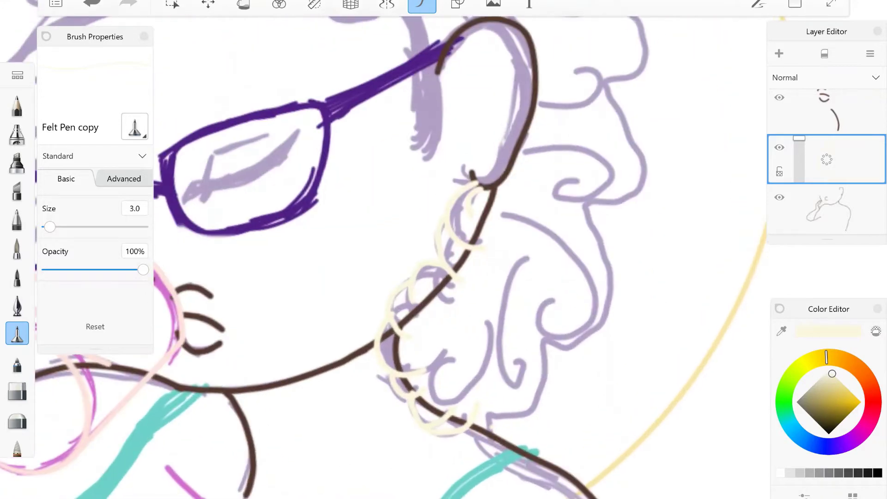
{"action": "mouse_move", "coordinate": [493, 435]}
{"action": "left_mouse_down"}
{"action": "mouse_move", "coordinate": [490, 415]}
{"action": "mouse_move", "coordinate": [519, 413]}
{"action": "mouse_move", "coordinate": [539, 394]}
{"action": "mouse_move", "coordinate": [546, 336]}
{"action": "left_mouse_up"}
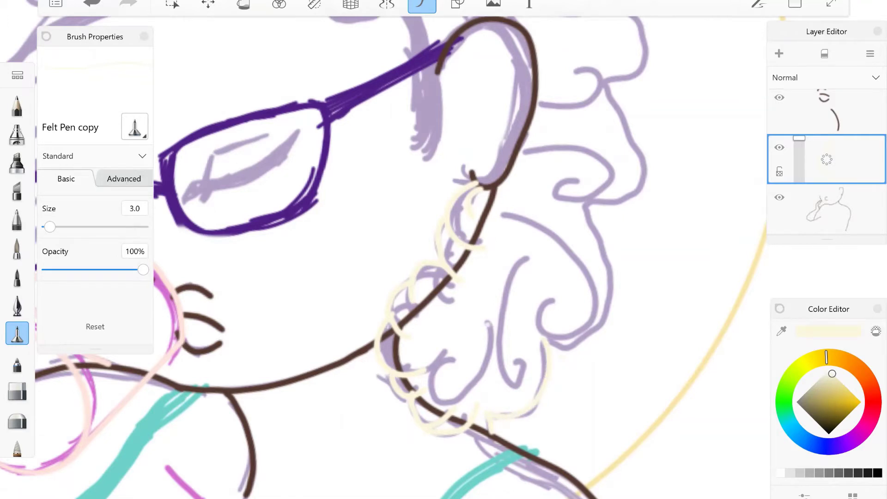
{"action": "mouse_move", "coordinate": [489, 320]}
{"action": "left_mouse_down"}
{"action": "mouse_move", "coordinate": [473, 383]}
{"action": "mouse_move", "coordinate": [447, 404]}
{"action": "mouse_move", "coordinate": [452, 358]}
{"action": "left_mouse_up"}
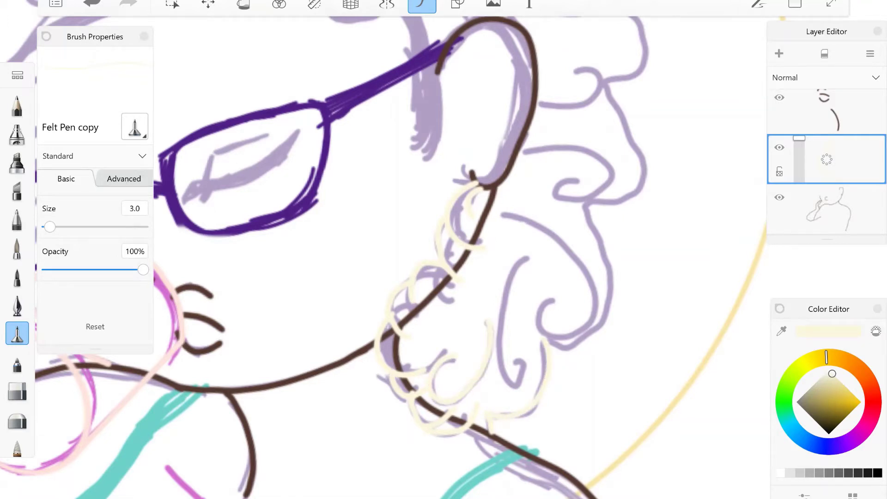
{"action": "left_click_drag", "start_coordinate": [446, 282], "coordinate": [425, 309]}
{"action": "left_click", "coordinate": [876, 331]}
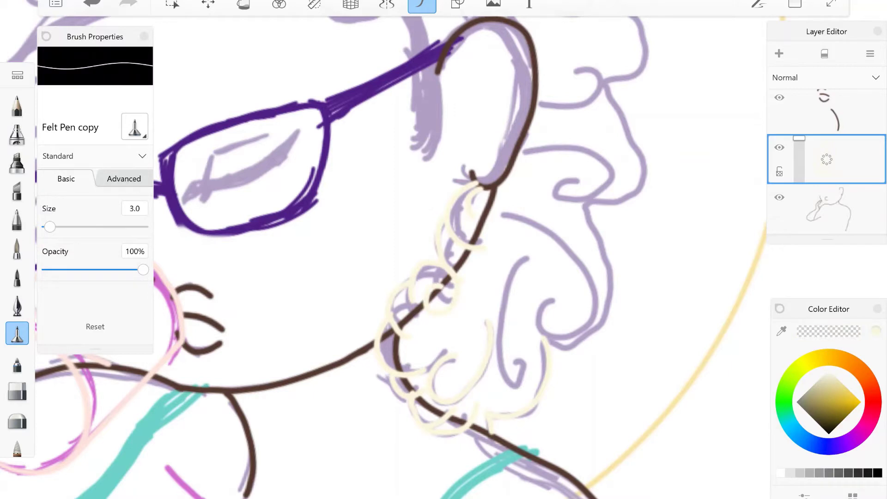
{"action": "left_click", "coordinate": [876, 331]}
Trace the large curls of the lower back hair and its outer edge up to behind the ear in pale yellow.
{"action": "scroll", "coordinate": [457, 462], "scroll_direction": "up", "scroll_amount": 2}
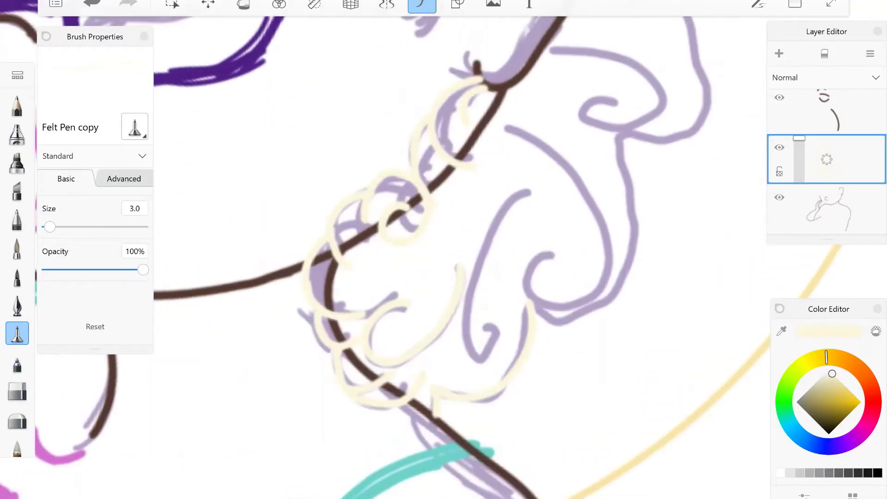
{"action": "mouse_move", "coordinate": [438, 408]}
{"action": "left_mouse_down"}
{"action": "mouse_move", "coordinate": [422, 427]}
{"action": "mouse_move", "coordinate": [430, 404]}
{"action": "left_mouse_up"}
{"action": "mouse_move", "coordinate": [494, 324]}
{"action": "left_mouse_down"}
{"action": "mouse_move", "coordinate": [470, 350]}
{"action": "mouse_move", "coordinate": [527, 172]}
{"action": "left_mouse_up"}
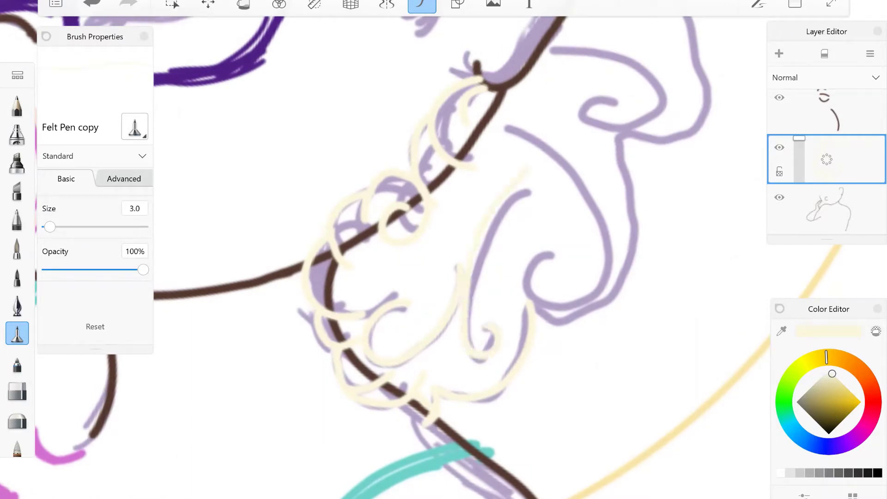
{"action": "mouse_move", "coordinate": [536, 304]}
{"action": "left_mouse_down"}
{"action": "mouse_move", "coordinate": [548, 319]}
{"action": "mouse_move", "coordinate": [603, 306]}
{"action": "mouse_move", "coordinate": [638, 194]}
{"action": "mouse_move", "coordinate": [625, 147]}
{"action": "mouse_move", "coordinate": [677, 135]}
{"action": "mouse_move", "coordinate": [708, 94]}
{"action": "mouse_move", "coordinate": [692, 19]}
{"action": "left_mouse_up"}
{"action": "mouse_move", "coordinate": [614, 102]}
{"action": "left_mouse_down"}
{"action": "mouse_move", "coordinate": [626, 126]}
{"action": "mouse_move", "coordinate": [656, 82]}
{"action": "mouse_move", "coordinate": [550, 48]}
{"action": "left_mouse_up"}
{"action": "mouse_move", "coordinate": [508, 126]}
{"action": "left_mouse_down"}
{"action": "mouse_move", "coordinate": [554, 150]}
{"action": "mouse_move", "coordinate": [549, 303]}
{"action": "left_mouse_up"}
Trace the scalloped outer edge of the back hair in pale yellow, from the crown down to the finished lower section.
{"action": "left_click_drag", "start_coordinate": [416, 249], "coordinate": [517, 379]}
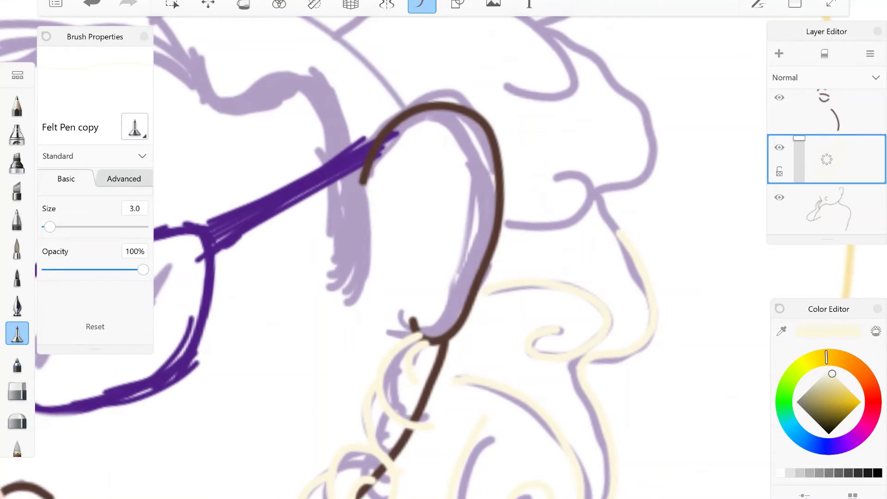
{"action": "left_click_drag", "start_coordinate": [416, 250], "coordinate": [476, 245]}
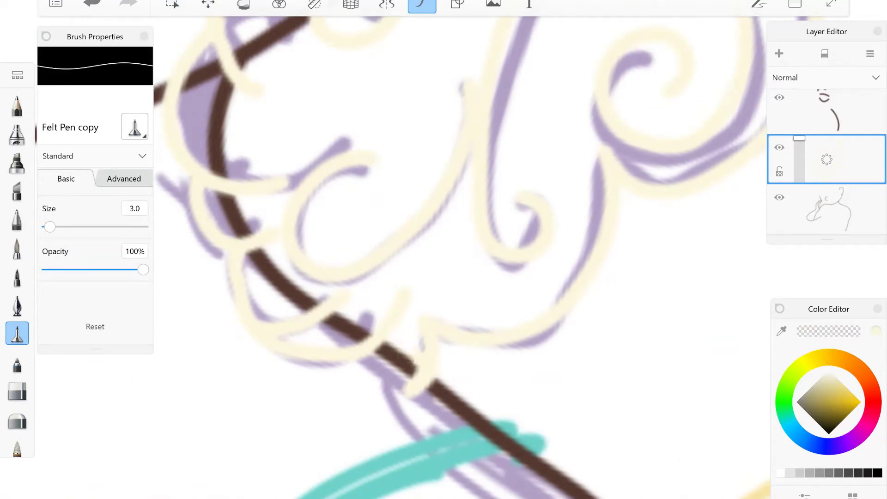
{"action": "left_click_drag", "start_coordinate": [444, 250], "coordinate": [397, 296]}
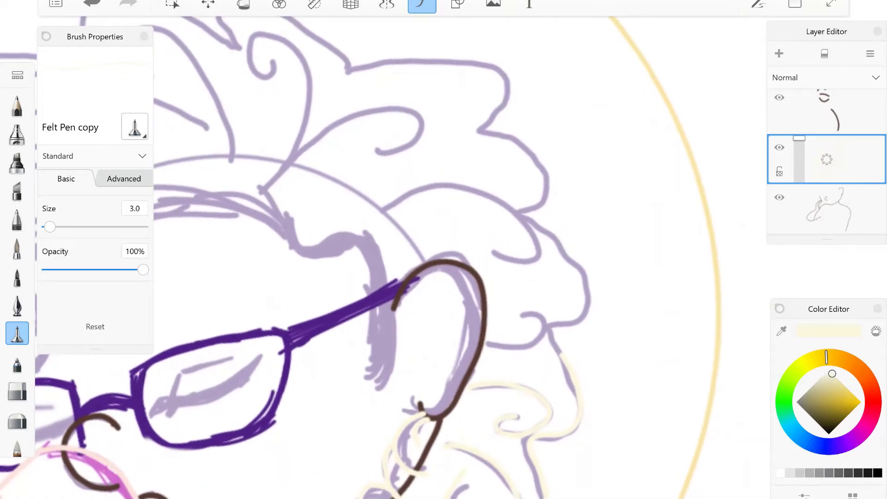
{"action": "mouse_move", "coordinate": [346, 72]}
{"action": "left_mouse_down"}
{"action": "mouse_move", "coordinate": [381, 60]}
{"action": "mouse_move", "coordinate": [509, 88]}
{"action": "mouse_move", "coordinate": [478, 131]}
{"action": "mouse_move", "coordinate": [546, 199]}
{"action": "mouse_move", "coordinate": [516, 213]}
{"action": "mouse_move", "coordinate": [556, 236]}
{"action": "mouse_move", "coordinate": [557, 324]}
{"action": "mouse_move", "coordinate": [548, 329]}
{"action": "mouse_move", "coordinate": [561, 355]}
{"action": "left_mouse_up"}
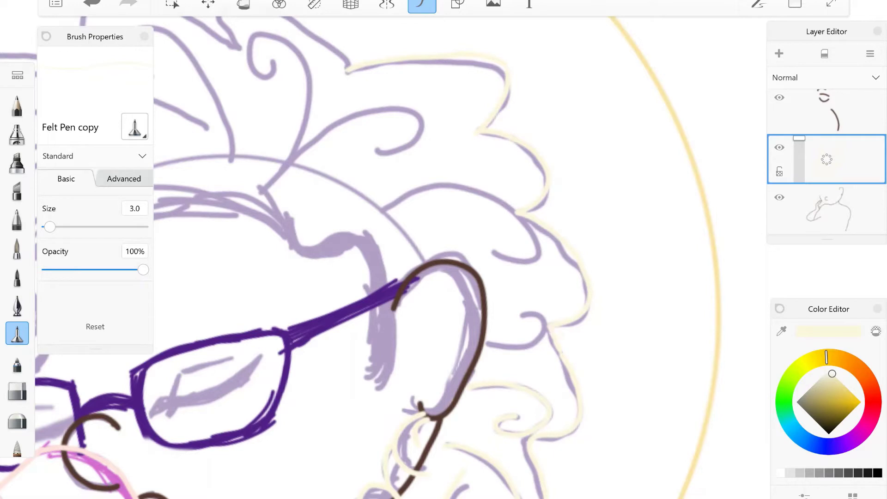
Trace the inner curls of the hair above and behind the ear in pale yellow, extending the strands over the topmost curl.
{"action": "mouse_move", "coordinate": [487, 345]}
{"action": "left_mouse_down"}
{"action": "mouse_move", "coordinate": [518, 345]}
{"action": "mouse_move", "coordinate": [542, 329]}
{"action": "mouse_move", "coordinate": [521, 315]}
{"action": "left_mouse_up"}
{"action": "mouse_move", "coordinate": [388, 207]}
{"action": "left_mouse_down"}
{"action": "mouse_move", "coordinate": [495, 190]}
{"action": "mouse_move", "coordinate": [520, 211]}
{"action": "mouse_move", "coordinate": [541, 257]}
{"action": "left_mouse_up"}
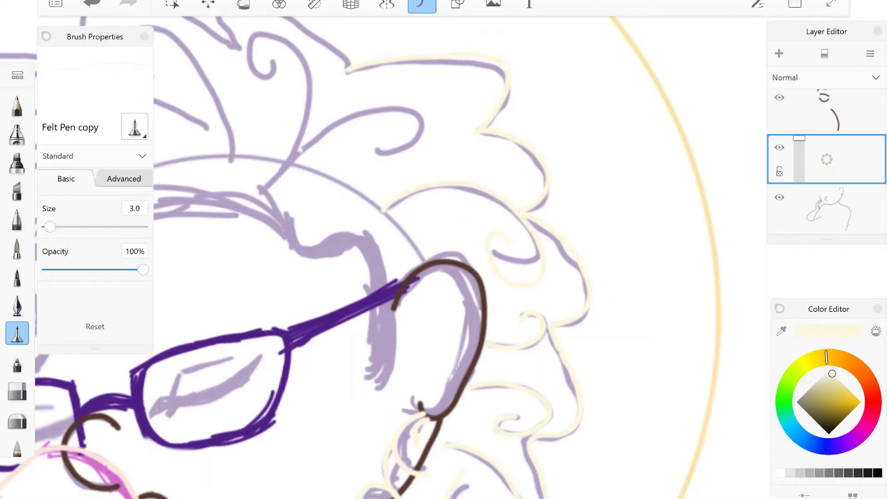
{"action": "mouse_move", "coordinate": [264, 188]}
{"action": "left_mouse_down"}
{"action": "mouse_move", "coordinate": [361, 110]}
{"action": "mouse_move", "coordinate": [420, 129]}
{"action": "mouse_move", "coordinate": [375, 146]}
{"action": "left_mouse_up"}
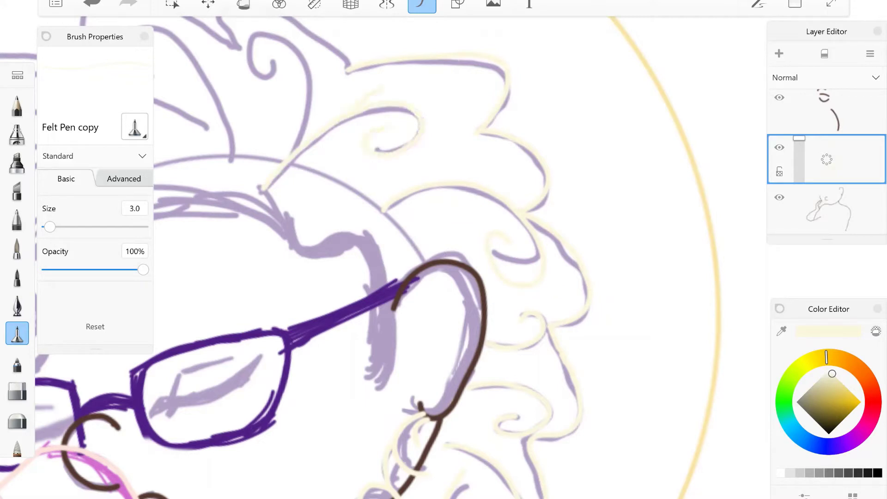
{"action": "left_click_drag", "start_coordinate": [408, 77], "coordinate": [442, 70]}
Trace the outer edge of the hair on the hand's side of the face and its two inner curls in pale yellow.
{"action": "scroll", "coordinate": [416, 259], "scroll_direction": "down", "scroll_amount": 5}
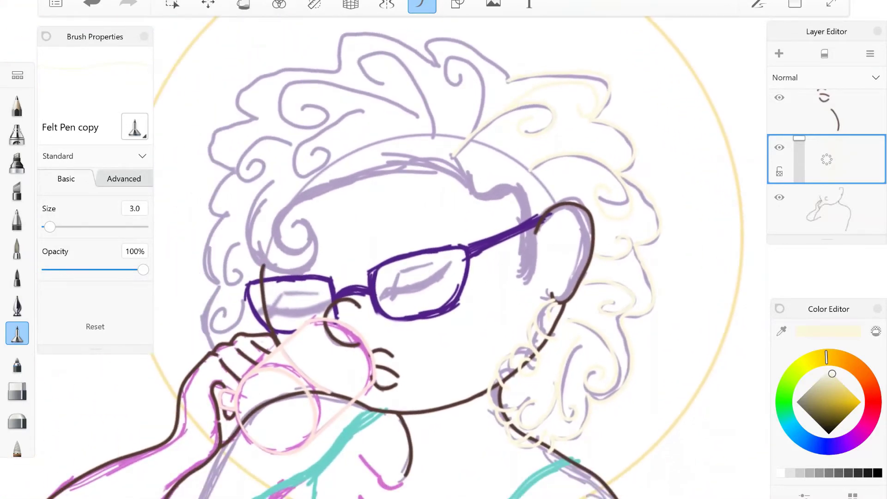
{"action": "scroll", "coordinate": [443, 259], "scroll_direction": "up", "scroll_amount": 5}
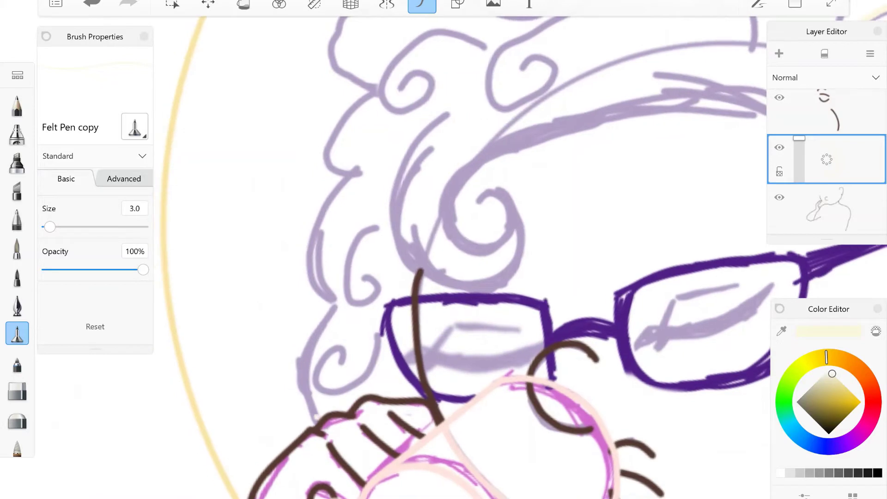
{"action": "mouse_move", "coordinate": [311, 414]}
{"action": "left_mouse_down"}
{"action": "mouse_move", "coordinate": [323, 315]}
{"action": "mouse_move", "coordinate": [336, 298]}
{"action": "mouse_move", "coordinate": [308, 263]}
{"action": "mouse_move", "coordinate": [337, 187]}
{"action": "mouse_move", "coordinate": [360, 172]}
{"action": "left_mouse_up"}
{"action": "mouse_move", "coordinate": [377, 87]}
{"action": "left_mouse_down"}
{"action": "mouse_move", "coordinate": [328, 171]}
{"action": "mouse_move", "coordinate": [346, 173]}
{"action": "left_mouse_up"}
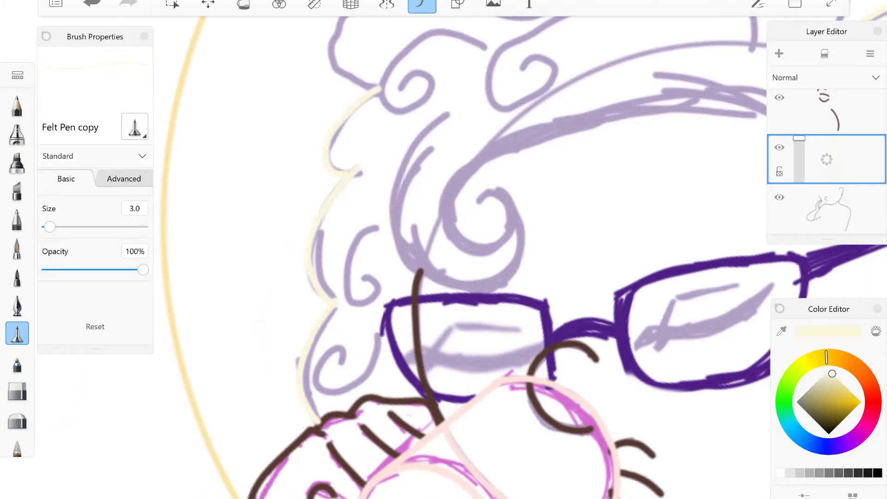
{"action": "mouse_move", "coordinate": [379, 226]}
{"action": "left_mouse_down"}
{"action": "mouse_move", "coordinate": [350, 261]}
{"action": "mouse_move", "coordinate": [362, 277]}
{"action": "left_mouse_up"}
{"action": "key", "text": "ctrl+z"}
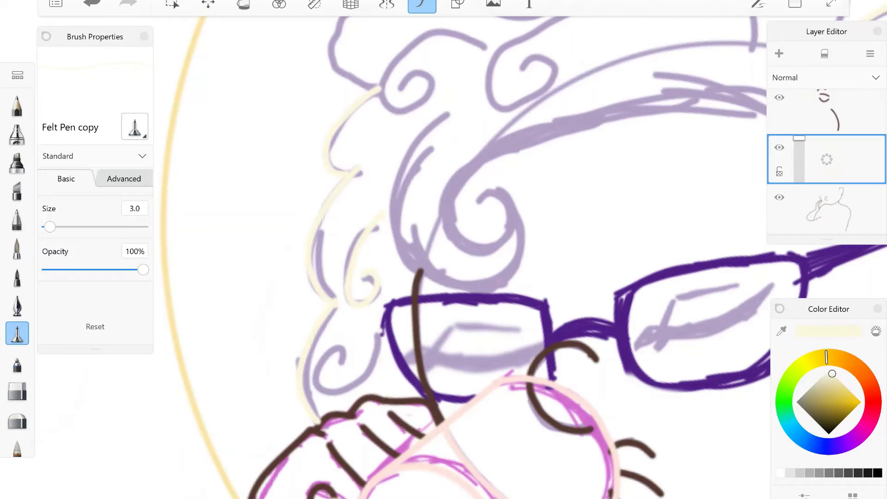
{"action": "mouse_move", "coordinate": [382, 327]}
{"action": "left_mouse_down"}
{"action": "mouse_move", "coordinate": [353, 385]}
{"action": "mouse_move", "coordinate": [334, 365]}
{"action": "left_mouse_up"}
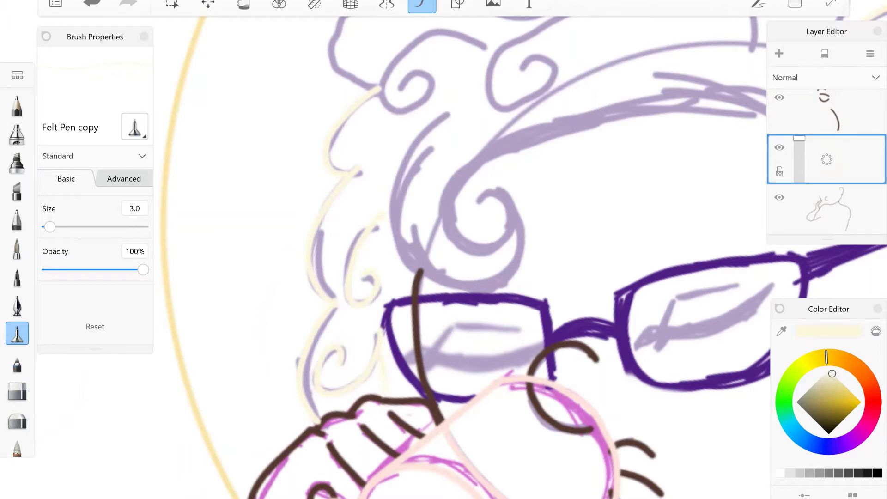
Trace the scalloped outline across the top of the hair and the rearmost crown curl in pale yellow.
{"action": "scroll", "coordinate": [457, 259], "scroll_direction": "down", "scroll_amount": 3}
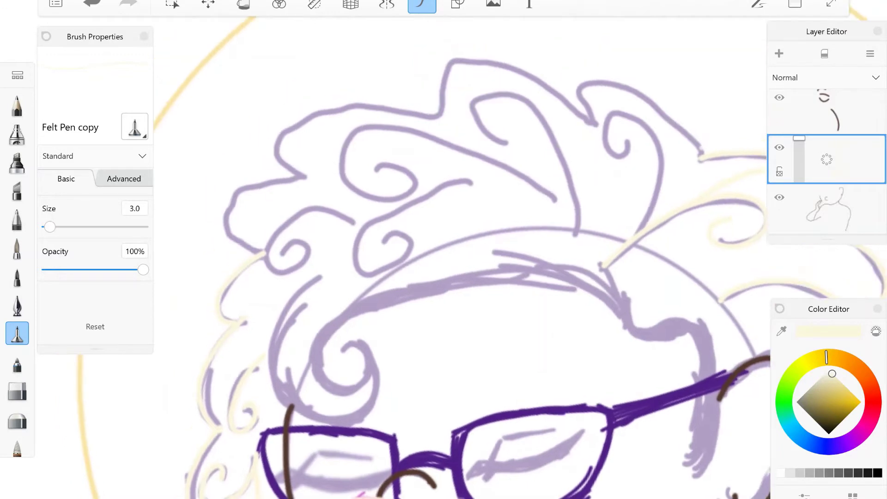
{"action": "mouse_move", "coordinate": [701, 149]}
{"action": "left_mouse_down"}
{"action": "mouse_move", "coordinate": [626, 85]}
{"action": "mouse_move", "coordinate": [592, 125]}
{"action": "mouse_move", "coordinate": [450, 60]}
{"action": "mouse_move", "coordinate": [387, 114]}
{"action": "mouse_move", "coordinate": [279, 159]}
{"action": "mouse_move", "coordinate": [306, 178]}
{"action": "mouse_move", "coordinate": [233, 244]}
{"action": "mouse_move", "coordinate": [268, 256]}
{"action": "left_mouse_up"}
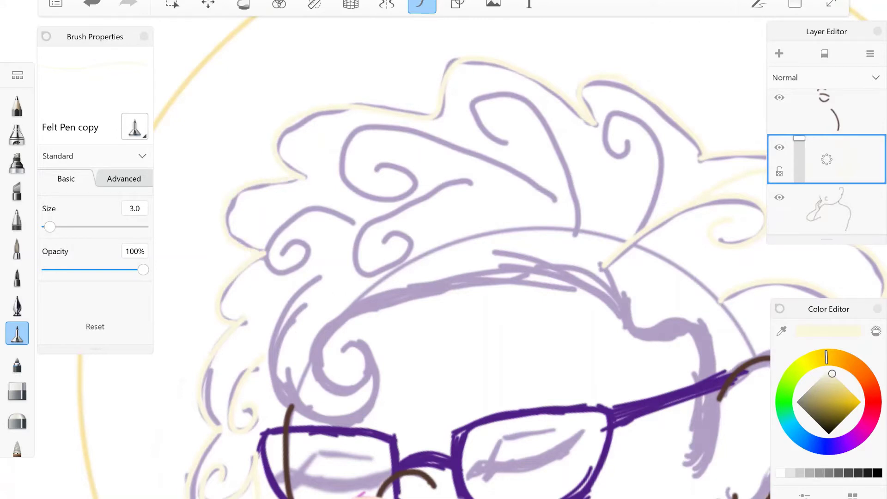
{"action": "mouse_move", "coordinate": [641, 234]}
{"action": "left_mouse_down"}
{"action": "mouse_move", "coordinate": [653, 206]}
{"action": "mouse_move", "coordinate": [606, 138]}
{"action": "mouse_move", "coordinate": [626, 147]}
{"action": "left_mouse_up"}
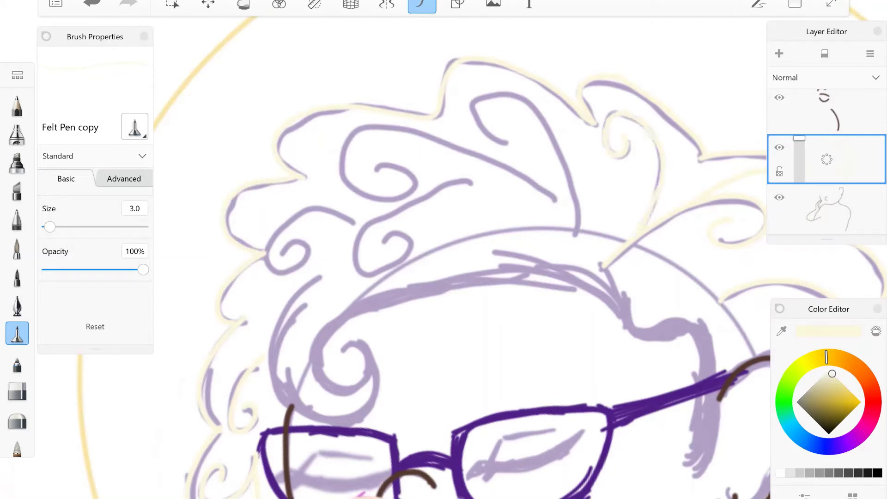
Trace the remaining swirling curls inside the top and front of the hair in pale yellow.
{"action": "left_click_drag", "start_coordinate": [571, 111], "coordinate": [594, 254]}
{"action": "left_click_drag", "start_coordinate": [476, 100], "coordinate": [508, 141]}
{"action": "left_click_drag", "start_coordinate": [577, 201], "coordinate": [587, 234]}
{"action": "mouse_move", "coordinate": [451, 134]}
{"action": "left_mouse_down"}
{"action": "mouse_move", "coordinate": [342, 171]}
{"action": "mouse_move", "coordinate": [376, 170]}
{"action": "left_mouse_up"}
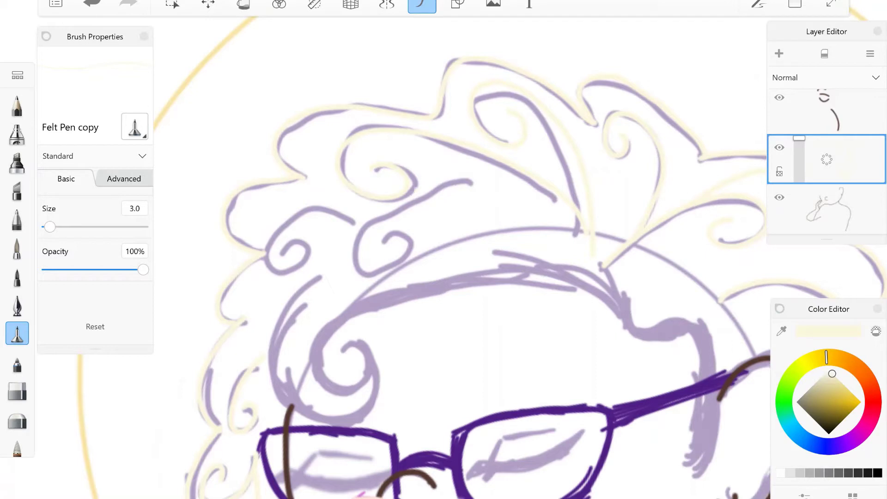
{"action": "mouse_move", "coordinate": [446, 185]}
{"action": "left_mouse_down"}
{"action": "mouse_move", "coordinate": [406, 198]}
{"action": "mouse_move", "coordinate": [355, 261]}
{"action": "mouse_move", "coordinate": [388, 240]}
{"action": "left_mouse_up"}
{"action": "left_click_drag", "start_coordinate": [307, 206], "coordinate": [356, 225]}
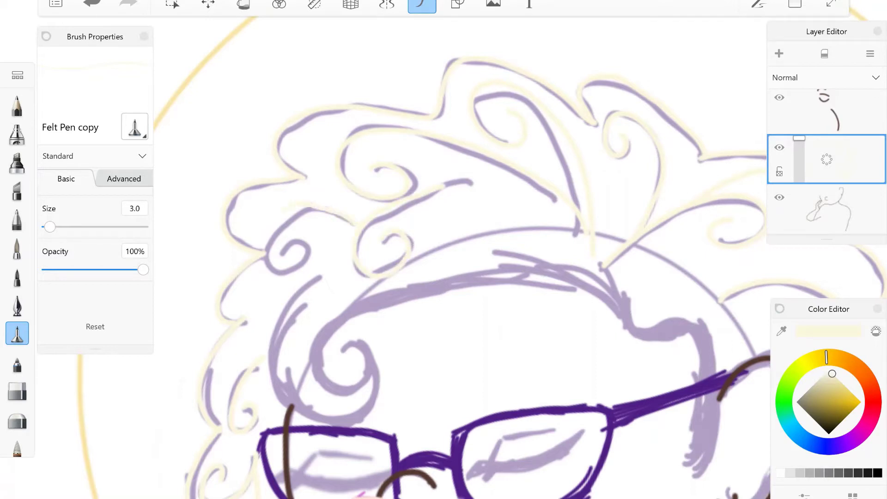
Trace the front hairline with its spiral forehead curl and the sideburn in front of the ear in pale yellow.
{"action": "mouse_move", "coordinate": [263, 268]}
{"action": "left_mouse_down"}
{"action": "mouse_move", "coordinate": [276, 248]}
{"action": "mouse_move", "coordinate": [307, 253]}
{"action": "mouse_move", "coordinate": [271, 338]}
{"action": "mouse_move", "coordinate": [333, 427]}
{"action": "mouse_move", "coordinate": [375, 369]}
{"action": "mouse_move", "coordinate": [349, 344]}
{"action": "mouse_move", "coordinate": [366, 355]}
{"action": "mouse_move", "coordinate": [316, 351]}
{"action": "mouse_move", "coordinate": [464, 277]}
{"action": "mouse_move", "coordinate": [508, 272]}
{"action": "left_mouse_up"}
{"action": "mouse_move", "coordinate": [723, 392]}
{"action": "left_mouse_down"}
{"action": "mouse_move", "coordinate": [718, 447]}
{"action": "mouse_move", "coordinate": [695, 473]}
{"action": "mouse_move", "coordinate": [703, 356]}
{"action": "mouse_move", "coordinate": [691, 450]}
{"action": "mouse_move", "coordinate": [691, 335]}
{"action": "mouse_move", "coordinate": [661, 308]}
{"action": "mouse_move", "coordinate": [650, 339]}
{"action": "mouse_move", "coordinate": [614, 302]}
{"action": "left_mouse_up"}
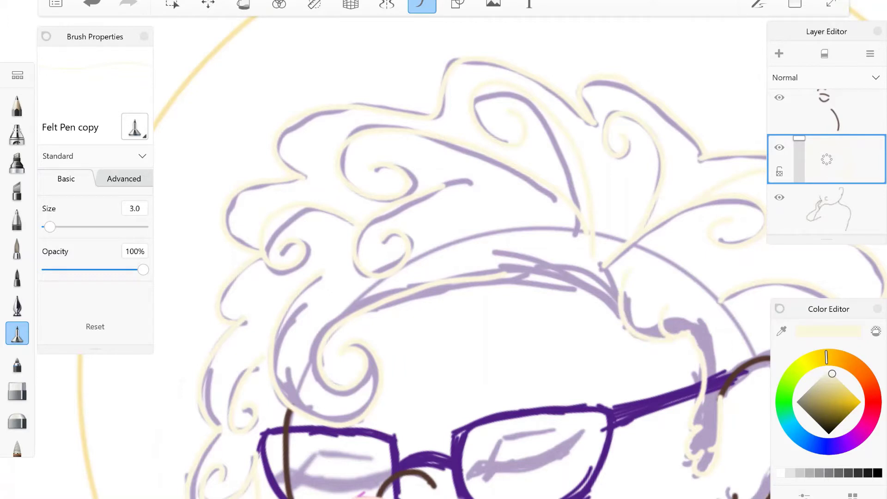
Trace the missing stretch of forehead hairline in pale yellow so it joins the sideburn curl.
{"action": "left_click_drag", "start_coordinate": [633, 259], "coordinate": [658, 275]}
{"action": "mouse_move", "coordinate": [619, 318]}
{"action": "left_mouse_down"}
{"action": "mouse_move", "coordinate": [601, 294]}
{"action": "mouse_move", "coordinate": [489, 273]}
{"action": "left_mouse_up"}
{"action": "key", "text": "ctrl+z"}
{"action": "scroll", "coordinate": [462, 259], "scroll_direction": "up", "scroll_amount": 8}
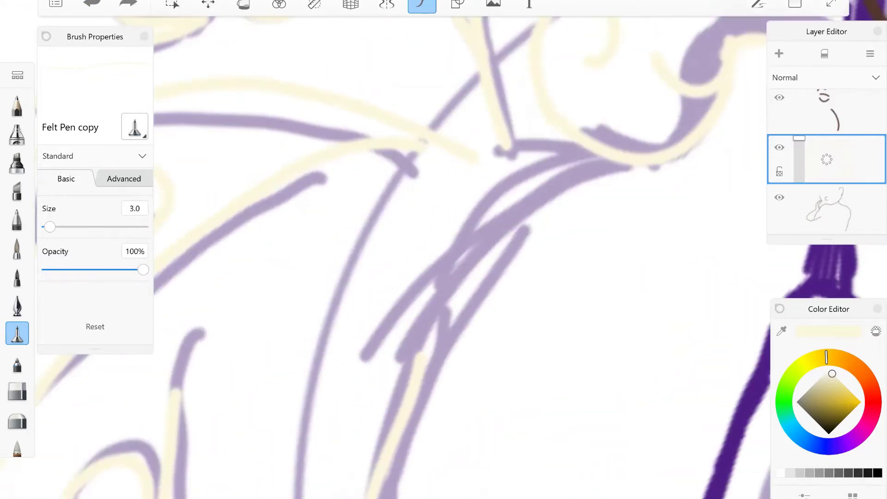
{"action": "mouse_move", "coordinate": [390, 460]}
{"action": "left_mouse_down"}
{"action": "mouse_move", "coordinate": [450, 296]}
{"action": "mouse_move", "coordinate": [601, 162]}
{"action": "mouse_move", "coordinate": [631, 167]}
{"action": "left_mouse_up"}
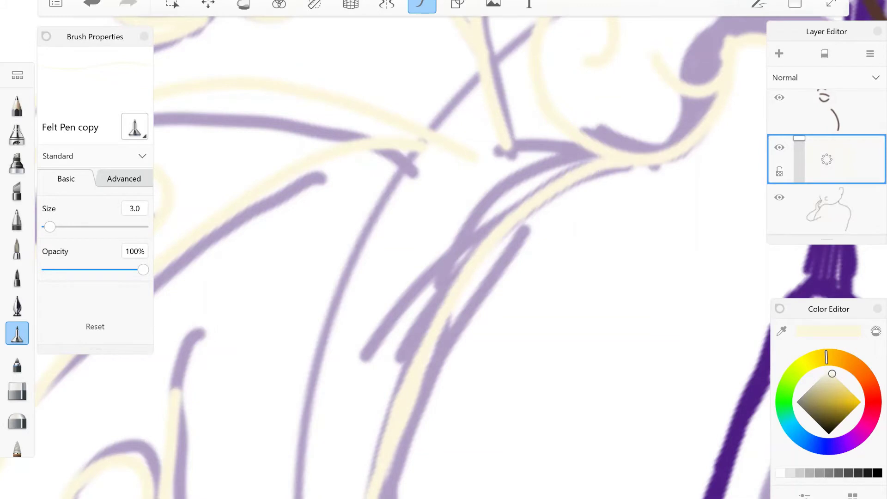
{"action": "scroll", "coordinate": [444, 258], "scroll_direction": "down", "scroll_amount": 10}
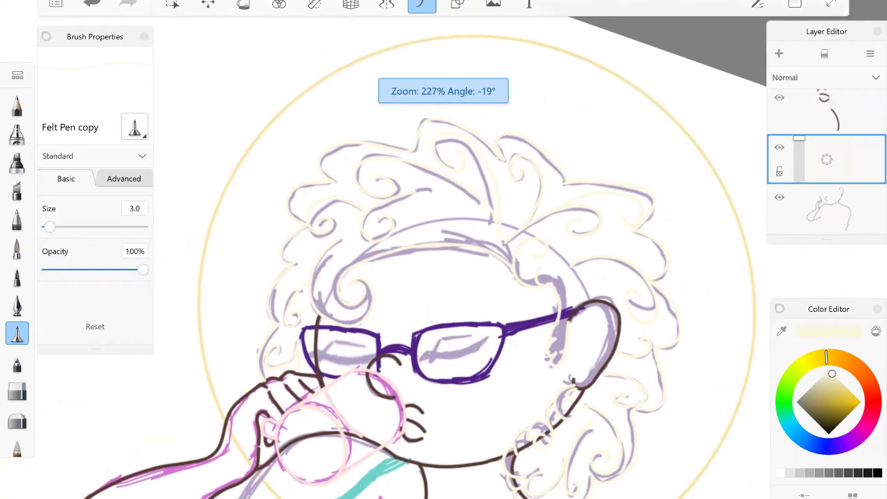
{"action": "scroll", "coordinate": [485, 370], "scroll_direction": "up", "scroll_amount": 3}
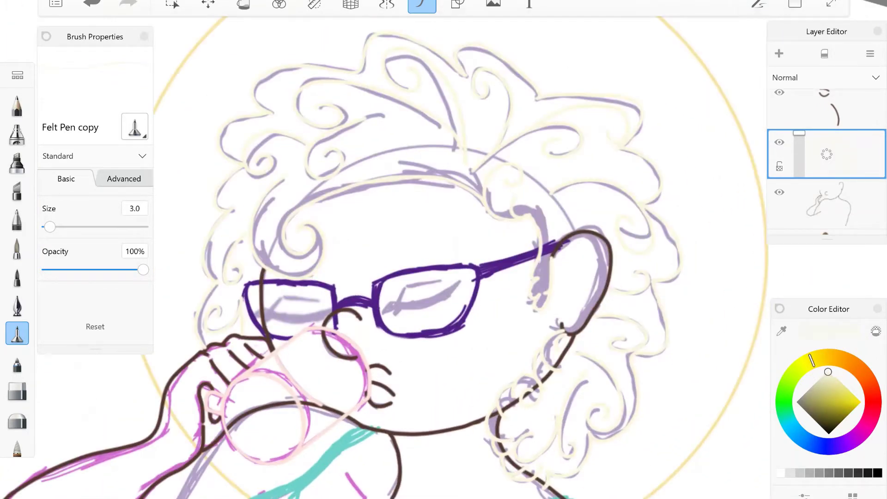
Close the hair outline along the front edge of the face and the top of the fingers with a paler cream line.
{"action": "key", "text": "e"}
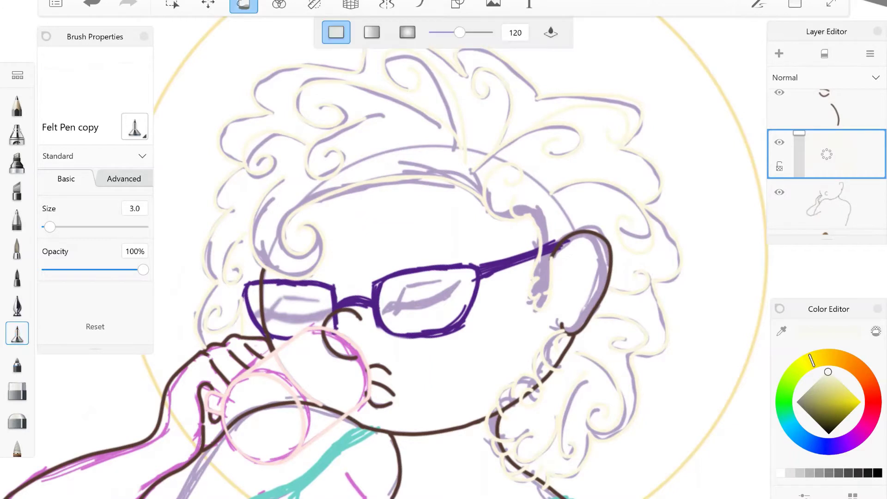
{"action": "key", "text": "ctrl+z"}
{"action": "key", "text": "b"}
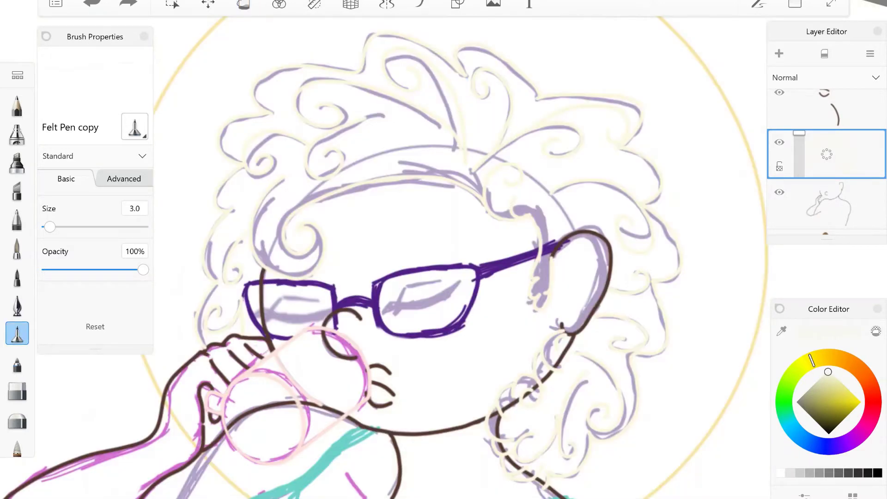
{"action": "key", "text": "s"}
{"action": "scroll", "coordinate": [390, 316], "scroll_direction": "up", "scroll_amount": 5}
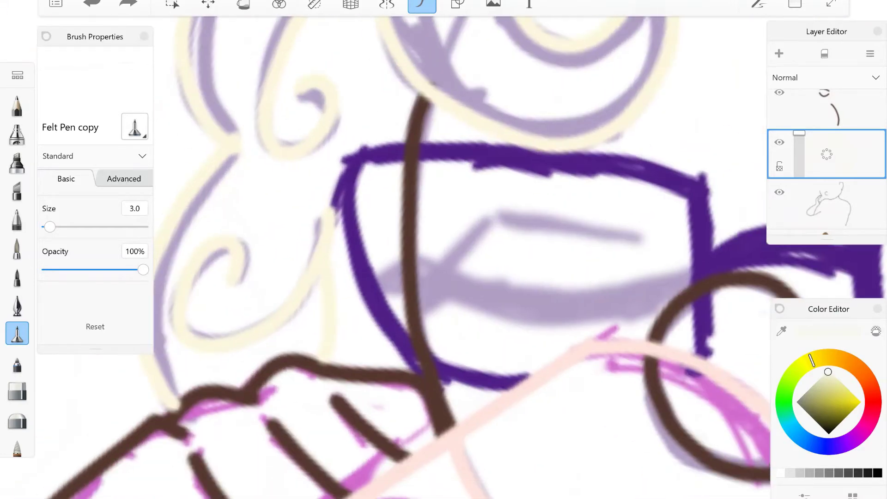
{"action": "mouse_move", "coordinate": [418, 97]}
{"action": "left_mouse_down"}
{"action": "mouse_move", "coordinate": [397, 219]}
{"action": "mouse_move", "coordinate": [403, 344]}
{"action": "mouse_move", "coordinate": [419, 375]}
{"action": "mouse_move", "coordinate": [328, 365]}
{"action": "left_mouse_up"}
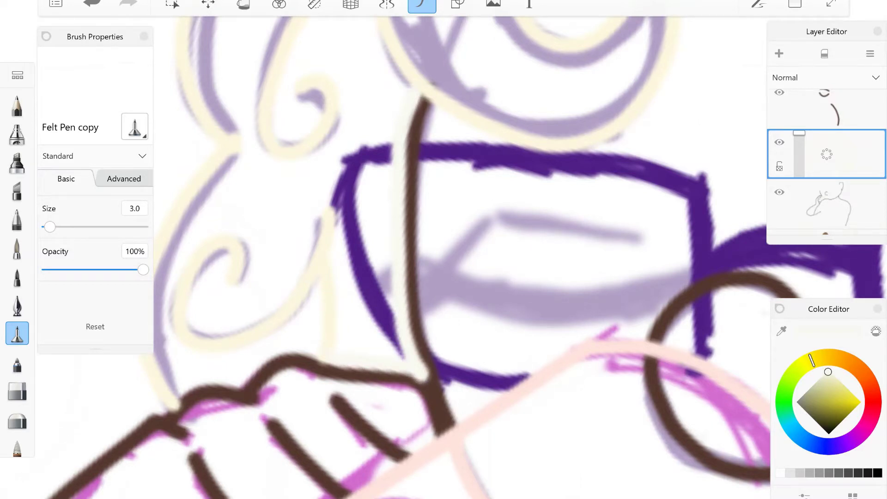
{"action": "key", "text": "ctrl+z"}
{"action": "mouse_move", "coordinate": [416, 373]}
{"action": "left_mouse_down"}
{"action": "mouse_move", "coordinate": [310, 358]}
{"action": "mouse_move", "coordinate": [259, 370]}
{"action": "mouse_move", "coordinate": [236, 390]}
{"action": "mouse_move", "coordinate": [173, 397]}
{"action": "left_mouse_up"}
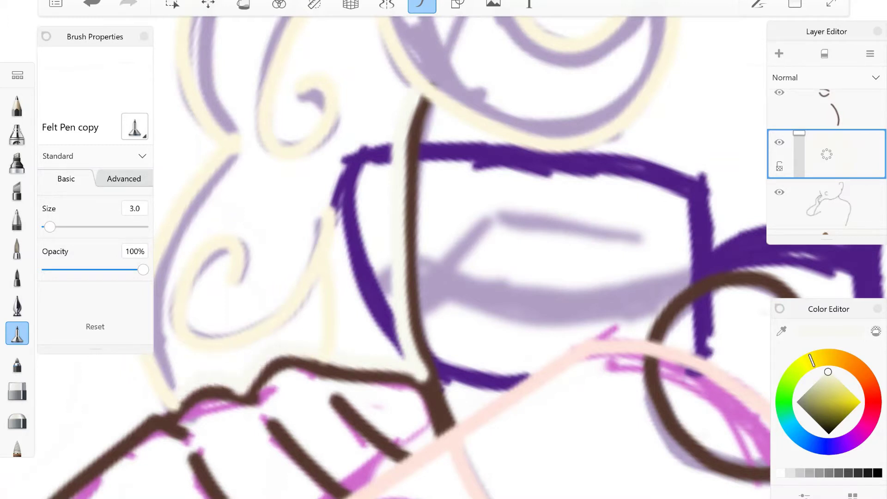
{"action": "scroll", "coordinate": [443, 259], "scroll_direction": "down", "scroll_amount": 5}
{"action": "scroll", "coordinate": [444, 259], "scroll_direction": "down", "scroll_amount": 3}
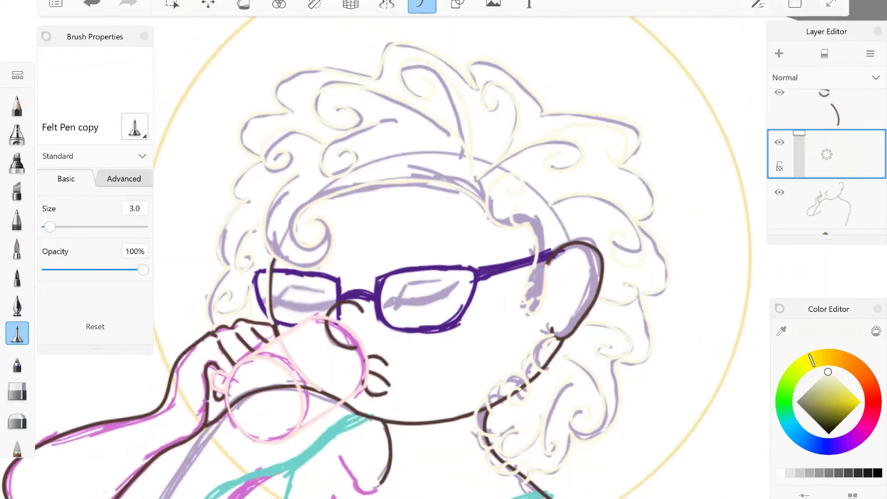
Close the hair outline around the outer edge of the ear, down to the earlobe, in pale cream.
{"action": "scroll", "coordinate": [564, 287], "scroll_direction": "up", "scroll_amount": 8}
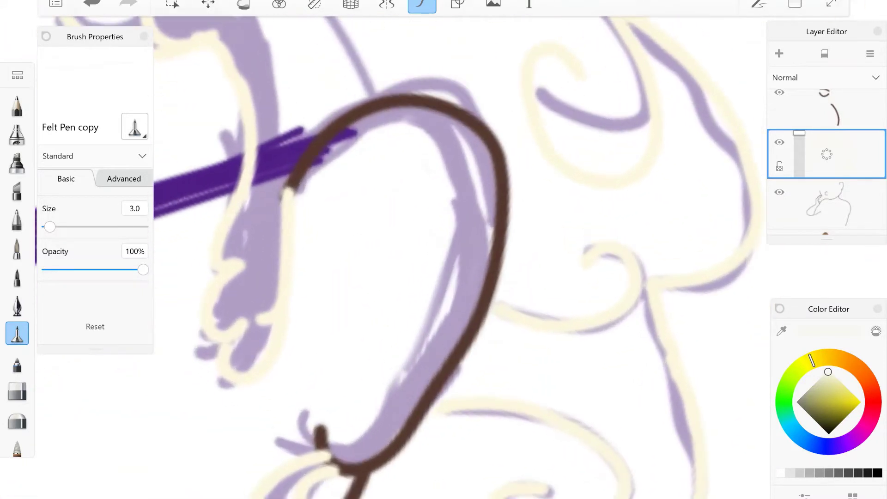
{"action": "mouse_move", "coordinate": [282, 198]}
{"action": "left_mouse_down"}
{"action": "mouse_move", "coordinate": [342, 109]}
{"action": "mouse_move", "coordinate": [414, 79]}
{"action": "mouse_move", "coordinate": [459, 95]}
{"action": "mouse_move", "coordinate": [476, 101]}
{"action": "mouse_move", "coordinate": [525, 178]}
{"action": "mouse_move", "coordinate": [508, 211]}
{"action": "mouse_move", "coordinate": [503, 280]}
{"action": "left_mouse_up"}
{"action": "mouse_move", "coordinate": [507, 194]}
{"action": "left_mouse_down"}
{"action": "mouse_move", "coordinate": [498, 284]}
{"action": "mouse_move", "coordinate": [464, 374]}
{"action": "mouse_move", "coordinate": [377, 469]}
{"action": "left_mouse_up"}
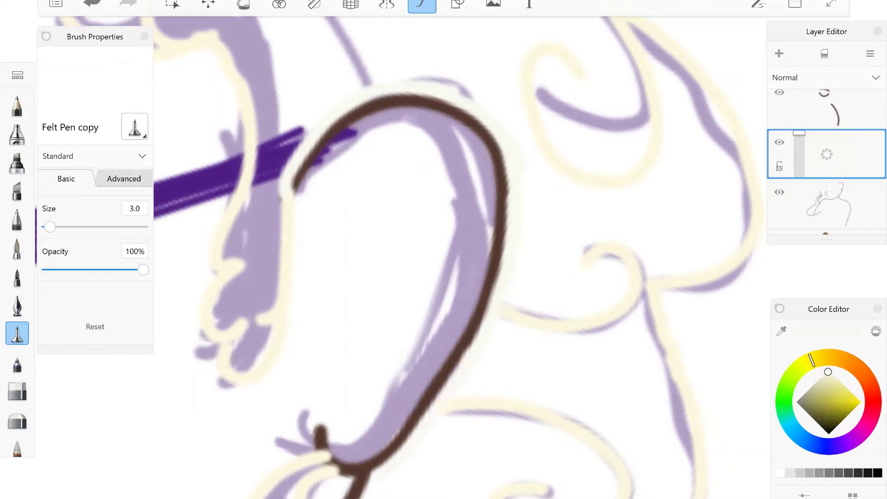
{"action": "left_click_drag", "start_coordinate": [319, 434], "coordinate": [399, 273]}
{"action": "left_click_drag", "start_coordinate": [439, 323], "coordinate": [425, 305]}
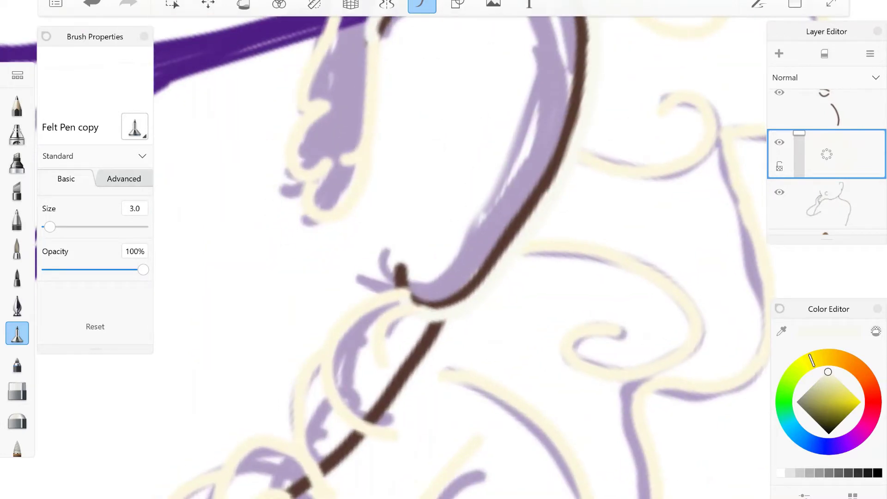
{"action": "scroll", "coordinate": [402, 259], "scroll_direction": "down", "scroll_amount": 5}
Bridge the small gap between the lowest curls along the neck line with a pale cream stroke.
{"action": "scroll", "coordinate": [402, 259], "scroll_direction": "up", "scroll_amount": 5}
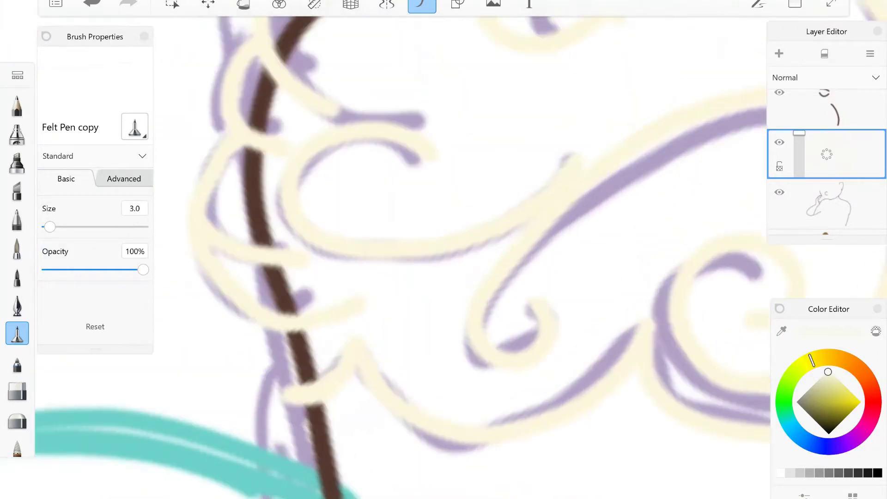
{"action": "left_click_drag", "start_coordinate": [326, 382], "coordinate": [301, 330]}
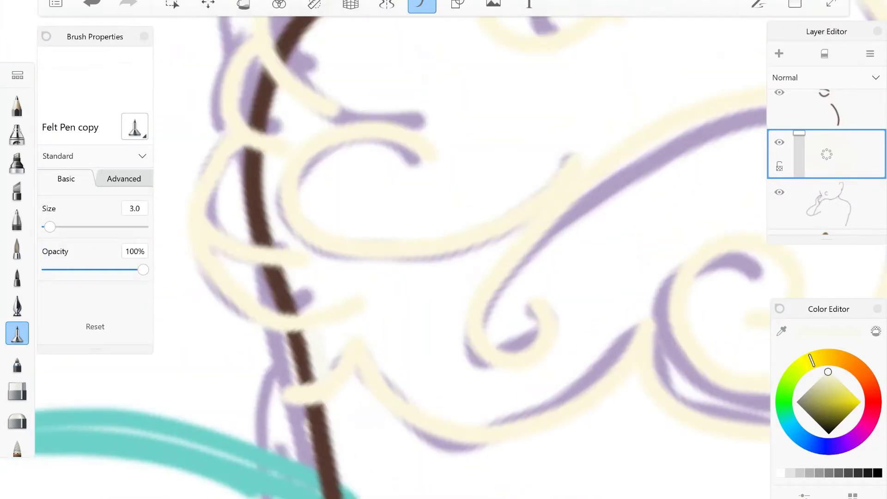
{"action": "scroll", "coordinate": [402, 259], "scroll_direction": "down", "scroll_amount": 5}
{"action": "scroll", "coordinate": [402, 259], "scroll_direction": "down", "scroll_amount": 5}
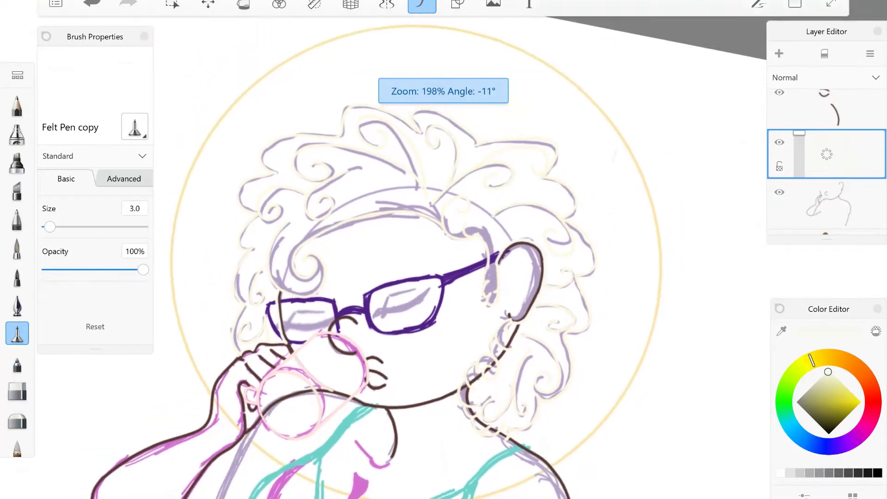
Flood-fill the main hair mass, the section beside the ear and the lower curls with pale cream.
{"action": "scroll", "coordinate": [402, 259], "scroll_direction": "up", "scroll_amount": 4}
{"action": "left_click_drag", "start_coordinate": [402, 259], "coordinate": [393, 265]}
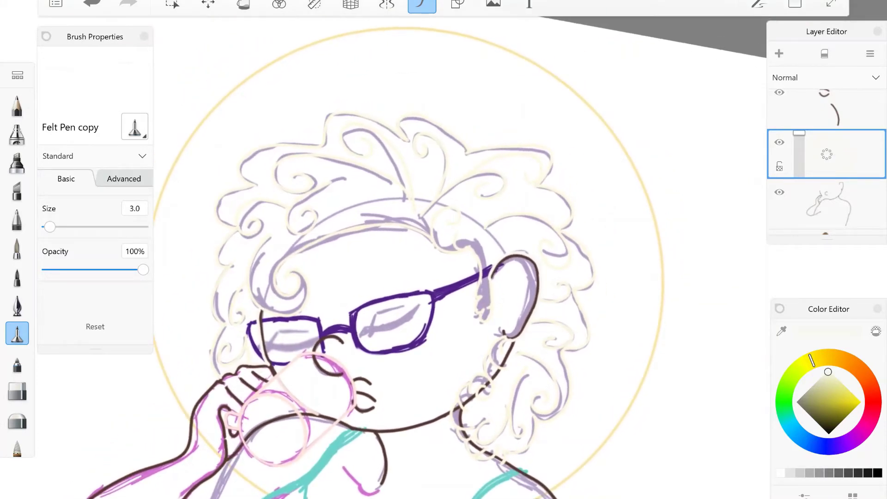
{"action": "left_click", "coordinate": [244, 4]}
{"action": "left_click", "coordinate": [351, 184]}
{"action": "left_click", "coordinate": [573, 309]}
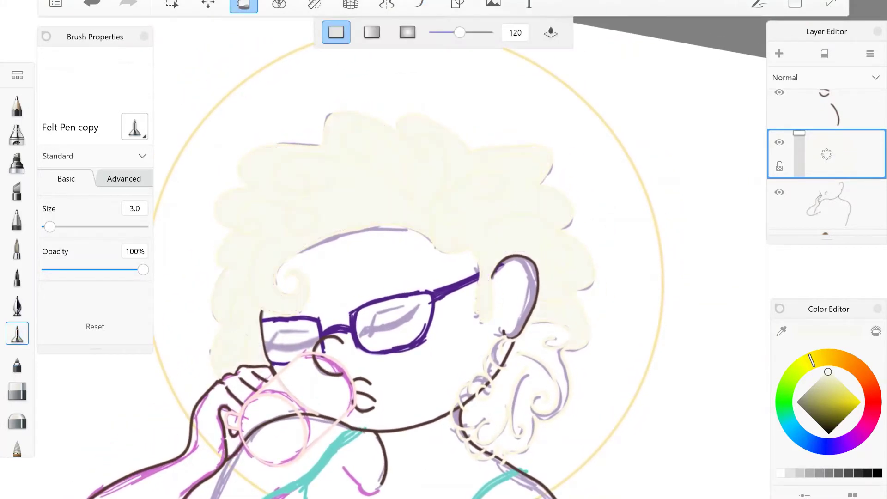
{"action": "left_click", "coordinate": [508, 393]}
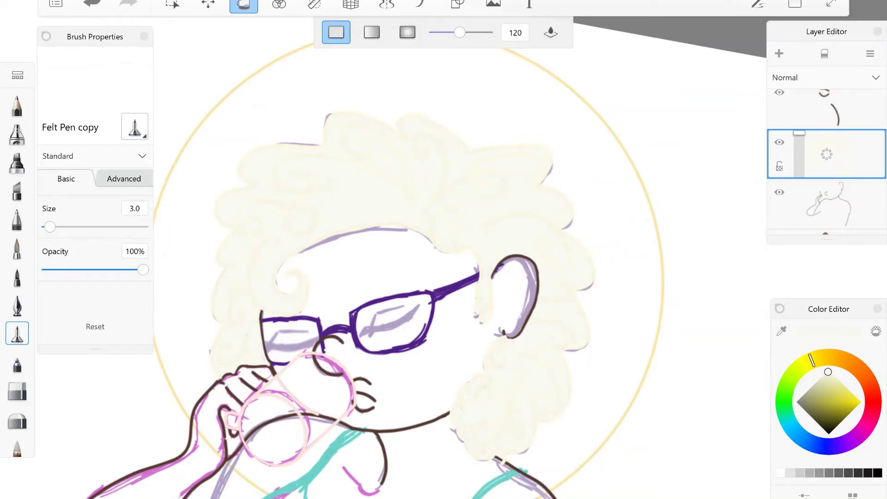
Make the hair layer semi-transparent and set up the felt pen in near-black on the body line art layer.
{"action": "left_click", "coordinate": [17, 333]}
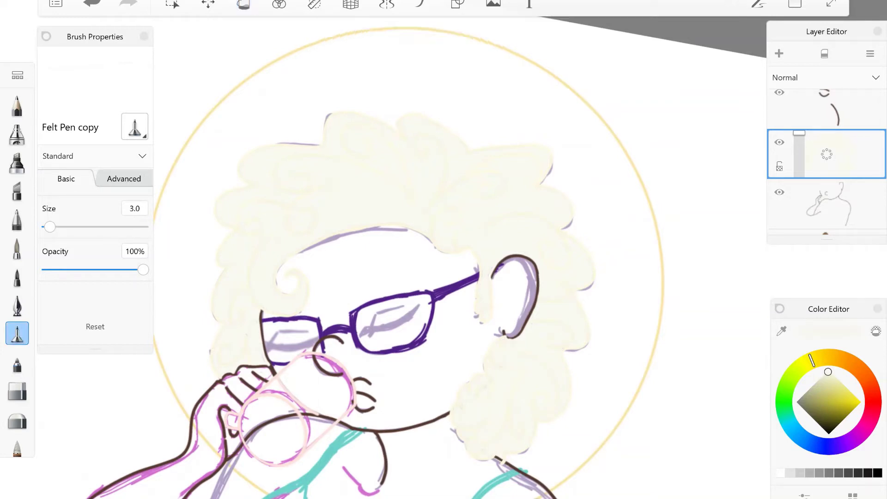
{"action": "left_click", "coordinate": [827, 154]}
{"action": "left_click", "coordinate": [827, 155]}
{"action": "left_click_drag", "start_coordinate": [462, 369], "coordinate": [462, 226]}
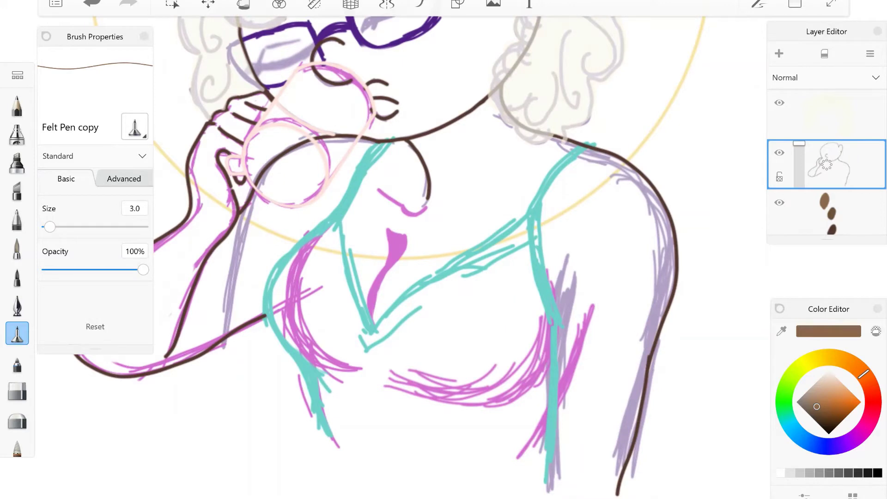
{"action": "left_click", "coordinate": [822, 428]}
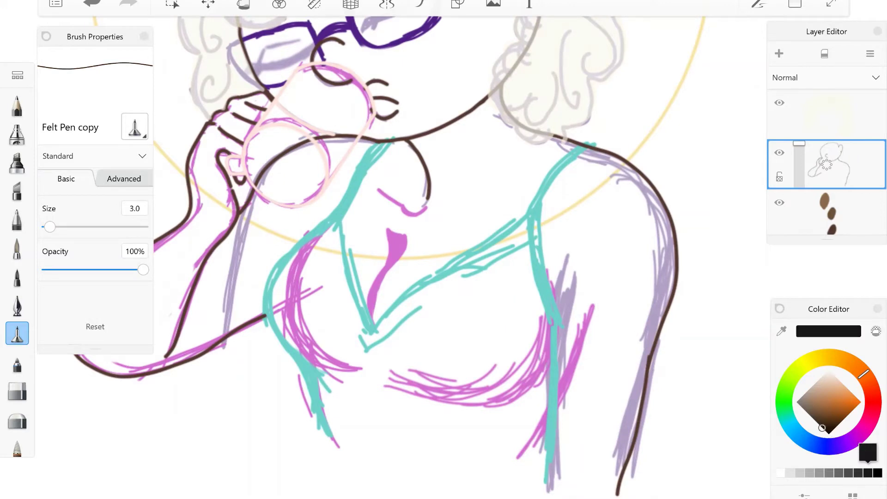
Trace the armhole edge and neckline of the top from the far shoulder to the V point in near-black.
{"action": "scroll", "coordinate": [536, 312], "scroll_direction": "up", "scroll_amount": 3}
{"action": "left_click", "coordinate": [422, 4]}
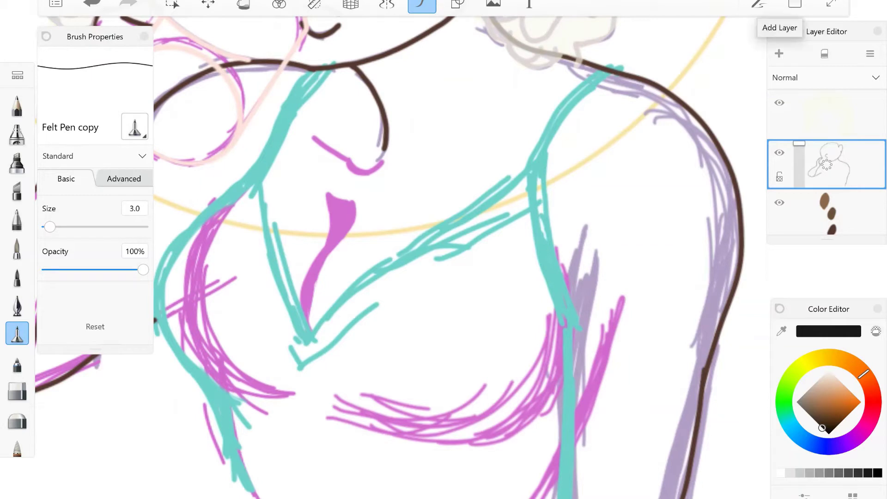
{"action": "mouse_move", "coordinate": [620, 67]}
{"action": "left_mouse_down"}
{"action": "mouse_move", "coordinate": [591, 84]}
{"action": "mouse_move", "coordinate": [546, 148]}
{"action": "mouse_move", "coordinate": [548, 239]}
{"action": "mouse_move", "coordinate": [582, 324]}
{"action": "left_mouse_up"}
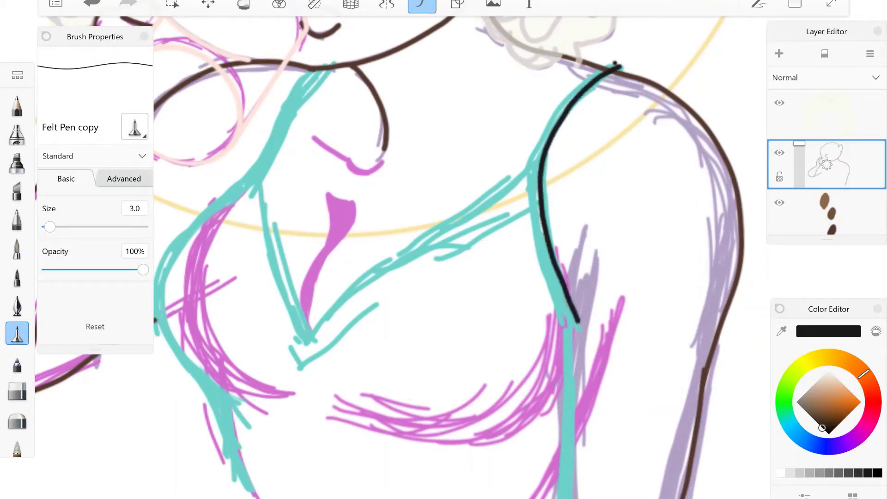
{"action": "mouse_move", "coordinate": [619, 66]}
{"action": "left_mouse_down"}
{"action": "mouse_move", "coordinate": [552, 126]}
{"action": "mouse_move", "coordinate": [524, 173]}
{"action": "mouse_move", "coordinate": [342, 295]}
{"action": "mouse_move", "coordinate": [309, 344]}
{"action": "left_mouse_up"}
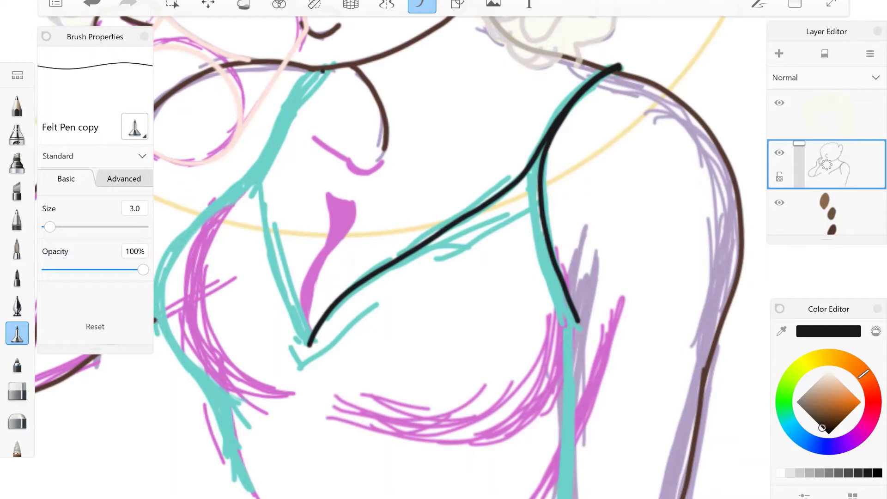
Trace the top's strap, outer side and neckline edge on the raised arm's side in near-black, meeting at the V point.
{"action": "mouse_move", "coordinate": [316, 72]}
{"action": "left_mouse_down"}
{"action": "mouse_move", "coordinate": [281, 114]}
{"action": "mouse_move", "coordinate": [258, 170]}
{"action": "mouse_move", "coordinate": [159, 268]}
{"action": "mouse_move", "coordinate": [155, 310]}
{"action": "mouse_move", "coordinate": [170, 345]}
{"action": "mouse_move", "coordinate": [225, 408]}
{"action": "left_mouse_up"}
{"action": "scroll", "coordinate": [415, 254], "scroll_direction": "up", "scroll_amount": 2}
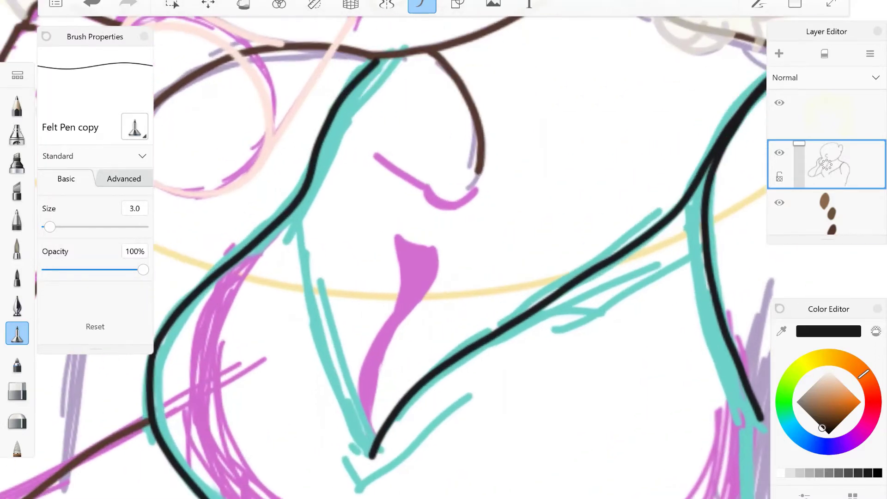
{"action": "mouse_move", "coordinate": [383, 59]}
{"action": "left_mouse_down"}
{"action": "mouse_move", "coordinate": [325, 139]}
{"action": "mouse_move", "coordinate": [302, 236]}
{"action": "mouse_move", "coordinate": [322, 344]}
{"action": "mouse_move", "coordinate": [377, 457]}
{"action": "left_mouse_up"}
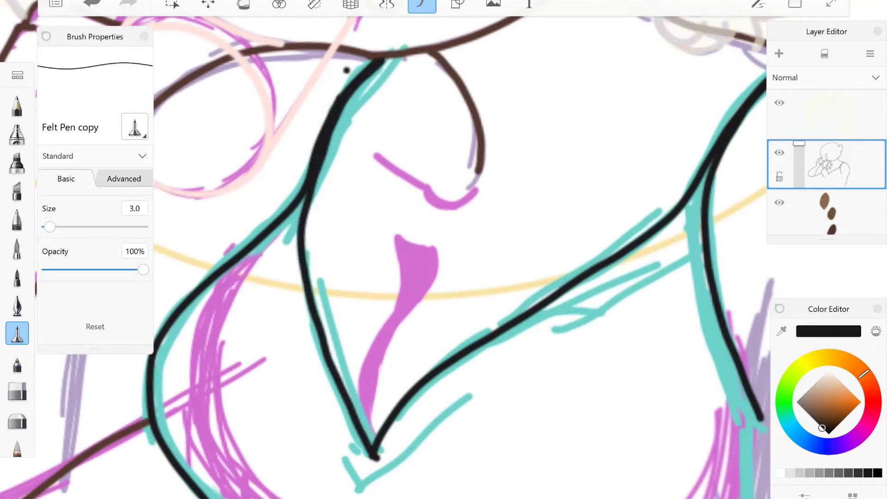
{"action": "key", "text": "ctrl+z"}
{"action": "left_click_drag", "start_coordinate": [324, 168], "coordinate": [318, 180]}
{"action": "left_click_drag", "start_coordinate": [377, 457], "coordinate": [337, 199]}
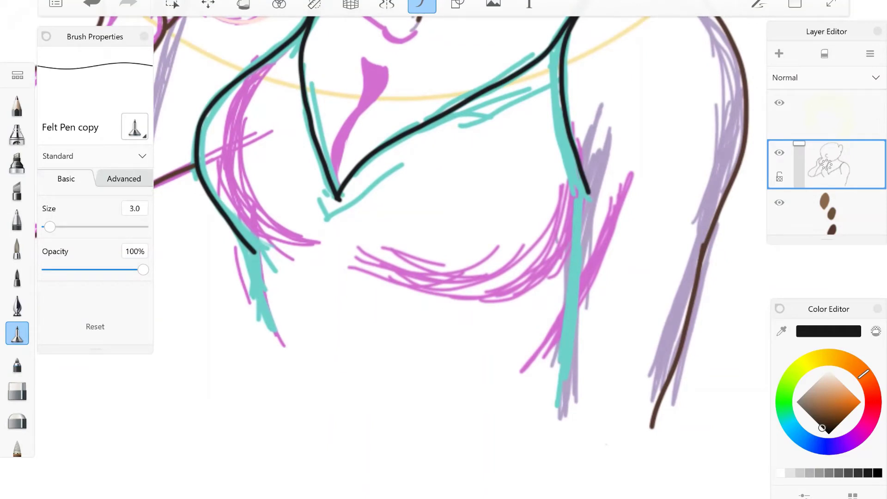
Check the clothing and body line art by briefly hiding the teal and magenta sketch layers.
{"action": "scroll", "coordinate": [402, 259], "scroll_direction": "down", "scroll_amount": 5}
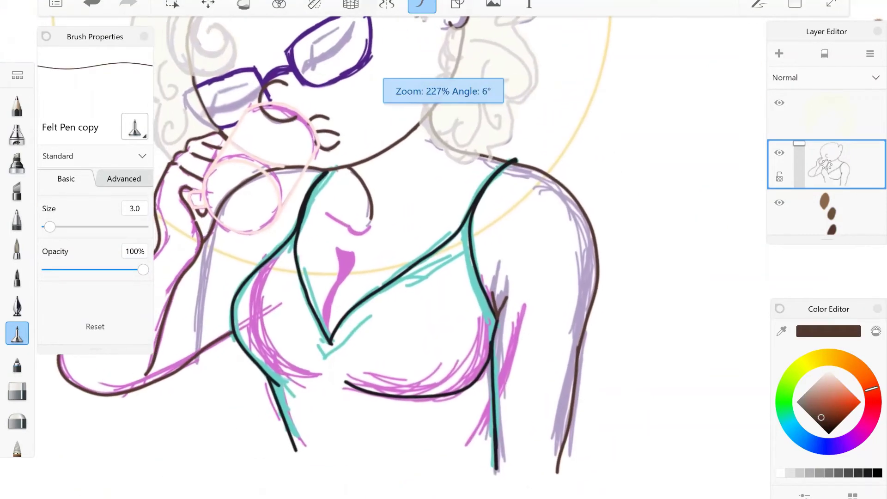
{"action": "left_click_drag", "start_coordinate": [402, 258], "coordinate": [407, 258]}
{"action": "scroll", "coordinate": [369, 254], "scroll_direction": "down", "scroll_amount": 3}
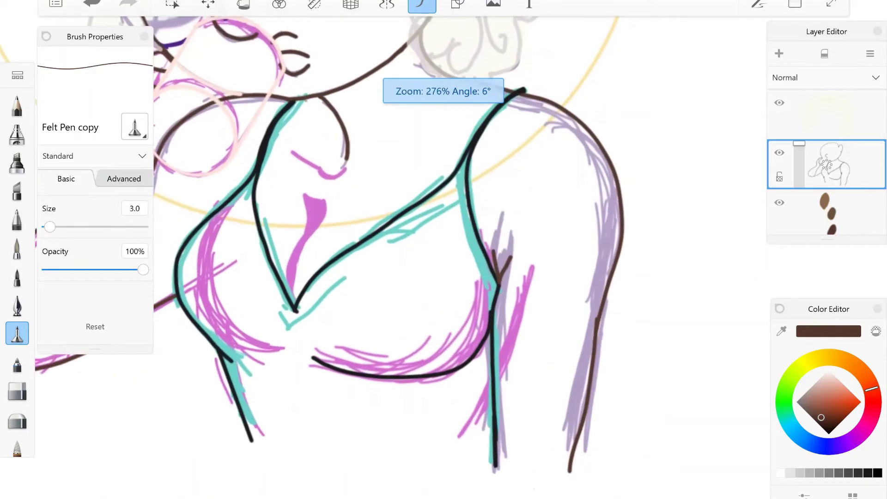
{"action": "scroll", "coordinate": [826, 161], "scroll_direction": "down", "scroll_amount": 5}
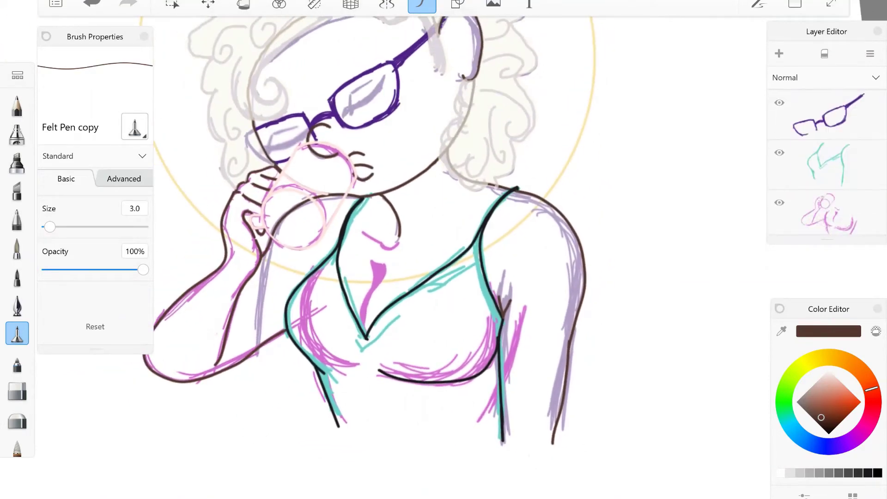
{"action": "left_click", "coordinate": [779, 174]}
{"action": "left_click", "coordinate": [779, 124]}
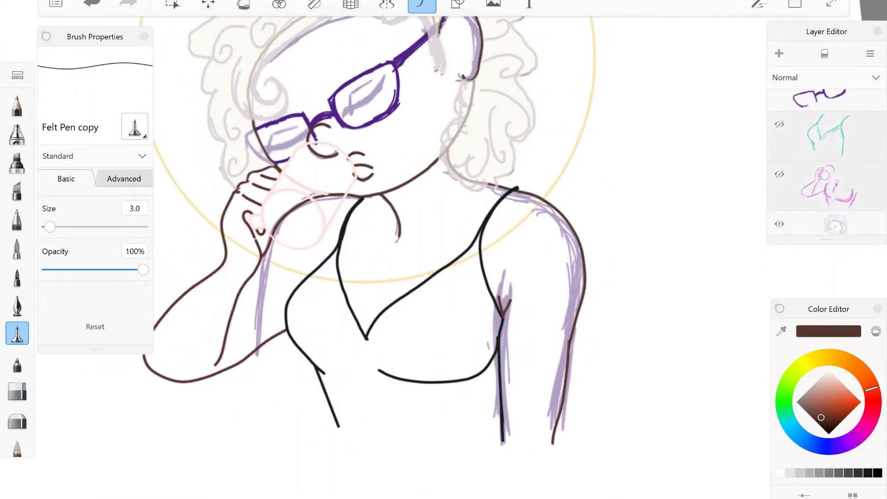
{"action": "left_click", "coordinate": [780, 124]}
{"action": "left_click", "coordinate": [780, 173]}
{"action": "scroll", "coordinate": [827, 162], "scroll_direction": "down", "scroll_amount": 5}
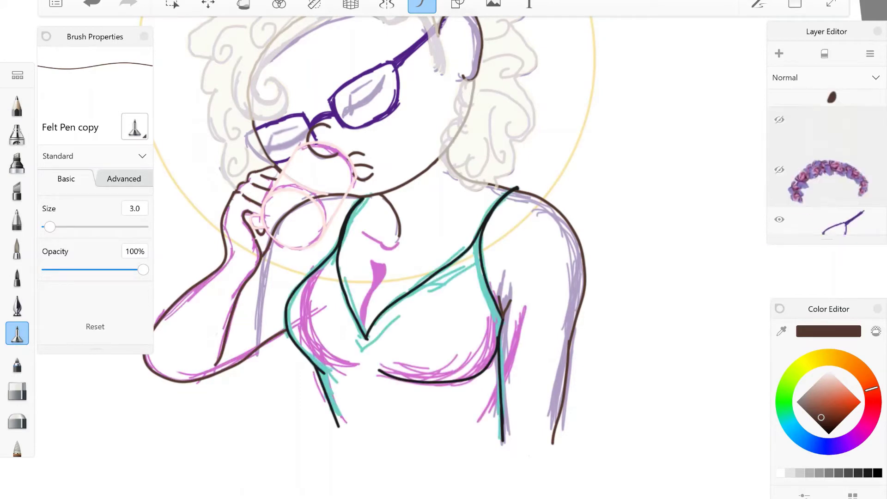
Sample the near-black of the top's outline and redraw the short side line just below the armpit where it meets the bust curve.
{"action": "scroll", "coordinate": [499, 323], "scroll_direction": "up", "scroll_amount": 10}
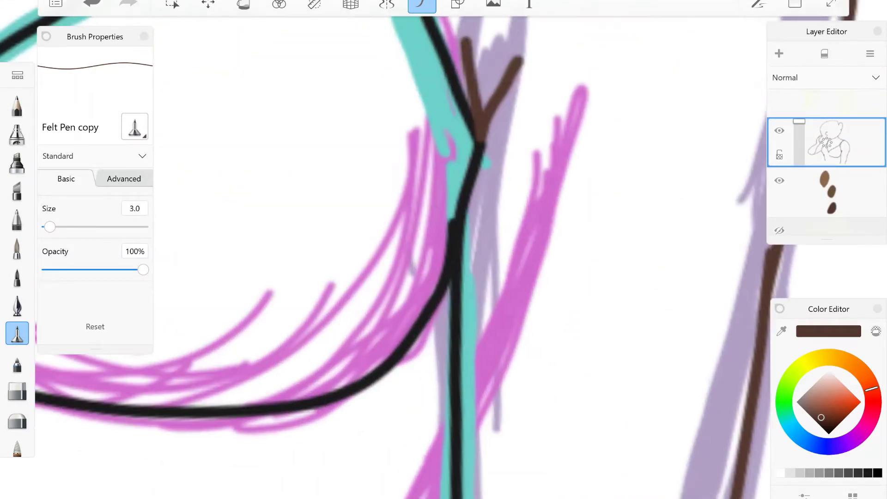
{"action": "key", "text": "Tab"}
{"action": "left_click", "coordinate": [451, 192], "text": "alt"}
{"action": "key", "text": "Tab"}
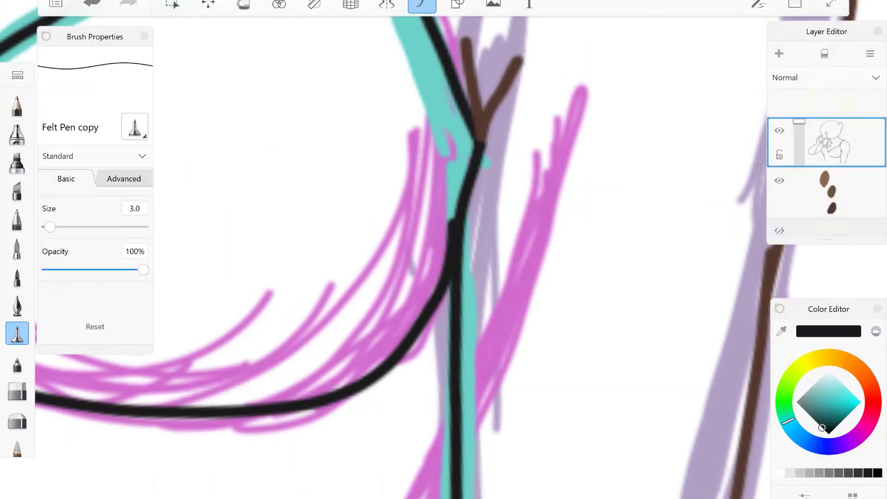
{"action": "key", "text": "e"}
{"action": "left_click_drag", "start_coordinate": [468, 180], "coordinate": [454, 267]}
{"action": "key", "text": "e"}
{"action": "left_click_drag", "start_coordinate": [481, 152], "coordinate": [451, 296]}
Erase the top's lower side line beside the hanging arm, redraw it in near-black and trim the overlap with transparent color.
{"action": "scroll", "coordinate": [443, 249], "scroll_direction": "down", "scroll_amount": 5}
{"action": "scroll", "coordinate": [462, 208], "scroll_direction": "up", "scroll_amount": 8}
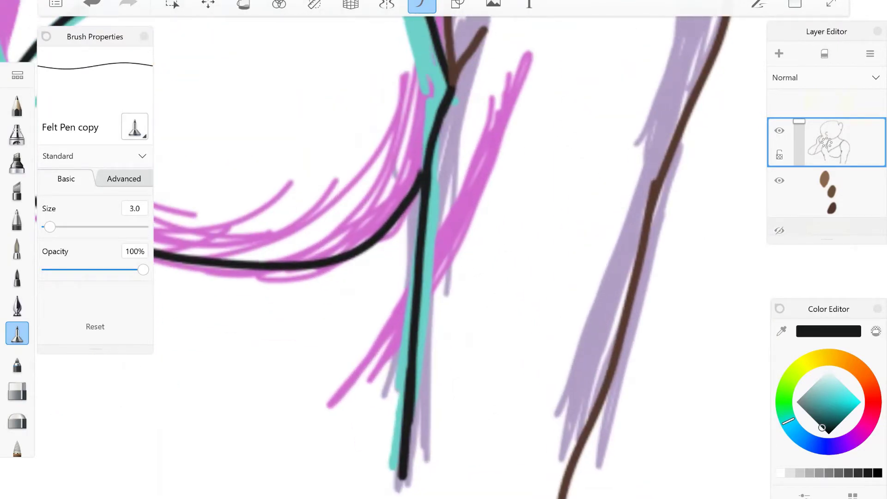
{"action": "key", "text": "e"}
{"action": "left_click_drag", "start_coordinate": [423, 184], "coordinate": [401, 480]}
{"action": "key", "text": "e"}
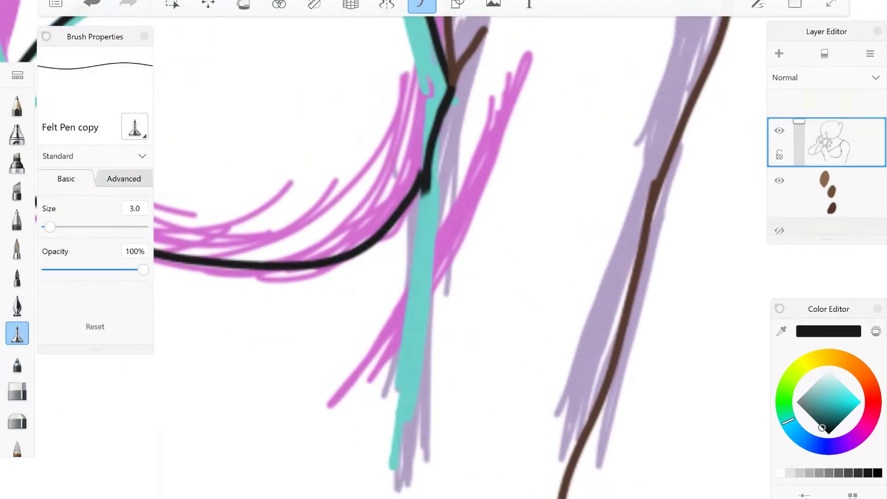
{"action": "mouse_move", "coordinate": [444, 106]}
{"action": "left_mouse_down"}
{"action": "mouse_move", "coordinate": [423, 203]}
{"action": "mouse_move", "coordinate": [398, 469]}
{"action": "left_mouse_up"}
{"action": "left_click", "coordinate": [876, 331]}
{"action": "left_click_drag", "start_coordinate": [431, 166], "coordinate": [429, 198]}
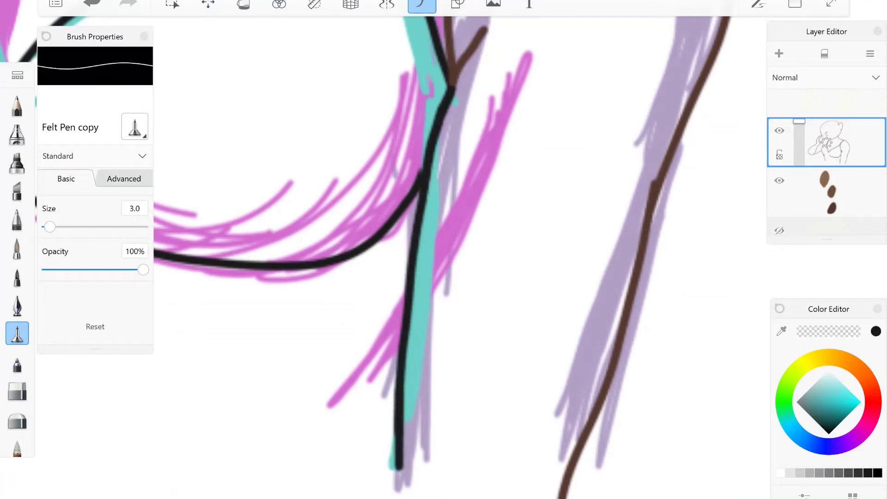
{"action": "left_click", "coordinate": [876, 332]}
{"action": "scroll", "coordinate": [443, 250], "scroll_direction": "down", "scroll_amount": 5}
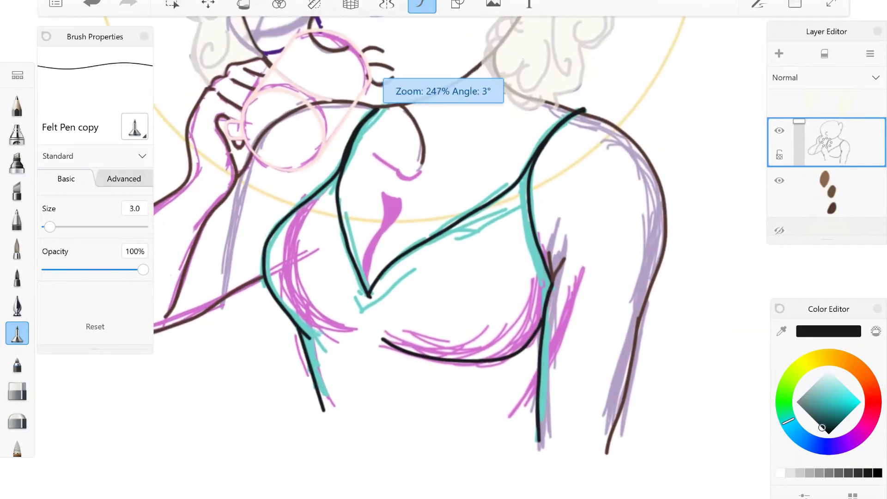
{"action": "scroll", "coordinate": [443, 249], "scroll_direction": "up", "scroll_amount": 1}
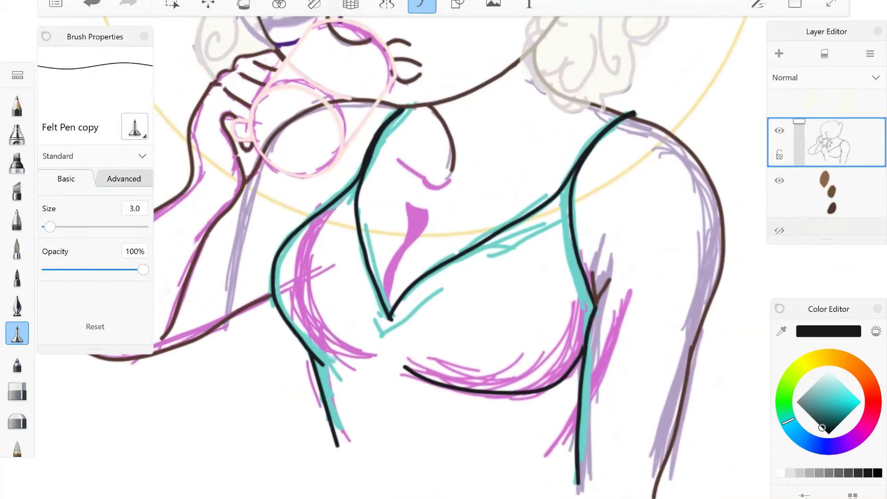
{"action": "scroll", "coordinate": [444, 250], "scroll_direction": "down", "scroll_amount": 5}
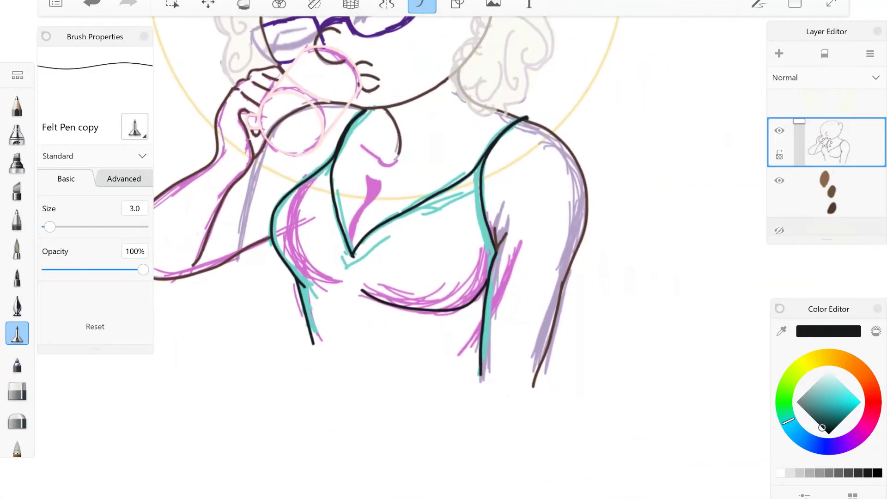
Sample the lightest brown swatch and close the cut-off lower end of the hanging arm with a line.
{"action": "left_click", "coordinate": [697, 91], "text": "alt"}
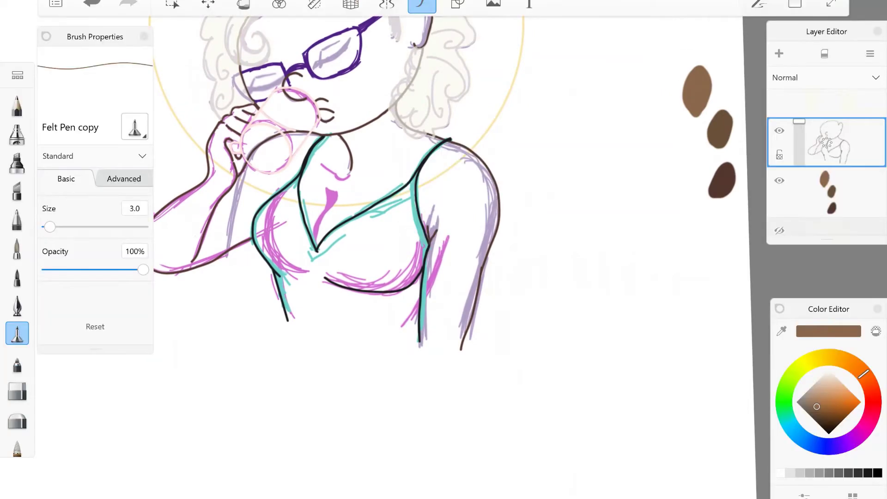
{"action": "scroll", "coordinate": [443, 250], "scroll_direction": "up", "scroll_amount": 5}
{"action": "scroll", "coordinate": [444, 250], "scroll_direction": "up", "scroll_amount": 3}
{"action": "mouse_move", "coordinate": [636, 258]}
{"action": "left_mouse_down"}
{"action": "mouse_move", "coordinate": [640, 264]}
{"action": "mouse_move", "coordinate": [556, 317]}
{"action": "left_mouse_up"}
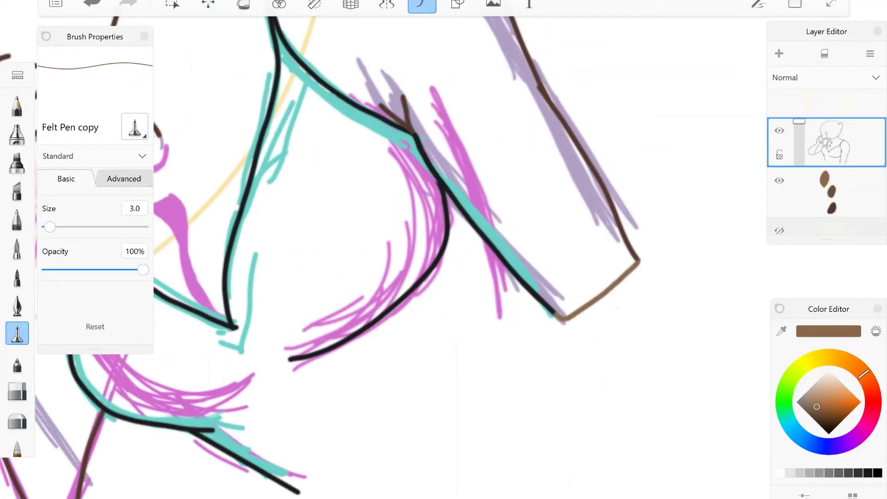
{"action": "scroll", "coordinate": [444, 250], "scroll_direction": "down", "scroll_amount": 3}
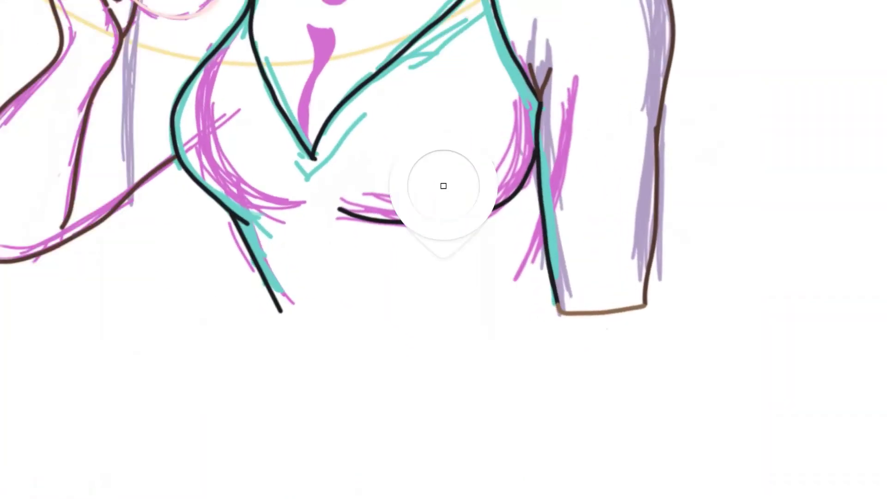
Sample the near-black outline color and draw the top's bottom hem, joining its two side lines.
{"action": "left_click_drag", "start_coordinate": [441, 184], "coordinate": [555, 214]}
{"action": "scroll", "coordinate": [444, 249], "scroll_direction": "down", "scroll_amount": 2}
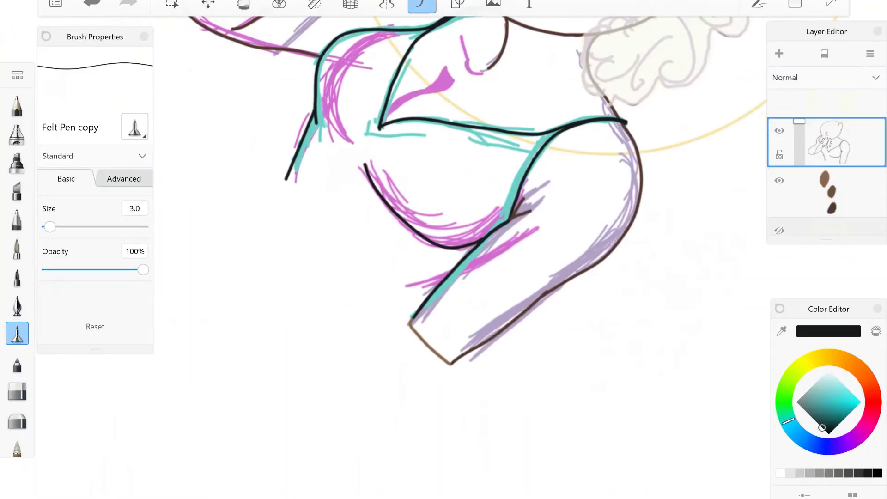
{"action": "scroll", "coordinate": [443, 249], "scroll_direction": "up", "scroll_amount": 5}
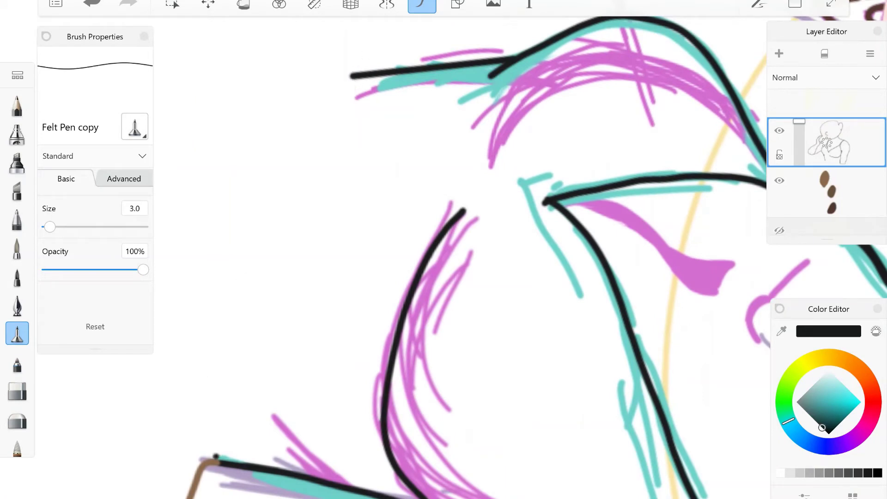
{"action": "mouse_move", "coordinate": [209, 458]}
{"action": "left_mouse_down"}
{"action": "mouse_move", "coordinate": [255, 219]}
{"action": "mouse_move", "coordinate": [290, 119]}
{"action": "mouse_move", "coordinate": [327, 77]}
{"action": "mouse_move", "coordinate": [353, 74]}
{"action": "left_mouse_up"}
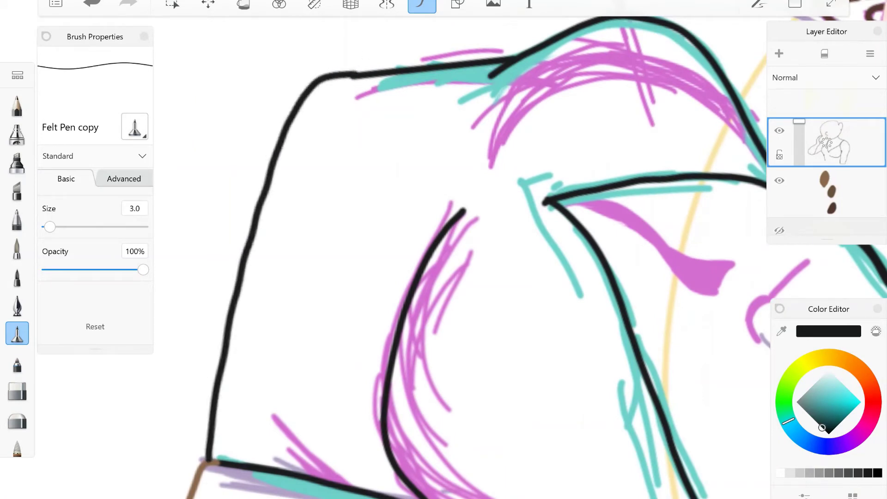
{"action": "scroll", "coordinate": [462, 259], "scroll_direction": "down", "scroll_amount": 5}
{"action": "scroll", "coordinate": [397, 286], "scroll_direction": "up", "scroll_amount": 8}
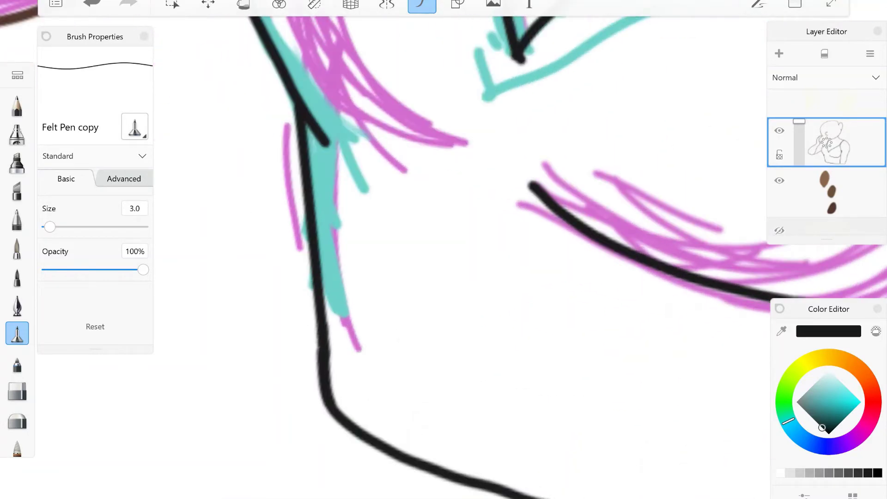
{"action": "scroll", "coordinate": [332, 402], "scroll_direction": "down", "scroll_amount": 5}
{"action": "scroll", "coordinate": [333, 402], "scroll_direction": "up", "scroll_amount": 8}
{"action": "scroll", "coordinate": [370, 259], "scroll_direction": "down", "scroll_amount": 3}
{"action": "scroll", "coordinate": [370, 259], "scroll_direction": "up", "scroll_amount": 2}
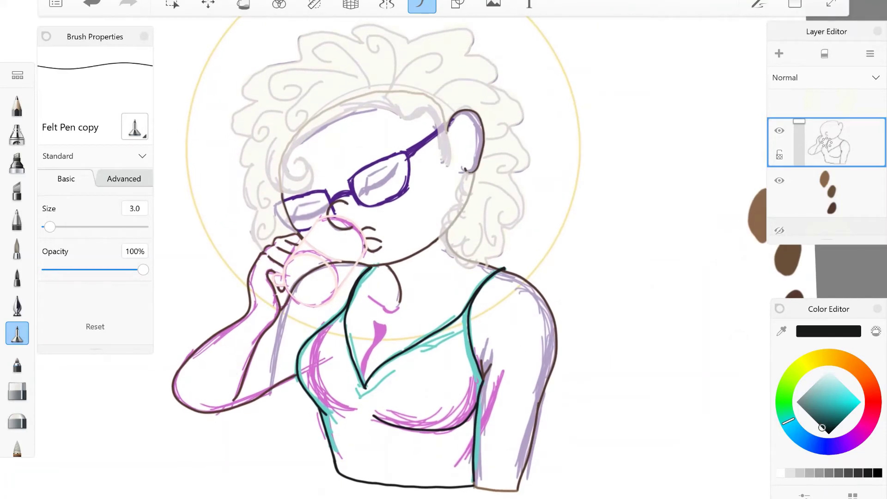
Set the color to pure black and flood-fill the top with it.
{"action": "left_click", "coordinate": [828, 434]}
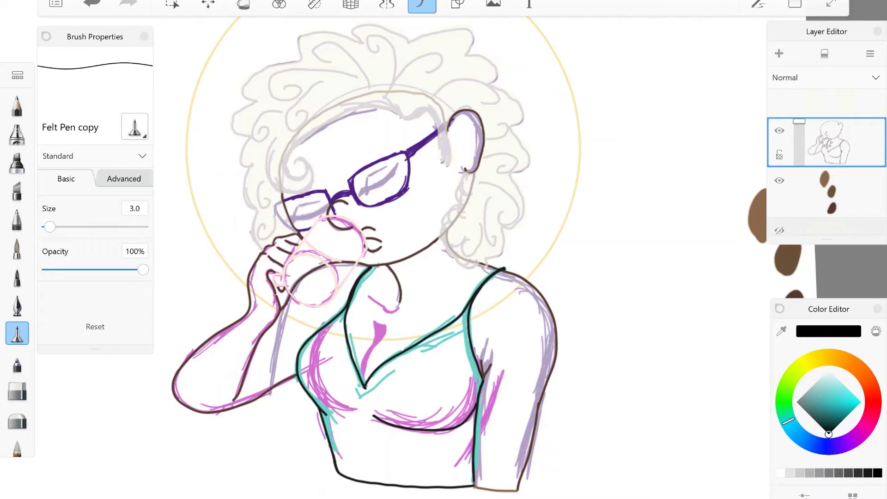
{"action": "key", "text": "f"}
{"action": "left_click", "coordinate": [416, 453]}
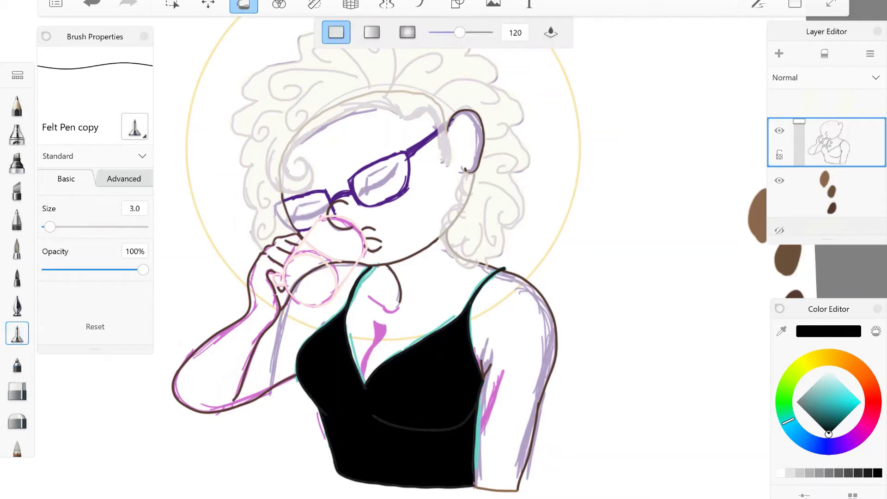
Sample the lightest brown swatch and flood-fill the neck, chest and hanging arm with it.
{"action": "left_click_drag", "start_coordinate": [443, 184], "coordinate": [757, 215]}
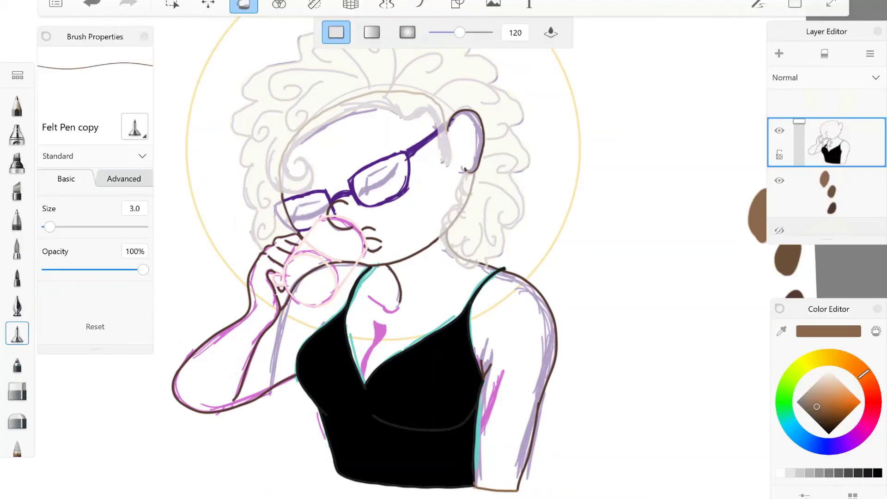
{"action": "left_click", "coordinate": [407, 296]}
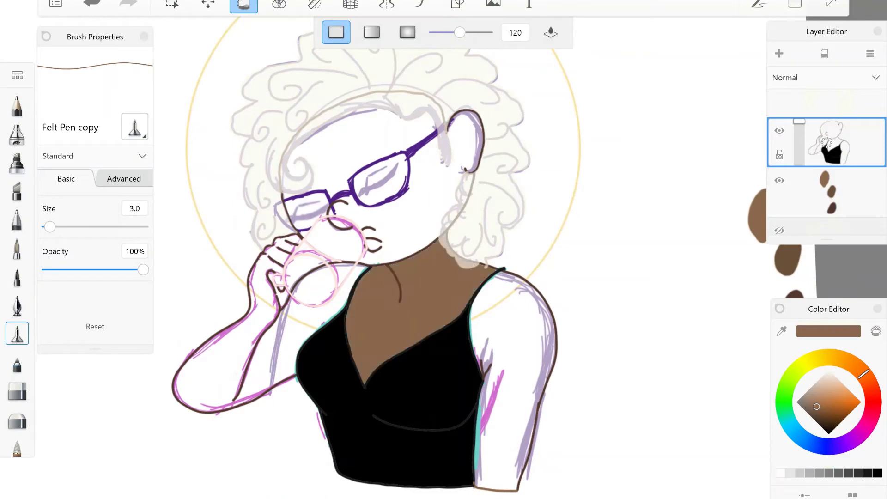
{"action": "left_click", "coordinate": [513, 370]}
Try flood-filling the raised arm and hand with the light brown.
{"action": "left_click", "coordinate": [222, 379]}
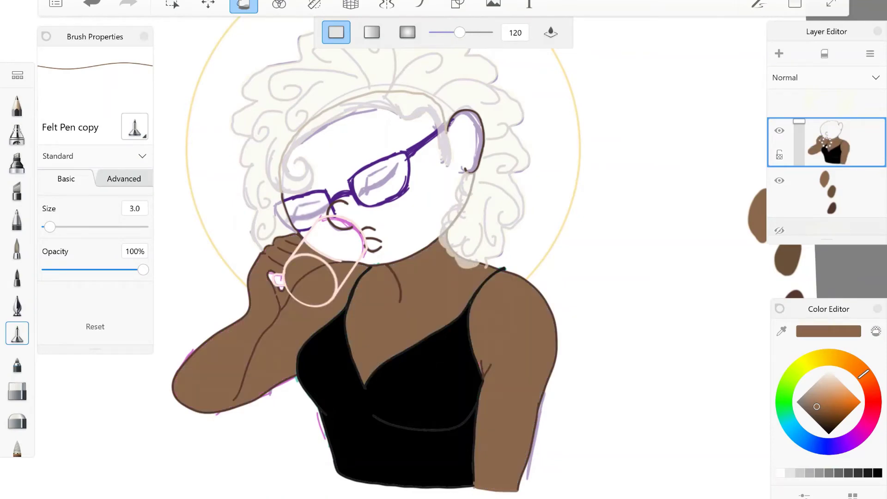
{"action": "scroll", "coordinate": [264, 281], "scroll_direction": "up", "scroll_amount": 5}
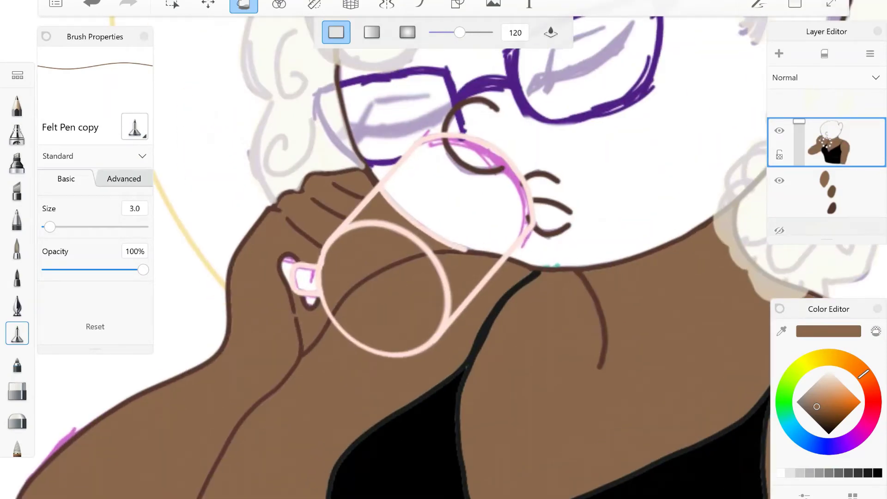
{"action": "key", "text": "ctrl+z"}
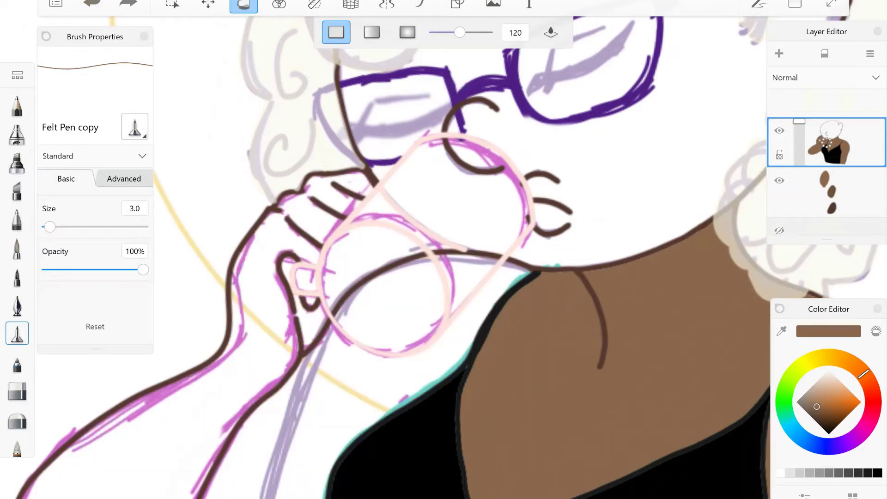
Hide the layer with the pink mug outline and make the body line art layer active.
{"action": "scroll", "coordinate": [827, 175], "scroll_direction": "up", "scroll_amount": 3}
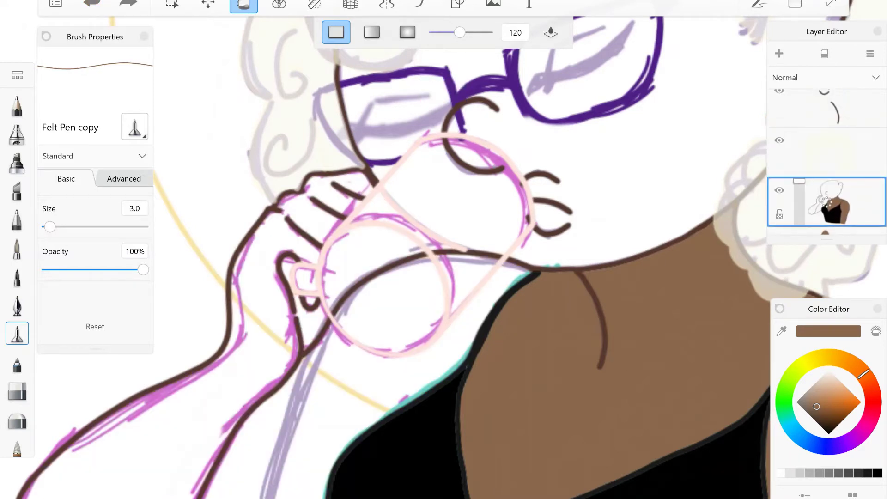
{"action": "left_click", "coordinate": [779, 129]}
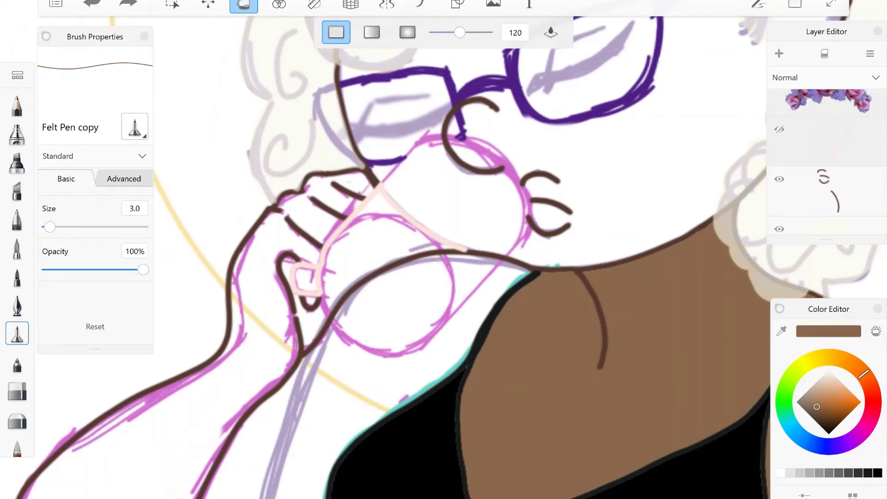
{"action": "scroll", "coordinate": [826, 162], "scroll_direction": "down", "scroll_amount": 2}
{"action": "left_click", "coordinate": [827, 213]}
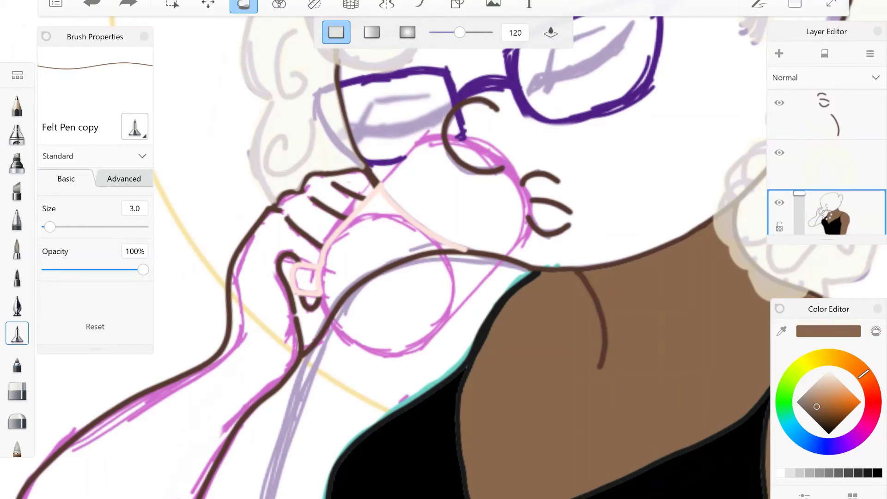
Close the gap between the curled finger below the mug handle and the upper arm line with a short light brown stroke.
{"action": "key", "text": "b"}
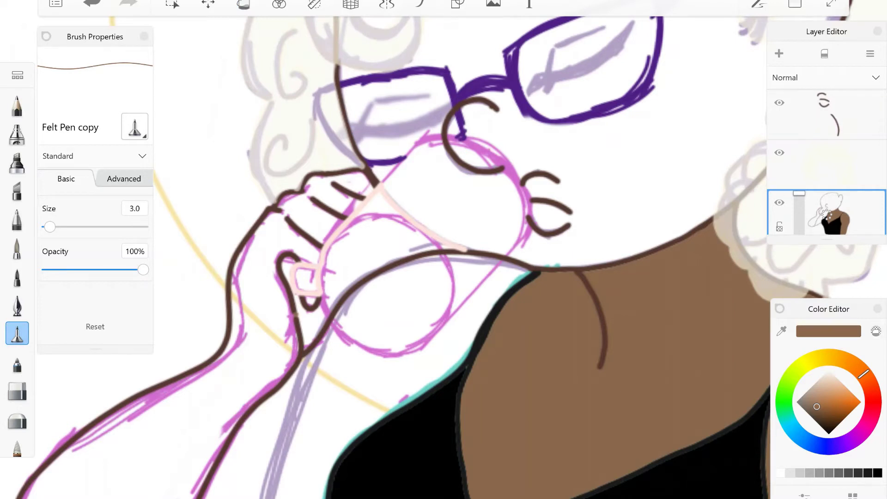
{"action": "scroll", "coordinate": [340, 299], "scroll_direction": "up", "scroll_amount": 3}
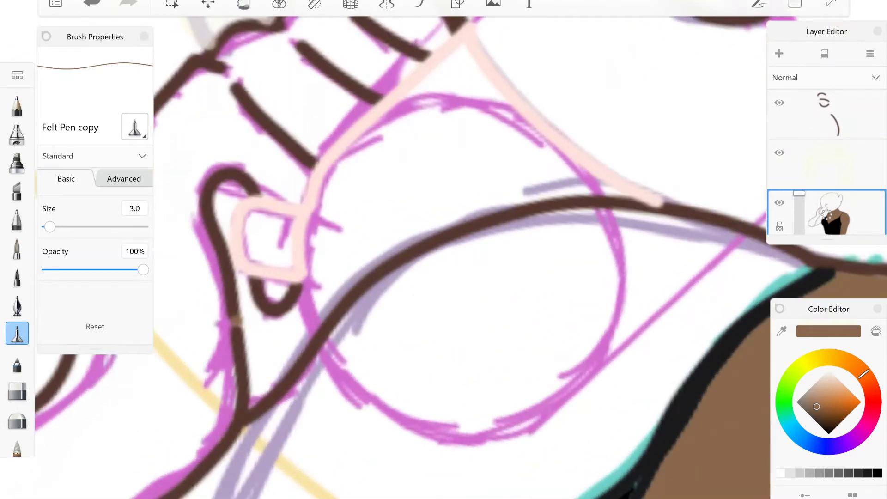
{"action": "left_click_drag", "start_coordinate": [298, 290], "coordinate": [315, 332]}
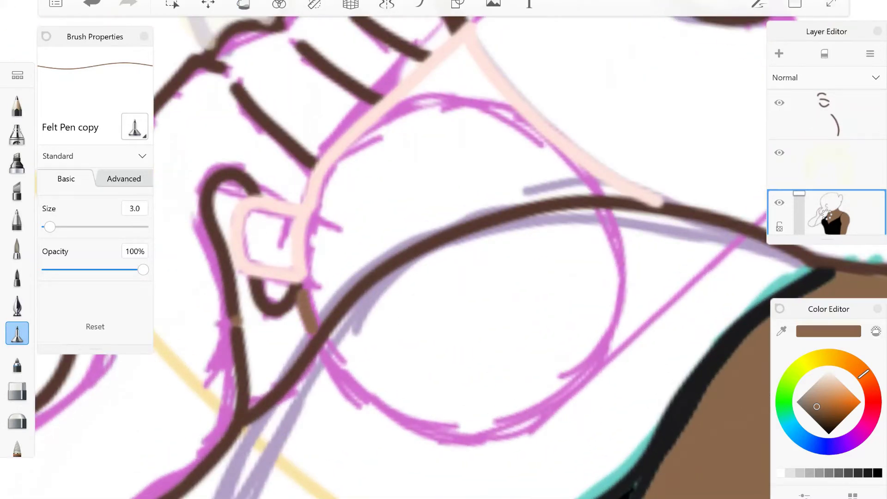
Flood-fill the raised arm, the hand and the small areas around the curled finger and mug handle with the light brown.
{"action": "scroll", "coordinate": [444, 249], "scroll_direction": "down", "scroll_amount": 3}
{"action": "key", "text": "f"}
{"action": "left_click", "coordinate": [323, 393]}
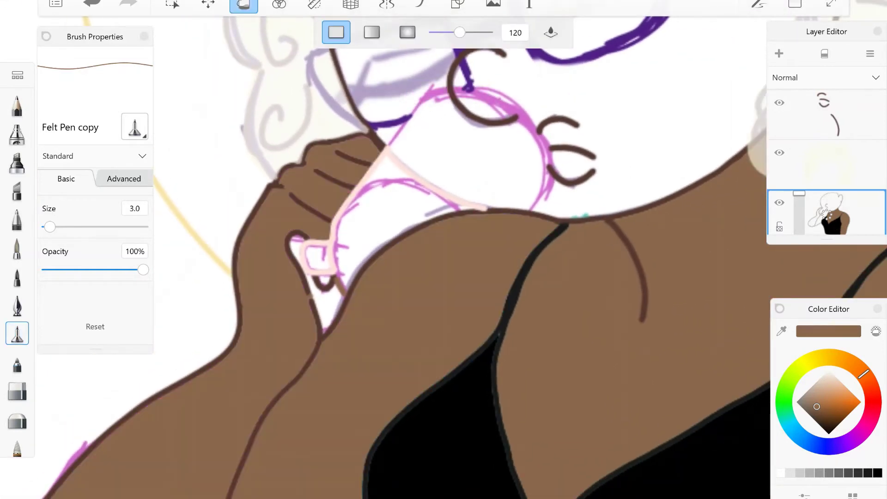
{"action": "left_click", "coordinate": [324, 280]}
{"action": "left_click", "coordinate": [329, 314]}
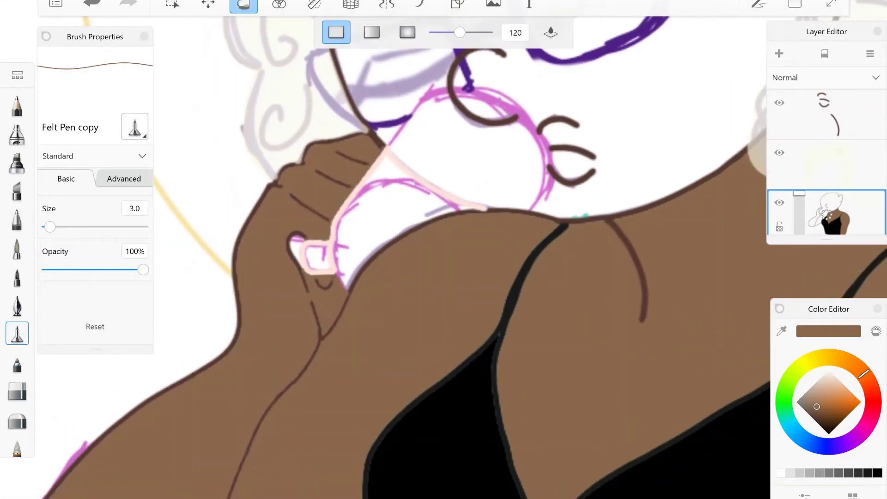
{"action": "scroll", "coordinate": [444, 250], "scroll_direction": "down", "scroll_amount": 3}
{"action": "scroll", "coordinate": [444, 249], "scroll_direction": "up", "scroll_amount": 1}
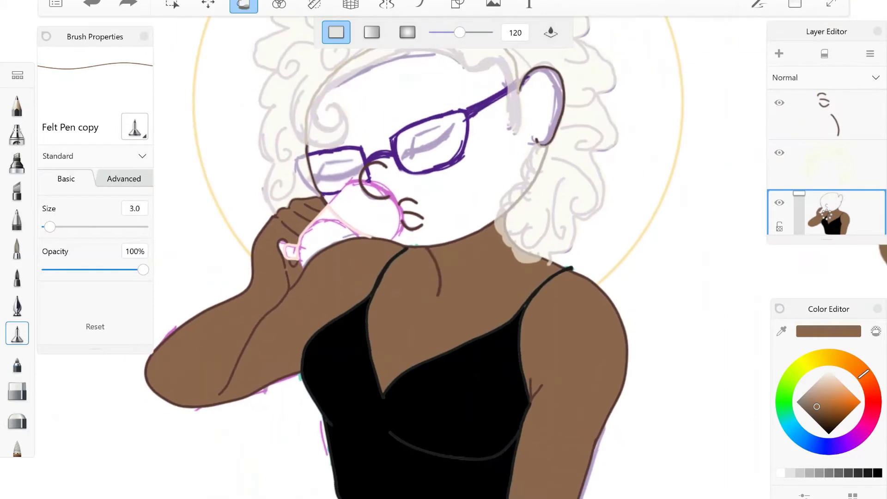
{"action": "key", "text": "b"}
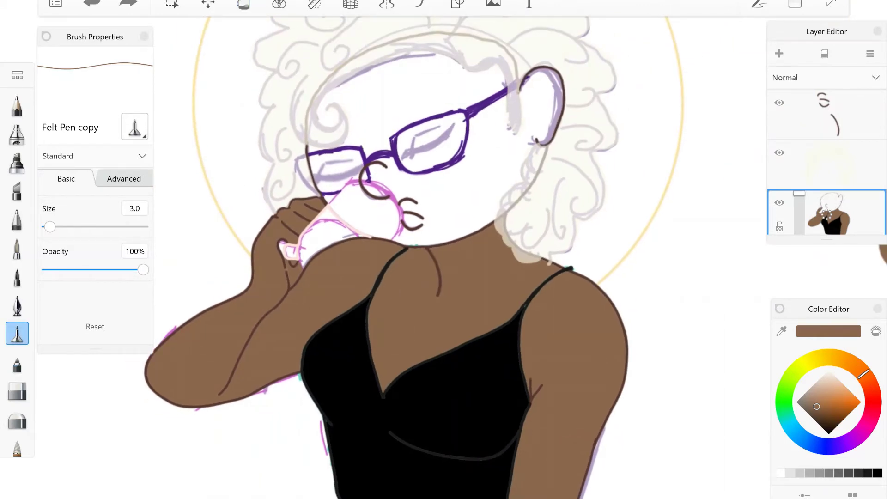
{"action": "key", "text": "f"}
{"action": "left_click", "coordinate": [283, 248]}
On the facial details layer, outline the closed lash shape of the eye nearer the ear in black and fill it solid.
{"action": "key", "text": "b"}
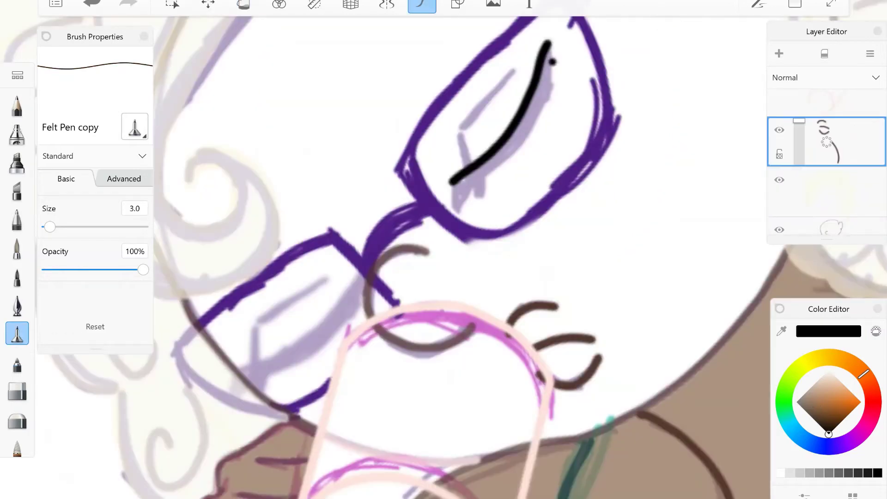
{"action": "mouse_move", "coordinate": [548, 41]}
{"action": "left_mouse_down"}
{"action": "mouse_move", "coordinate": [549, 101]}
{"action": "mouse_move", "coordinate": [453, 214]}
{"action": "left_mouse_up"}
{"action": "left_click_drag", "start_coordinate": [482, 178], "coordinate": [476, 203]}
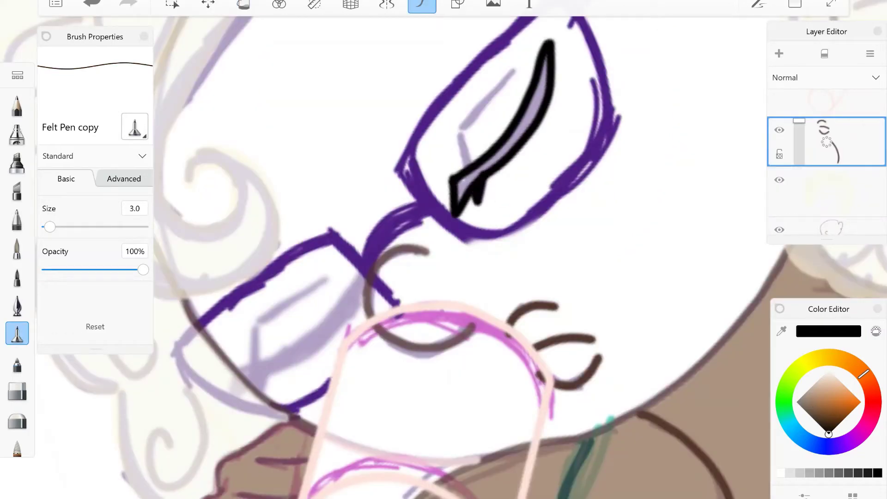
{"action": "key", "text": "f"}
{"action": "left_click", "coordinate": [517, 118]}
{"action": "key", "text": "b"}
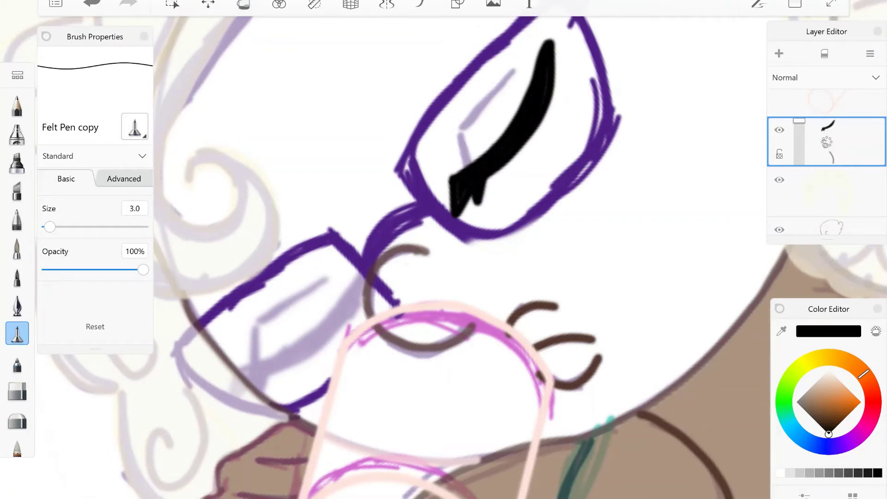
{"action": "left_click_drag", "start_coordinate": [466, 198], "coordinate": [469, 206]}
Draw the closed lash shape of the eye above the mug in black and fill it solid.
{"action": "scroll", "coordinate": [443, 249], "scroll_direction": "up", "scroll_amount": 2}
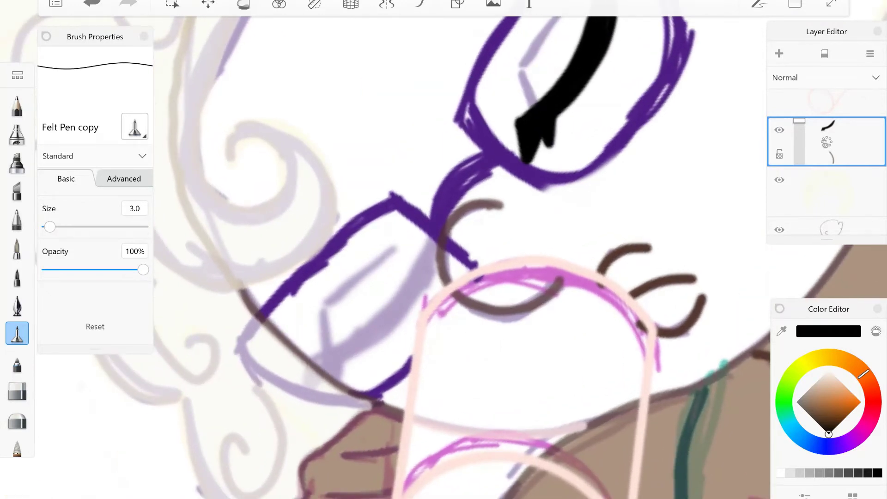
{"action": "left_click", "coordinate": [422, 6]}
{"action": "mouse_move", "coordinate": [434, 233]}
{"action": "left_mouse_down"}
{"action": "mouse_move", "coordinate": [393, 310]}
{"action": "mouse_move", "coordinate": [370, 328]}
{"action": "mouse_move", "coordinate": [398, 294]}
{"action": "mouse_move", "coordinate": [326, 353]}
{"action": "mouse_move", "coordinate": [307, 393]}
{"action": "mouse_move", "coordinate": [320, 356]}
{"action": "mouse_move", "coordinate": [338, 387]}
{"action": "mouse_move", "coordinate": [353, 349]}
{"action": "mouse_move", "coordinate": [348, 359]}
{"action": "mouse_move", "coordinate": [410, 310]}
{"action": "mouse_move", "coordinate": [432, 270]}
{"action": "left_mouse_up"}
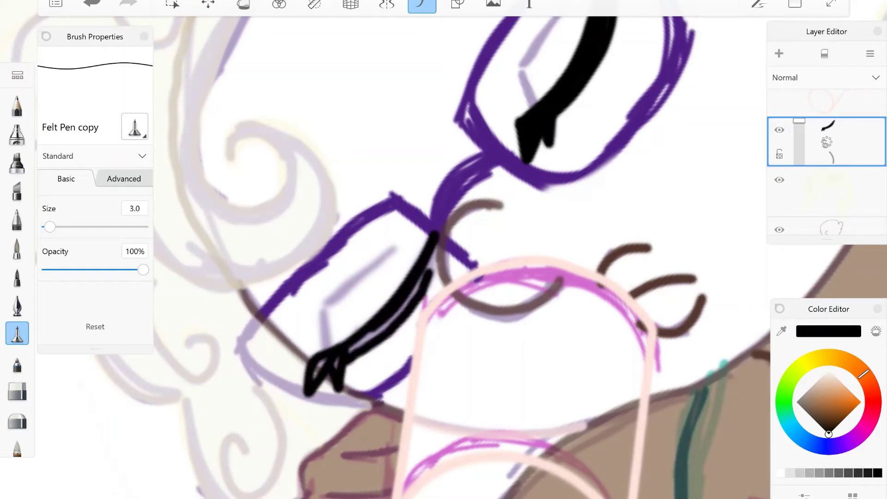
{"action": "mouse_move", "coordinate": [440, 236]}
{"action": "left_mouse_down"}
{"action": "mouse_move", "coordinate": [402, 319]}
{"action": "mouse_move", "coordinate": [315, 377]}
{"action": "left_mouse_up"}
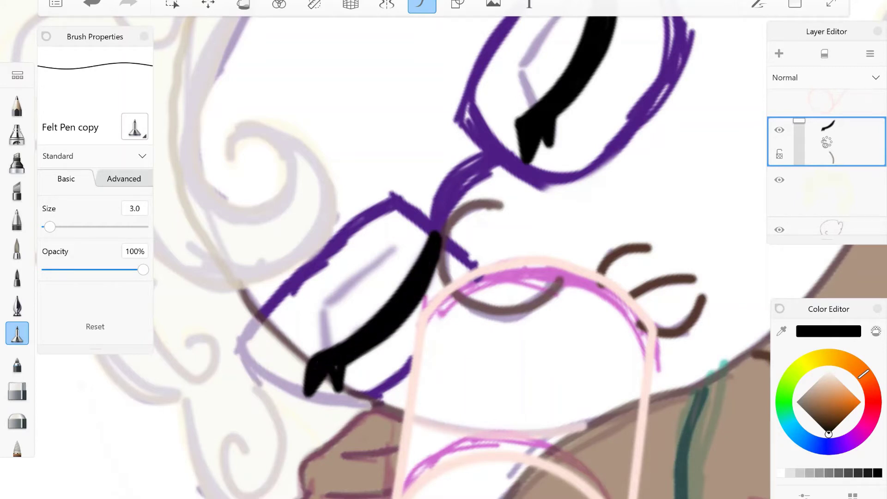
Set the felt pen size to 1.8 and pick the dark brown line color.
{"action": "left_click", "coordinate": [134, 208]}
{"action": "type", "text": "1.8"}
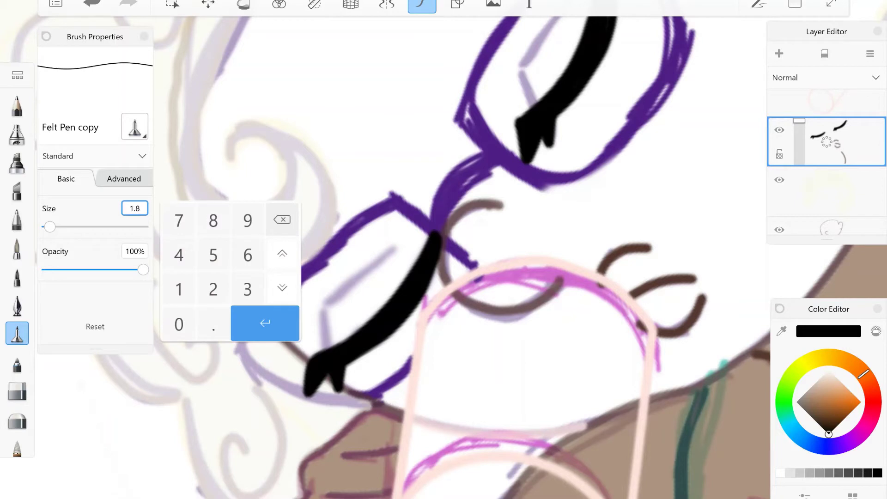
{"action": "key", "text": "Return"}
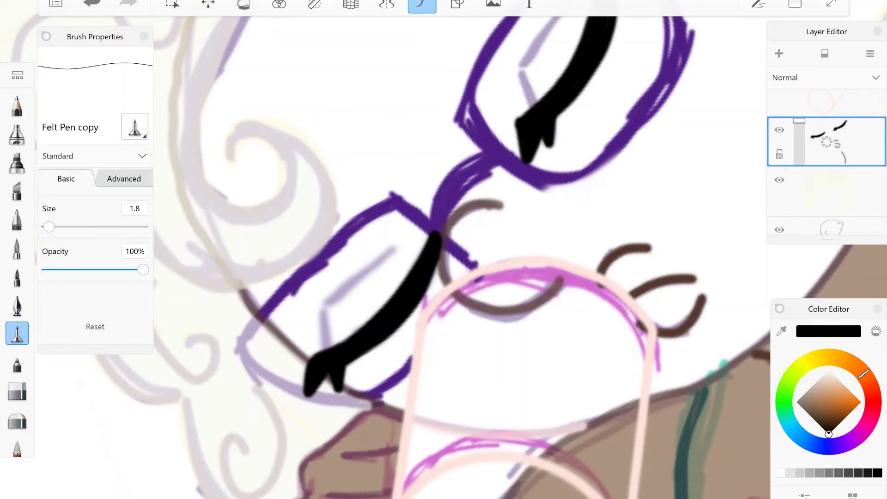
{"action": "scroll", "coordinate": [402, 259], "scroll_direction": "down", "scroll_amount": 10}
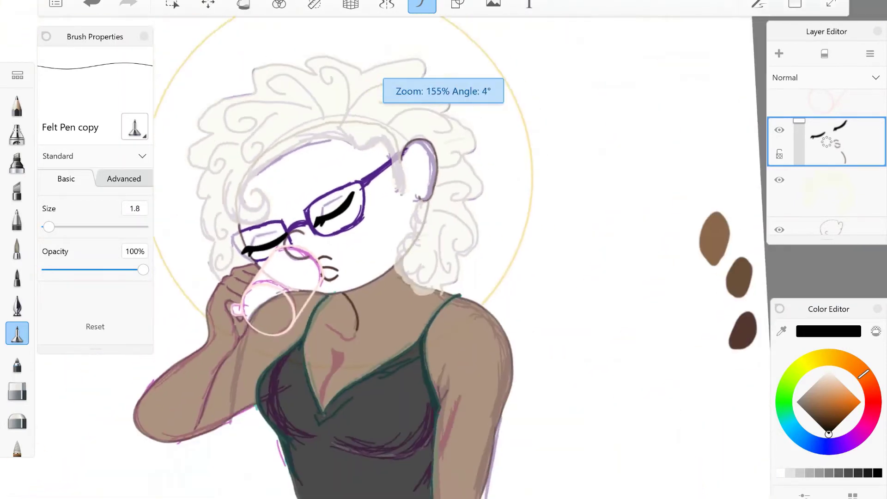
{"action": "scroll", "coordinate": [402, 259], "scroll_direction": "down", "scroll_amount": 3}
{"action": "left_click", "coordinate": [443, 184]}
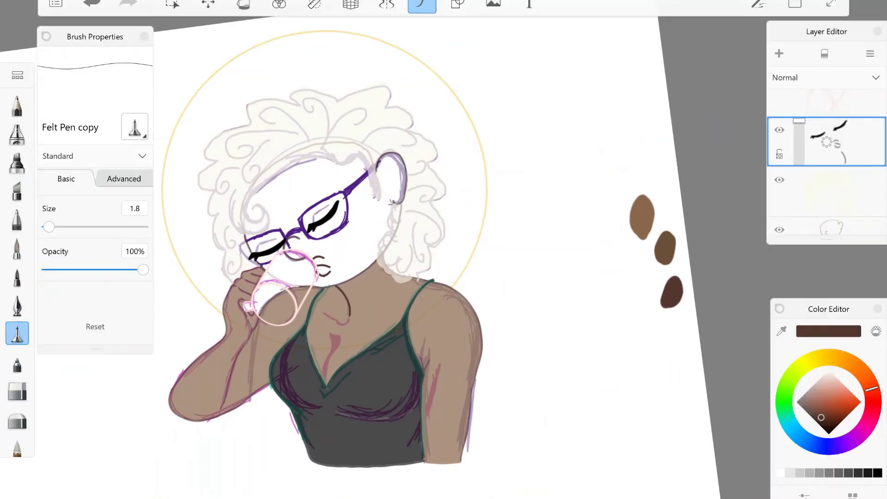
Draw the two thin dark brown eyelid crease strokes above the lashes of the eye nearer the ear.
{"action": "scroll", "coordinate": [278, 210], "scroll_direction": "up", "scroll_amount": 8}
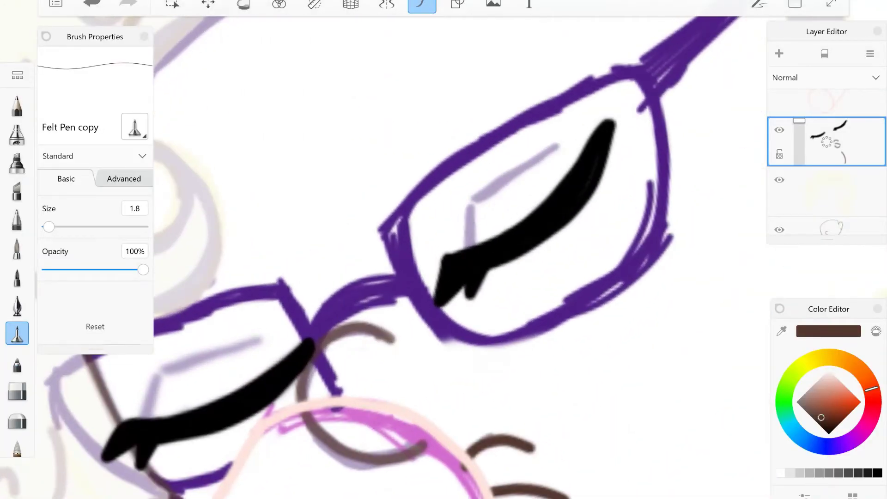
{"action": "left_click_drag", "start_coordinate": [468, 256], "coordinate": [472, 206]}
{"action": "key", "text": "ctrl+z"}
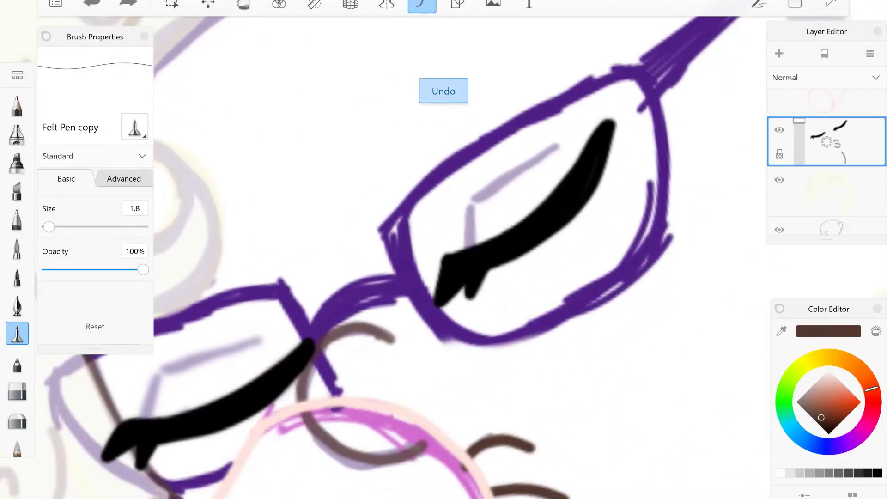
{"action": "scroll", "coordinate": [448, 189], "scroll_direction": "up", "scroll_amount": 2}
{"action": "mouse_move", "coordinate": [464, 254]}
{"action": "left_mouse_down"}
{"action": "mouse_move", "coordinate": [471, 216]}
{"action": "mouse_move", "coordinate": [505, 222]}
{"action": "mouse_move", "coordinate": [652, 158]}
{"action": "left_mouse_up"}
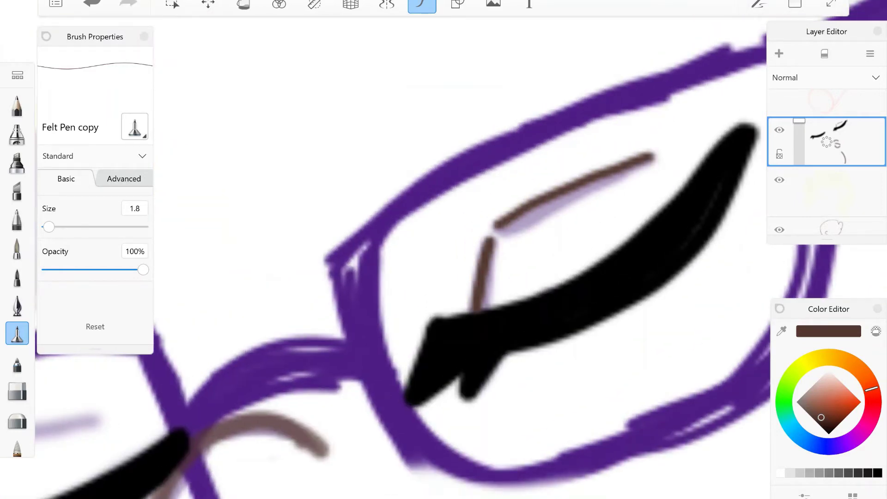
Undo the last crease strokes and finish the thin dark brown eyelid creases above the lashes of both eyes.
{"action": "scroll", "coordinate": [443, 250], "scroll_direction": "down", "scroll_amount": 3}
{"action": "key", "text": "ctrl+z"}
{"action": "key", "text": "ctrl+z"}
{"action": "scroll", "coordinate": [462, 259], "scroll_direction": "up", "scroll_amount": 3}
{"action": "mouse_move", "coordinate": [376, 349]}
{"action": "left_mouse_down"}
{"action": "mouse_move", "coordinate": [418, 270]}
{"action": "mouse_move", "coordinate": [376, 349]}
{"action": "left_mouse_up"}
{"action": "key", "text": "ctrl+z"}
{"action": "left_click_drag", "start_coordinate": [427, 256], "coordinate": [621, 218]}
{"action": "scroll", "coordinate": [444, 249], "scroll_direction": "down", "scroll_amount": 5}
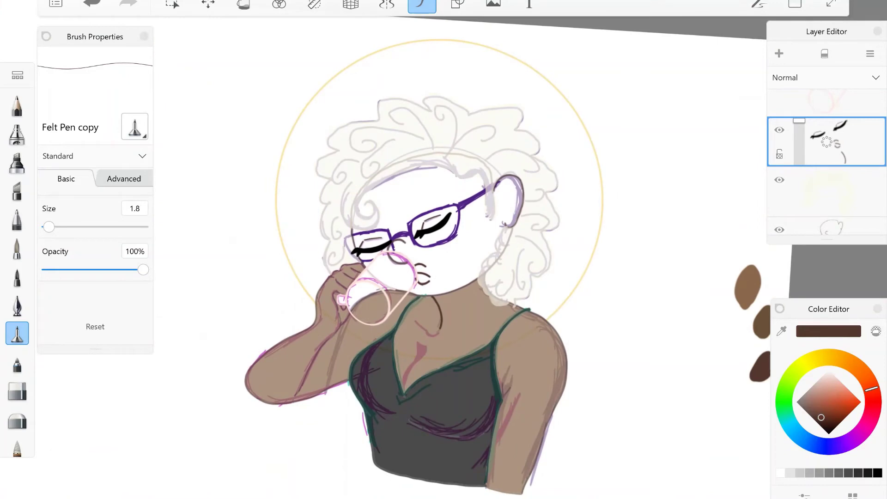
Trace the curved collarbone line below the neck line with a thin dark brown stroke.
{"action": "scroll", "coordinate": [485, 383], "scroll_direction": "up", "scroll_amount": 5}
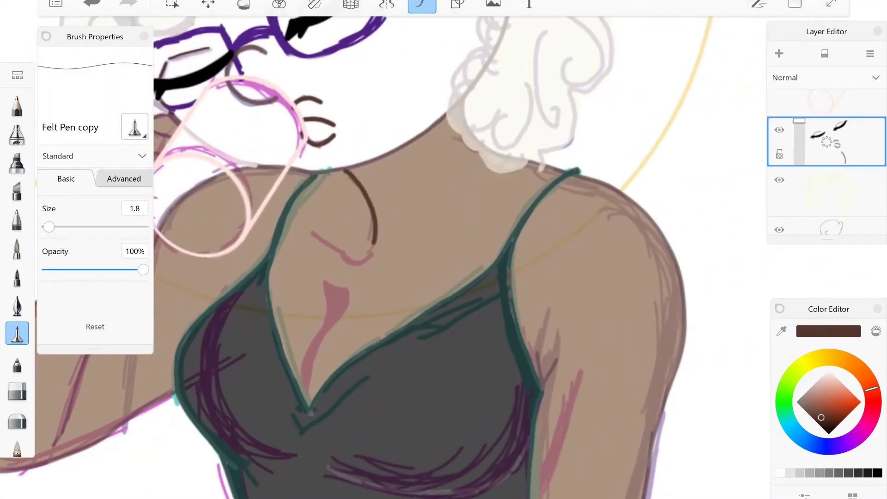
{"action": "scroll", "coordinate": [249, 217], "scroll_direction": "up", "scroll_amount": 3}
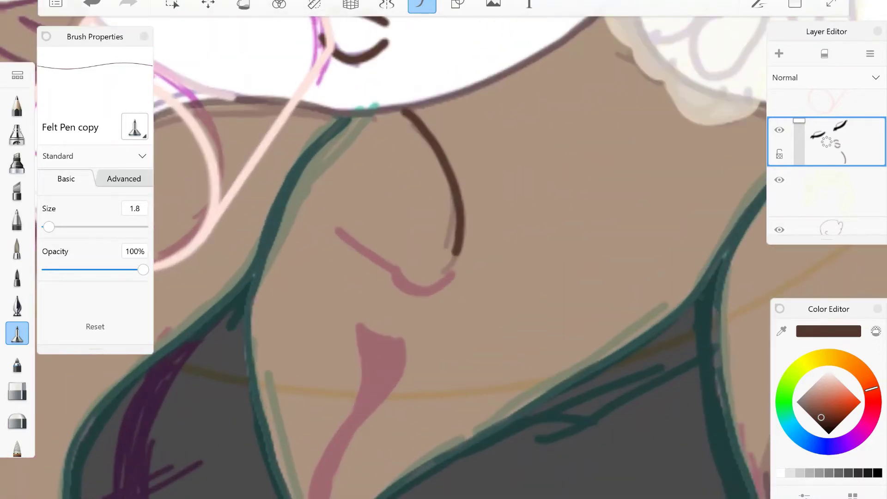
{"action": "mouse_move", "coordinate": [454, 273]}
{"action": "left_mouse_down"}
{"action": "mouse_move", "coordinate": [426, 289]}
{"action": "mouse_move", "coordinate": [328, 226]}
{"action": "left_mouse_up"}
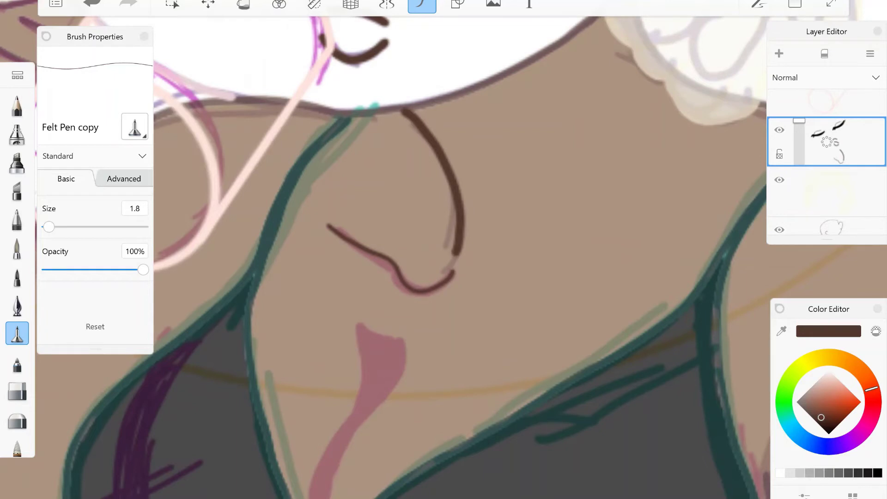
{"action": "scroll", "coordinate": [444, 259], "scroll_direction": "down", "scroll_amount": 6}
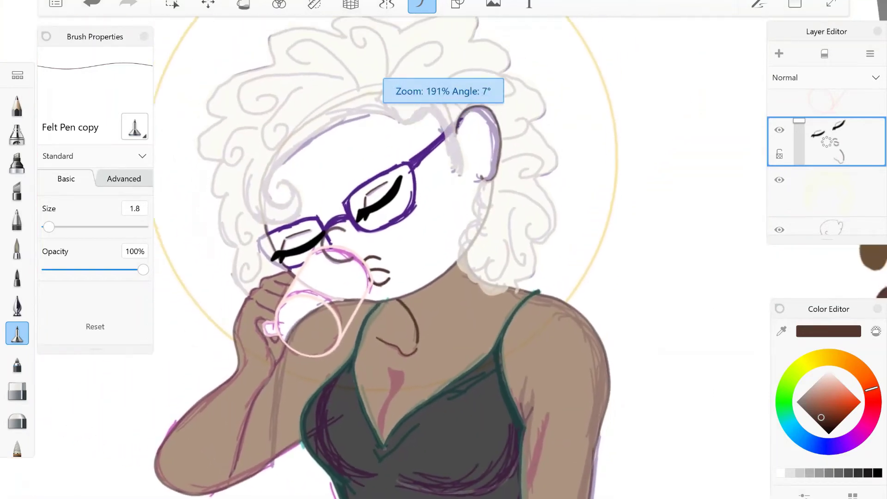
Make the body layer active and add an empty layer directly above it.
{"action": "scroll", "coordinate": [827, 162], "scroll_direction": "down", "scroll_amount": 2}
{"action": "left_click", "coordinate": [832, 183]}
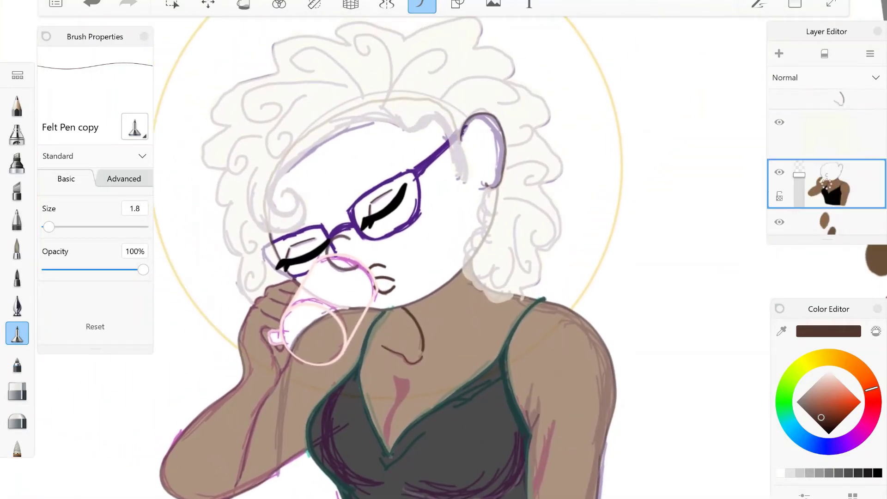
{"action": "left_click_drag", "start_coordinate": [798, 174], "coordinate": [799, 183]}
{"action": "scroll", "coordinate": [388, 259], "scroll_direction": "down", "scroll_amount": 2}
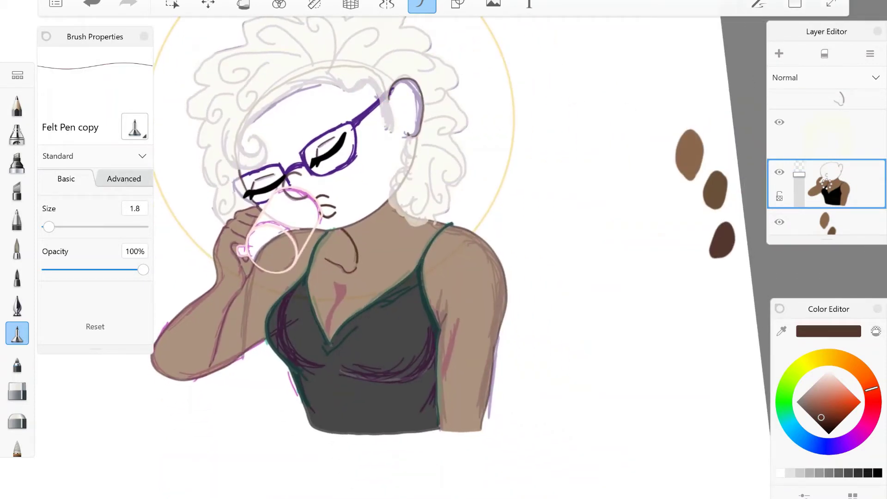
{"action": "left_click", "coordinate": [55, 3]}
{"action": "left_click", "coordinate": [100, 105]}
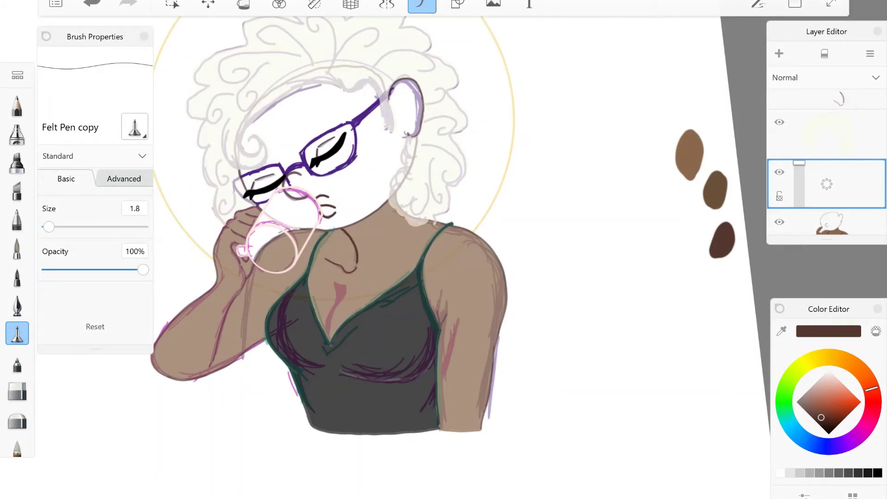
Outline the cleavage shadow above the top's neckline in medium brown with a felt pen size of 2.0.
{"action": "left_click", "coordinate": [444, 184]}
{"action": "scroll", "coordinate": [379, 259], "scroll_direction": "up", "scroll_amount": 5}
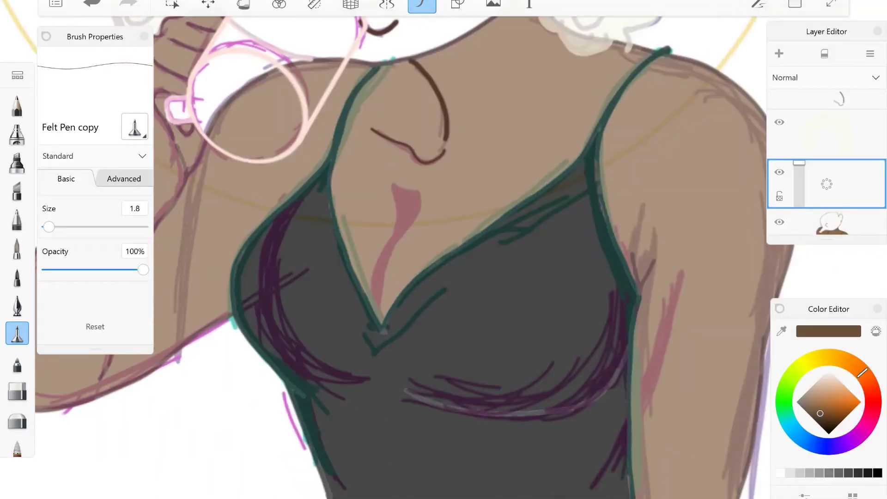
{"action": "scroll", "coordinate": [397, 189], "scroll_direction": "up", "scroll_amount": 5}
{"action": "left_click", "coordinate": [135, 208]}
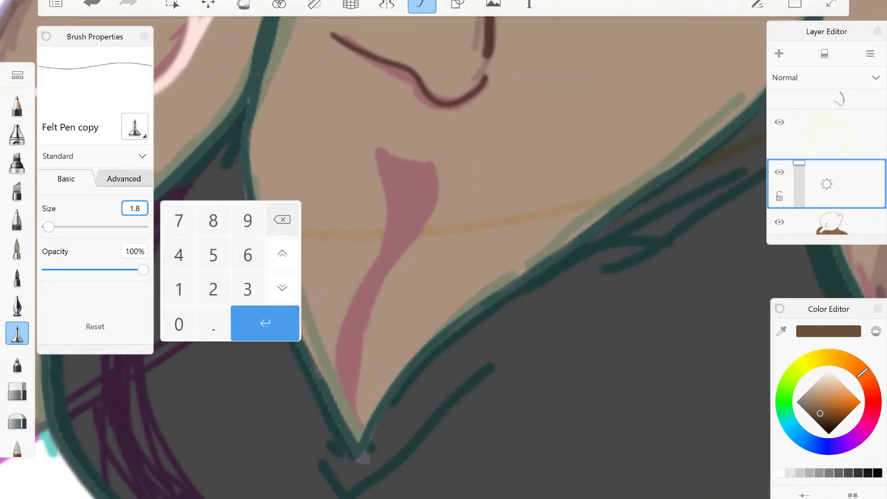
{"action": "type", "text": "2"}
{"action": "key", "text": "Return"}
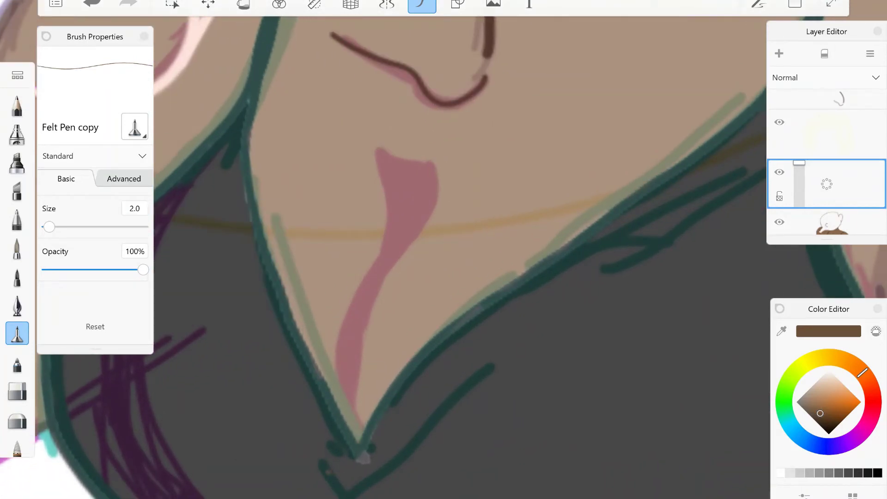
{"action": "mouse_move", "coordinate": [359, 436]}
{"action": "left_mouse_down"}
{"action": "mouse_move", "coordinate": [354, 394]}
{"action": "mouse_move", "coordinate": [439, 160]}
{"action": "mouse_move", "coordinate": [367, 135]}
{"action": "mouse_move", "coordinate": [343, 420]}
{"action": "mouse_move", "coordinate": [358, 438]}
{"action": "left_mouse_up"}
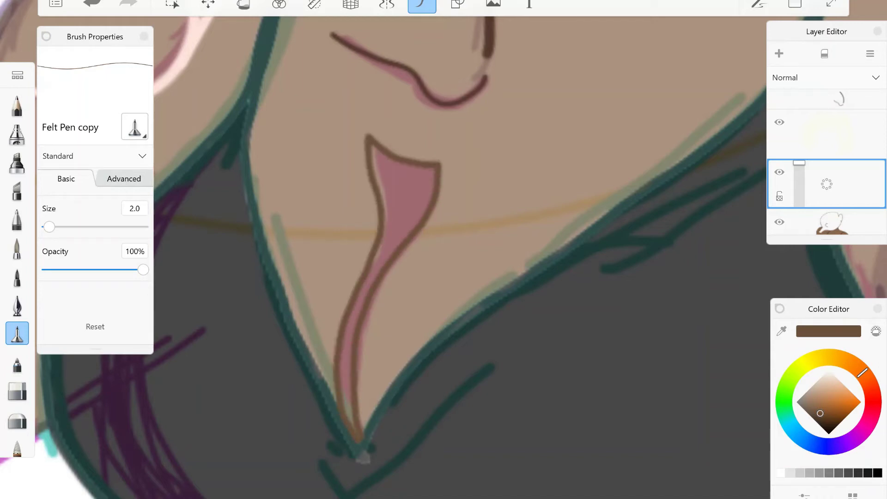
Flood-fill the outlined cleavage shadow with the medium brown.
{"action": "left_click", "coordinate": [244, 5]}
{"action": "left_click", "coordinate": [402, 185]}
{"action": "left_click", "coordinate": [17, 333]}
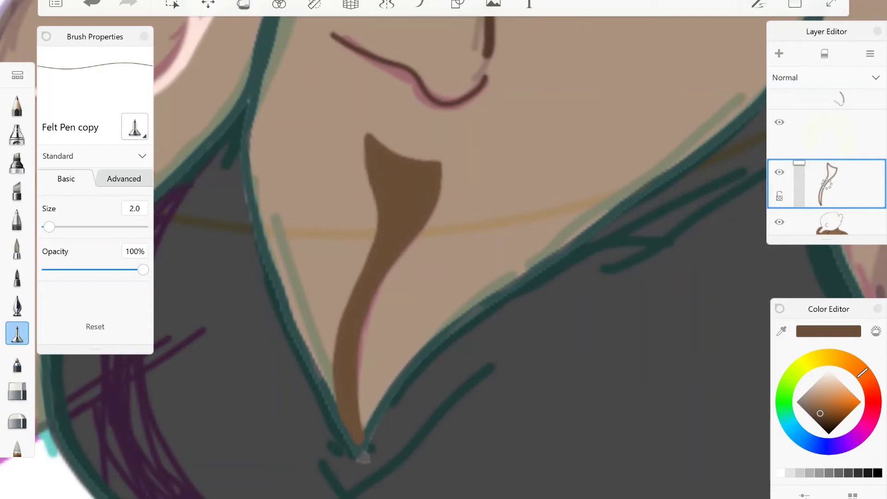
{"action": "scroll", "coordinate": [379, 283], "scroll_direction": "down", "scroll_amount": 5}
{"action": "scroll", "coordinate": [379, 283], "scroll_direction": "down", "scroll_amount": 4}
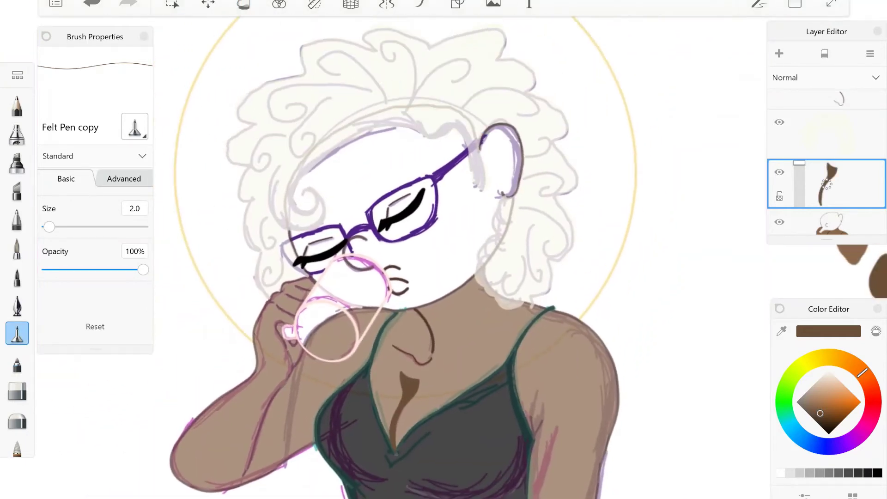
Restore the body layer to full opacity and flood-fill the face and ear with the light brown.
{"action": "left_click", "coordinate": [827, 222]}
{"action": "scroll", "coordinate": [397, 258], "scroll_direction": "up", "scroll_amount": 2}
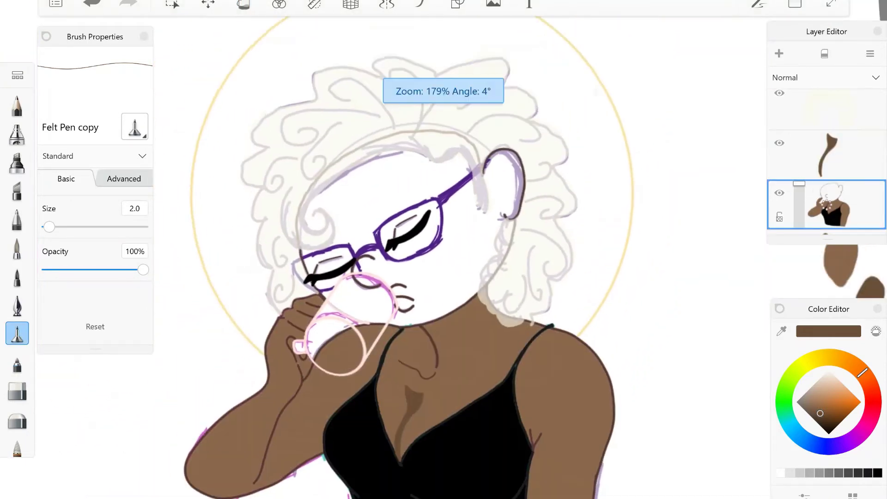
{"action": "scroll", "coordinate": [397, 259], "scroll_direction": "down", "scroll_amount": 2}
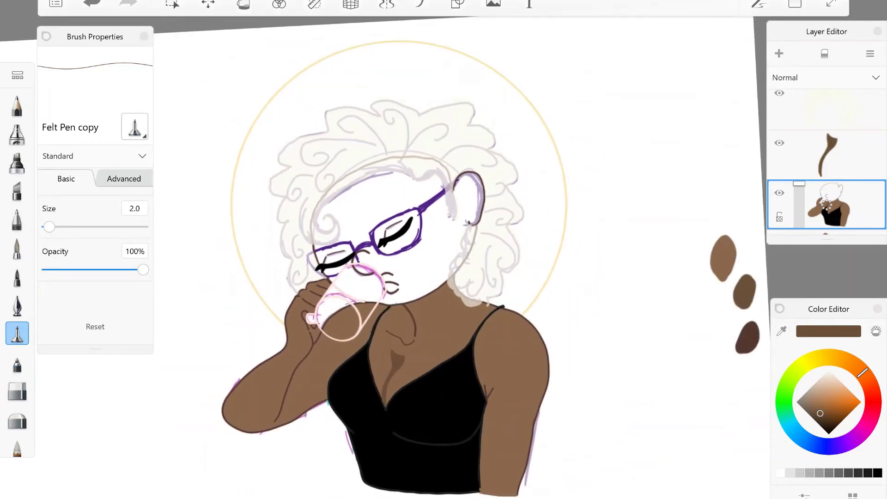
{"action": "left_click", "coordinate": [243, 4]}
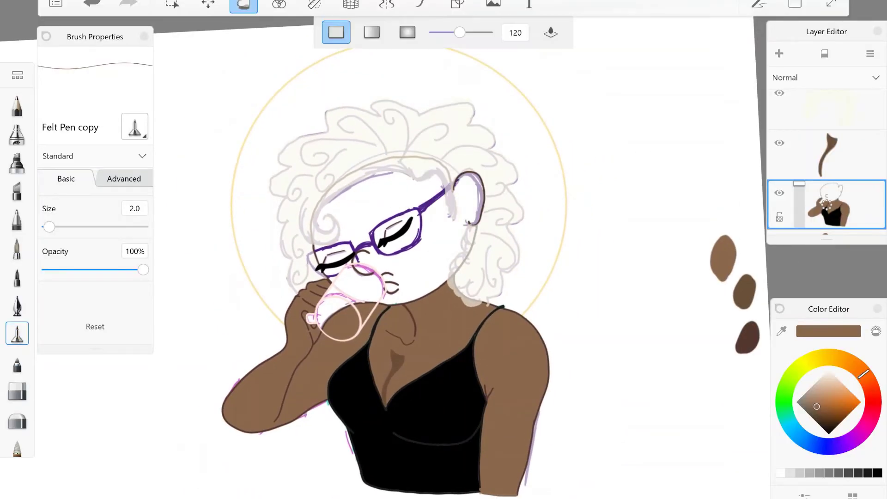
{"action": "left_click", "coordinate": [407, 259]}
{"action": "key", "text": "b"}
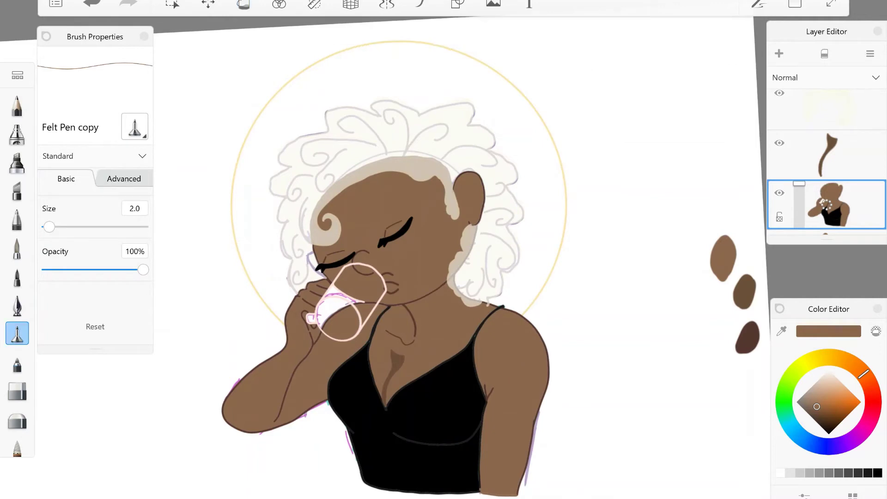
Try the hair fill layer at full opacity and return it to partial opacity.
{"action": "scroll", "coordinate": [827, 162], "scroll_direction": "up", "scroll_amount": 1}
{"action": "left_click", "coordinate": [827, 138]}
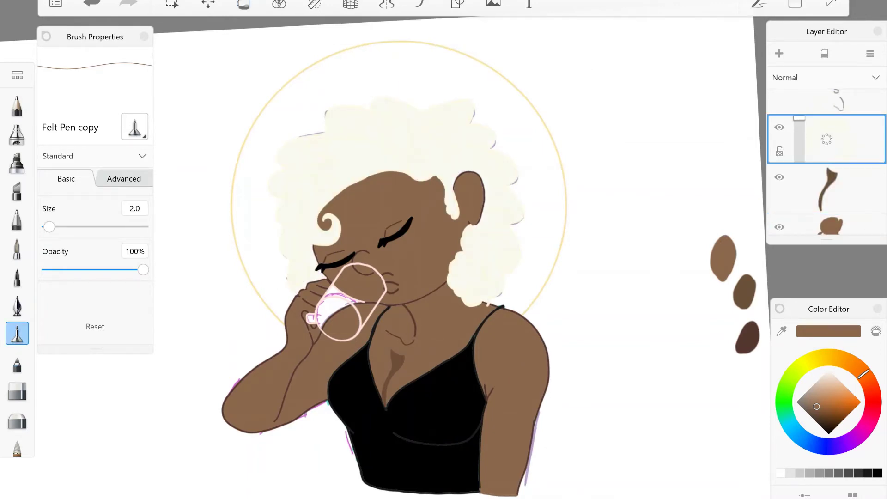
{"action": "left_click_drag", "start_coordinate": [799, 118], "coordinate": [799, 133]}
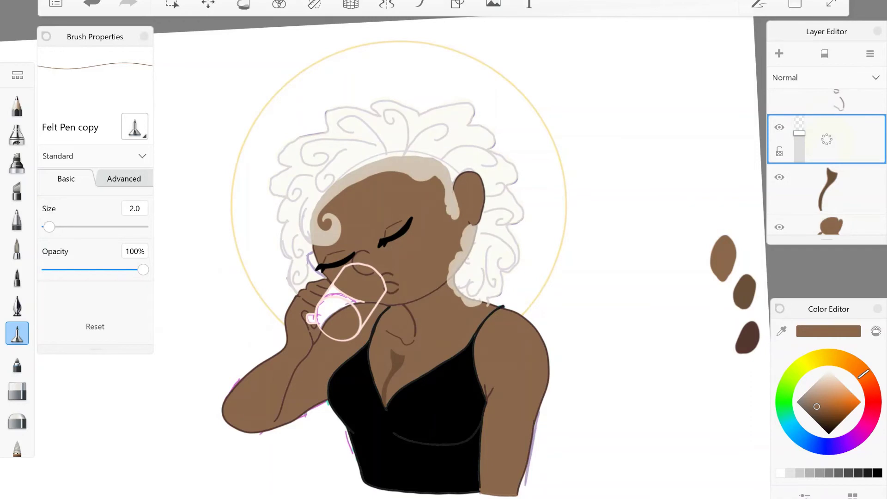
Make the body layer active again and pick black as the drawing color.
{"action": "scroll", "coordinate": [827, 162], "scroll_direction": "down", "scroll_amount": 2}
{"action": "left_click", "coordinate": [827, 164]}
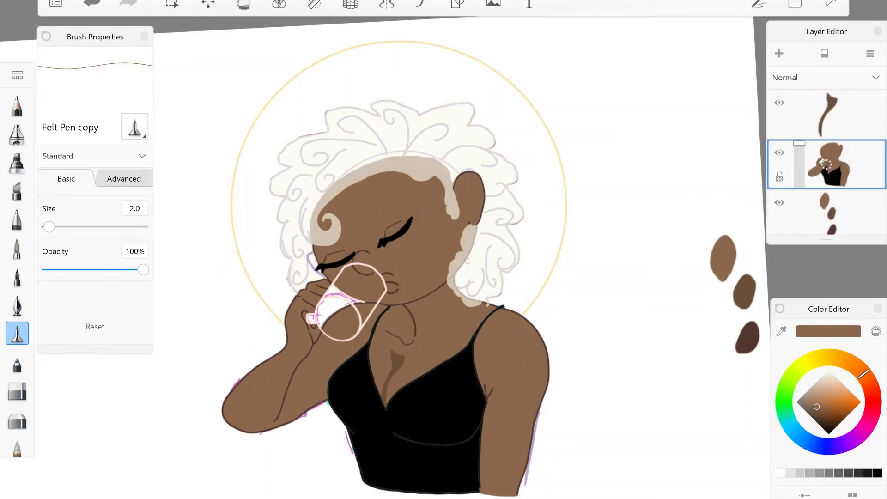
{"action": "left_click", "coordinate": [426, 188]}
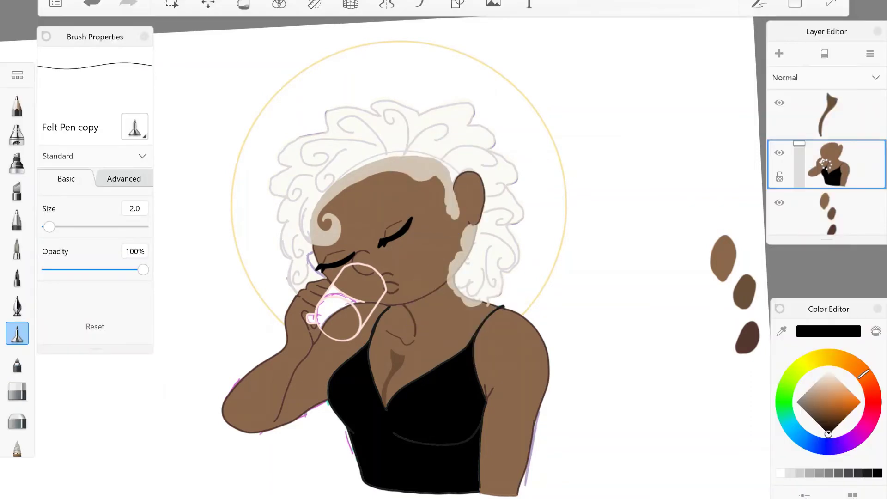
Patch the point where the shoulder-side strap meets the black top, using the dark gray of the top's outline.
{"action": "scroll", "coordinate": [444, 250], "scroll_direction": "up", "scroll_amount": 5}
{"action": "mouse_move", "coordinate": [459, 335]}
{"action": "left_mouse_down"}
{"action": "mouse_move", "coordinate": [467, 383]}
{"action": "mouse_move", "coordinate": [490, 391]}
{"action": "left_mouse_up"}
{"action": "key", "text": "ctrl+z"}
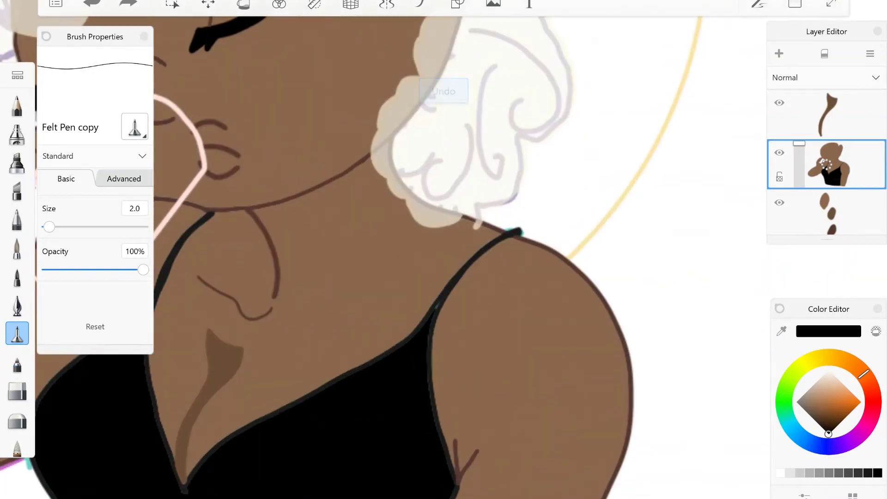
{"action": "scroll", "coordinate": [444, 314], "scroll_direction": "up", "scroll_amount": 5}
{"action": "scroll", "coordinate": [490, 405], "scroll_direction": "up", "scroll_amount": 2}
{"action": "left_click_drag", "start_coordinate": [437, 257], "coordinate": [481, 256]}
{"action": "left_click_drag", "start_coordinate": [455, 299], "coordinate": [446, 313]}
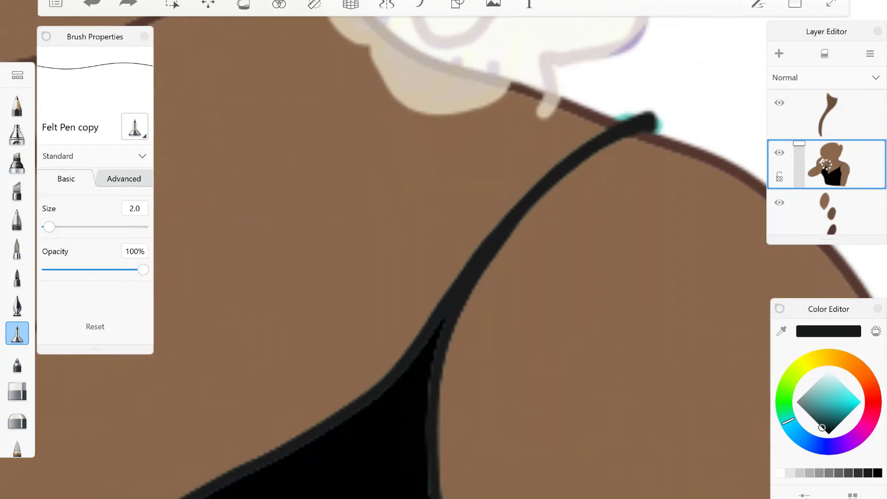
Cover the small gap at the base of the strap beside the mug with the dark gray outline color.
{"action": "scroll", "coordinate": [443, 249], "scroll_direction": "down", "scroll_amount": 5}
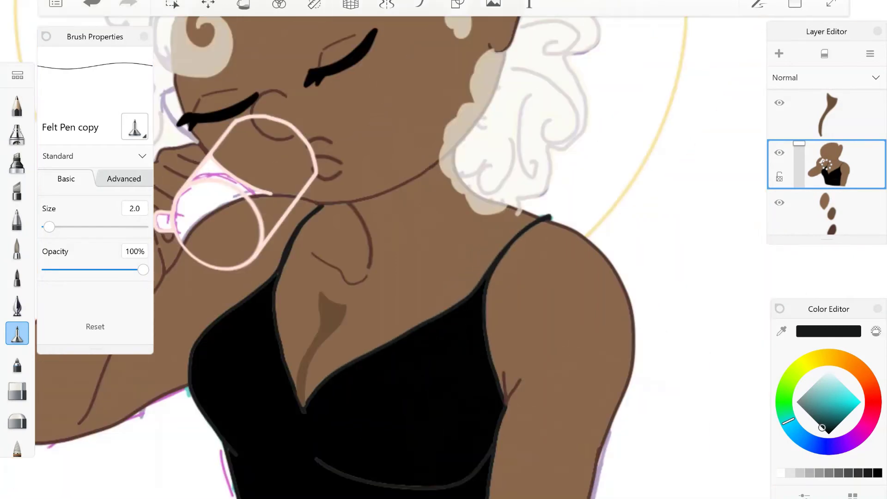
{"action": "scroll", "coordinate": [444, 250], "scroll_direction": "up", "scroll_amount": 5}
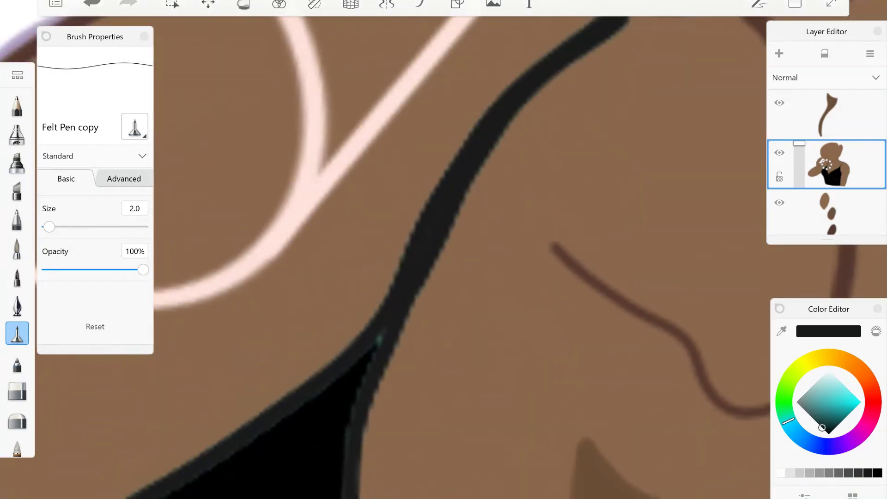
{"action": "left_click_drag", "start_coordinate": [383, 330], "coordinate": [377, 344]}
{"action": "scroll", "coordinate": [444, 250], "scroll_direction": "down", "scroll_amount": 5}
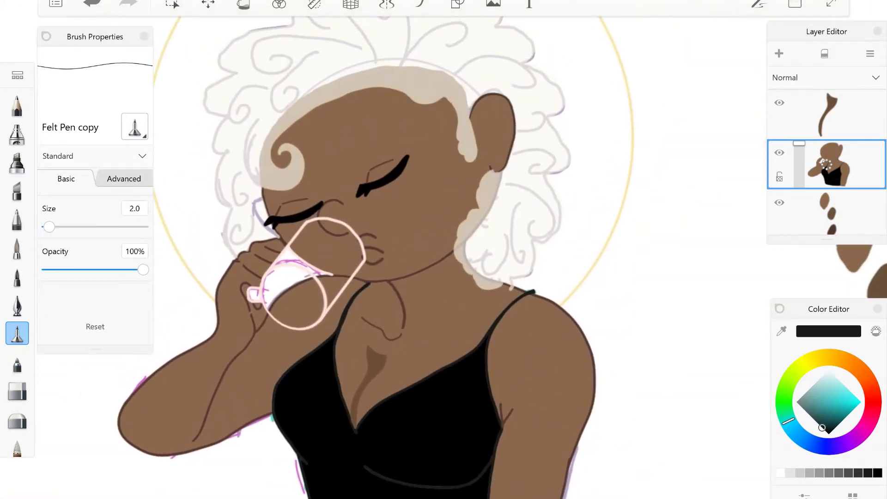
Lower the body layer's opacity and try a brown eyebrow curve on the facial details layer above the glasses.
{"action": "left_click_drag", "start_coordinate": [799, 144], "coordinate": [799, 163]}
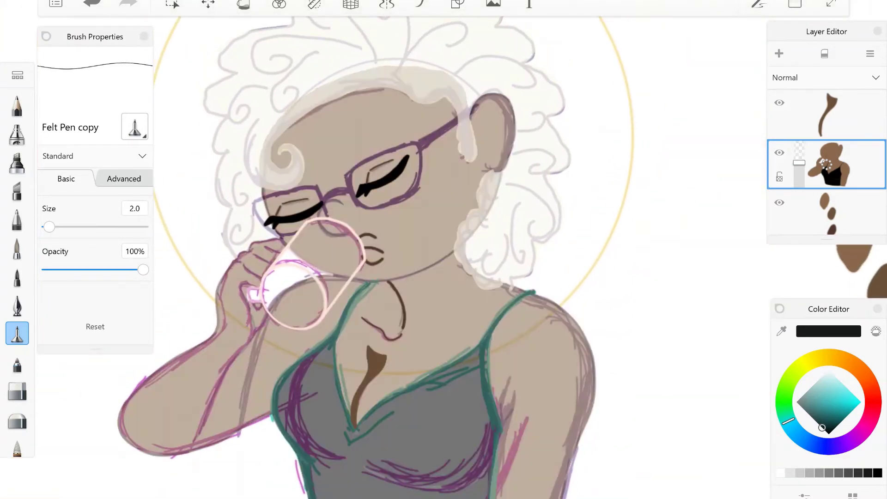
{"action": "scroll", "coordinate": [444, 250], "scroll_direction": "up", "scroll_amount": 8}
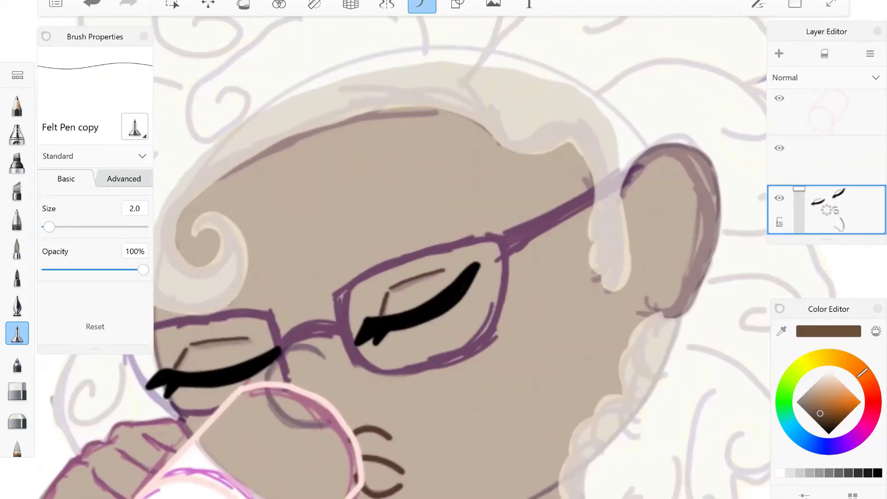
{"action": "mouse_move", "coordinate": [340, 231]}
{"action": "left_mouse_down"}
{"action": "mouse_move", "coordinate": [439, 210]}
{"action": "mouse_move", "coordinate": [462, 213]}
{"action": "left_mouse_up"}
{"action": "key", "text": "ctrl+z"}
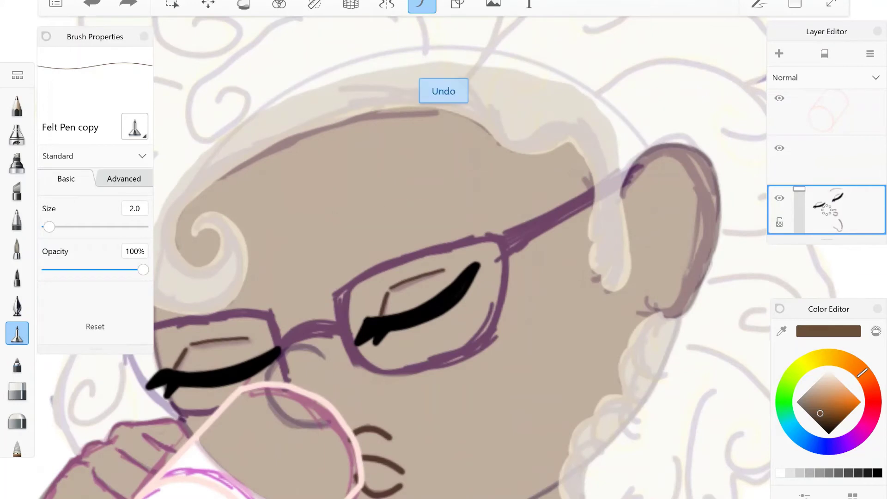
Set the Felt Pen size to 3.0 and draw an arched brown eyebrow line above the lens nearer the ear.
{"action": "double_click", "coordinate": [135, 208]}
{"action": "type", "text": "3"}
{"action": "key", "text": "Return"}
{"action": "mouse_move", "coordinate": [337, 238]}
{"action": "left_mouse_down"}
{"action": "mouse_move", "coordinate": [360, 215]}
{"action": "mouse_move", "coordinate": [453, 200]}
{"action": "mouse_move", "coordinate": [470, 209]}
{"action": "left_mouse_up"}
{"action": "scroll", "coordinate": [444, 250], "scroll_direction": "down", "scroll_amount": 5}
{"action": "scroll", "coordinate": [444, 249], "scroll_direction": "up", "scroll_amount": 5}
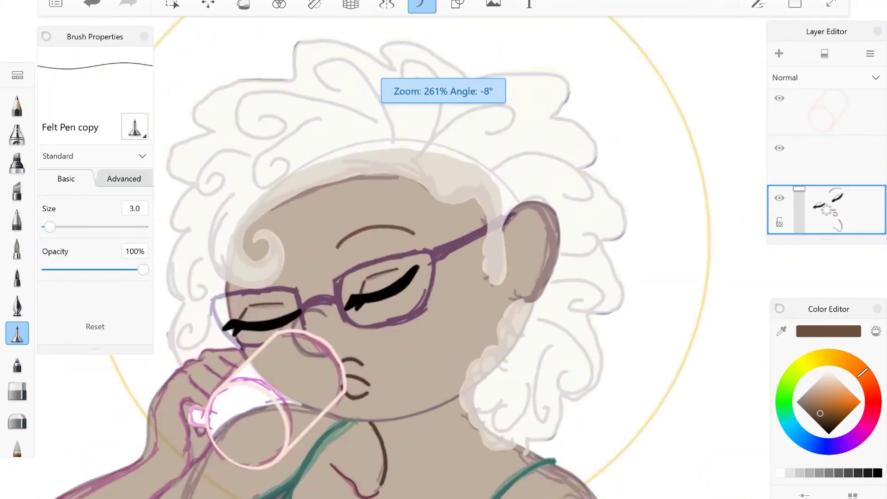
{"action": "key", "text": "ctrl+z"}
{"action": "left_click_drag", "start_coordinate": [319, 258], "coordinate": [438, 263]}
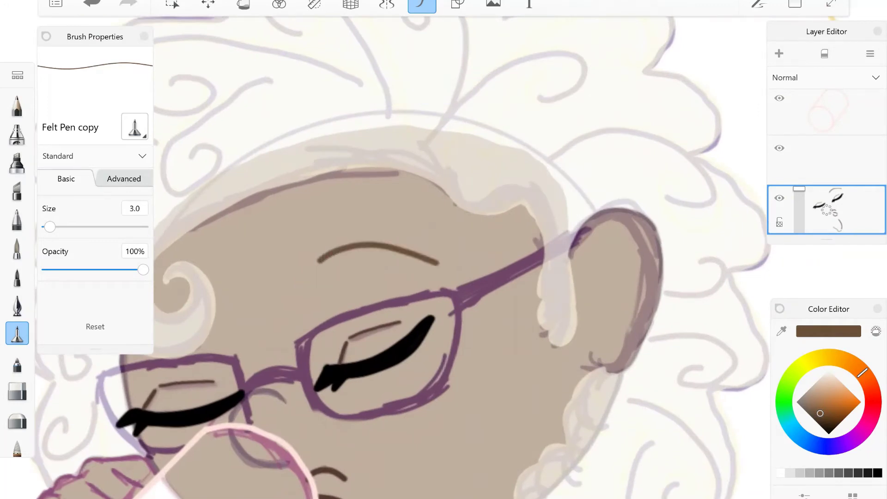
Thicken the eyebrow along its upper edge with short brown strokes, making it widest at the inner end.
{"action": "scroll", "coordinate": [438, 264], "scroll_direction": "down", "scroll_amount": 5}
{"action": "scroll", "coordinate": [404, 204], "scroll_direction": "up", "scroll_amount": 10}
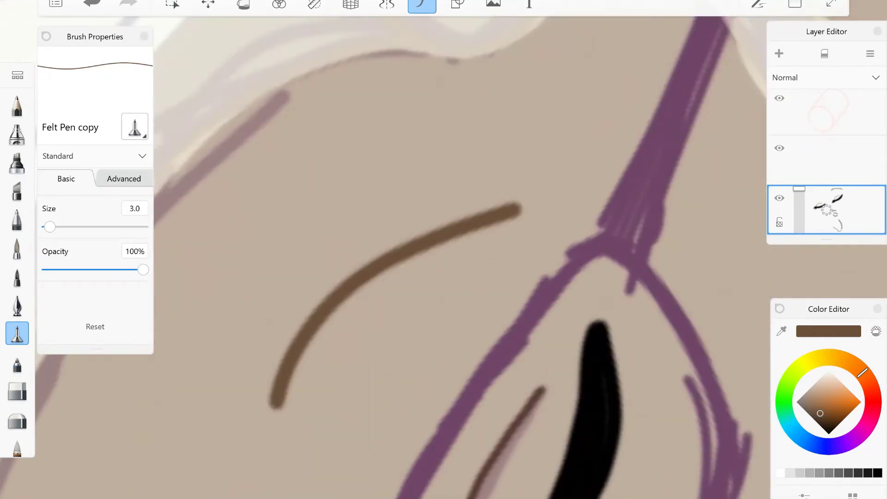
{"action": "mouse_move", "coordinate": [287, 407]}
{"action": "left_mouse_down"}
{"action": "mouse_move", "coordinate": [272, 377]}
{"action": "mouse_move", "coordinate": [282, 344]}
{"action": "mouse_move", "coordinate": [328, 282]}
{"action": "mouse_move", "coordinate": [413, 226]}
{"action": "mouse_move", "coordinate": [515, 201]}
{"action": "left_mouse_up"}
{"action": "left_click_drag", "start_coordinate": [328, 275], "coordinate": [281, 342]}
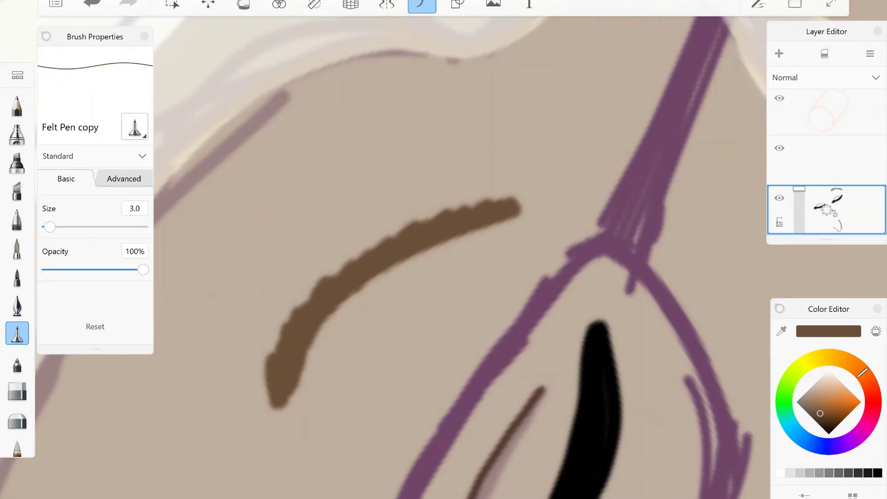
Lasso the eyebrow and move it slightly lower, closer to the glasses.
{"action": "scroll", "coordinate": [443, 250], "scroll_direction": "down", "scroll_amount": 5}
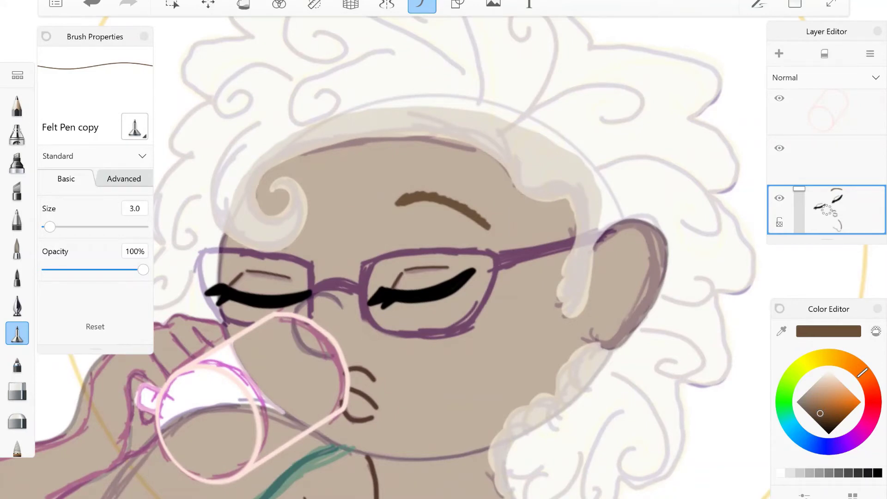
{"action": "scroll", "coordinate": [444, 249], "scroll_direction": "down", "scroll_amount": 5}
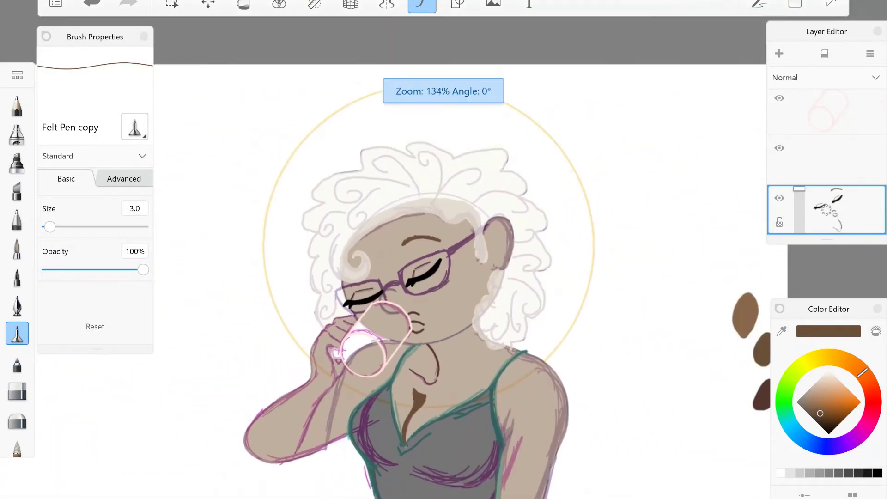
{"action": "scroll", "coordinate": [444, 249], "scroll_direction": "up", "scroll_amount": 2}
{"action": "scroll", "coordinate": [444, 249], "scroll_direction": "up", "scroll_amount": 1}
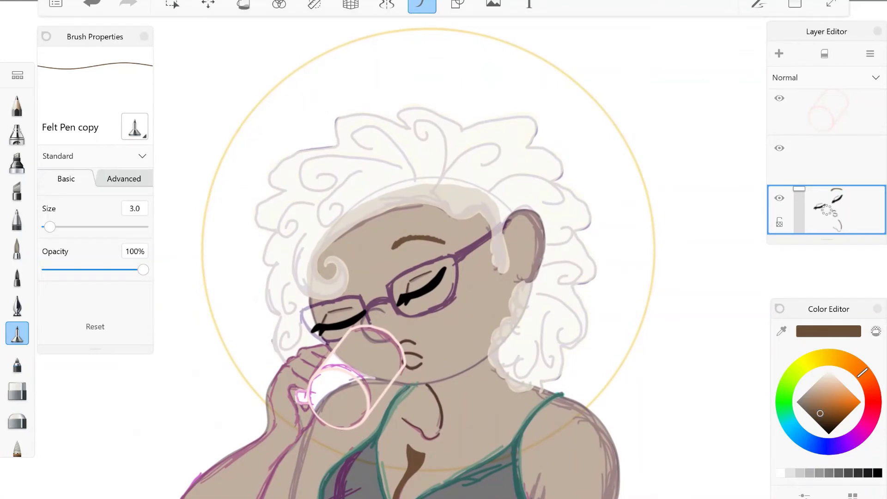
{"action": "left_click", "coordinate": [172, 4]}
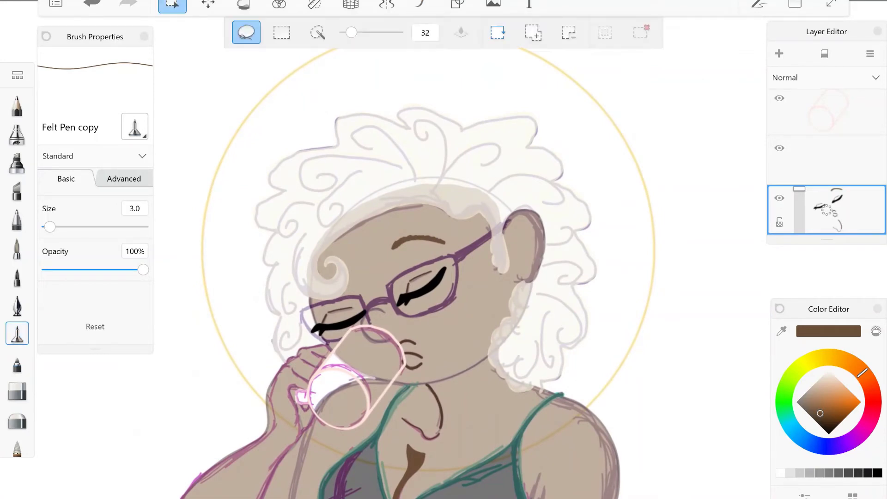
{"action": "left_click", "coordinate": [208, 4]}
{"action": "left_click_drag", "start_coordinate": [415, 241], "coordinate": [412, 247]}
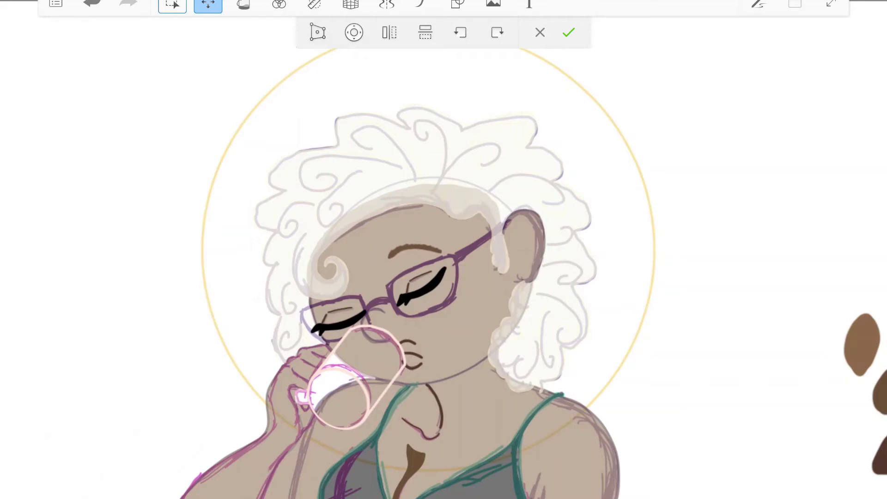
{"action": "left_click", "coordinate": [569, 32]}
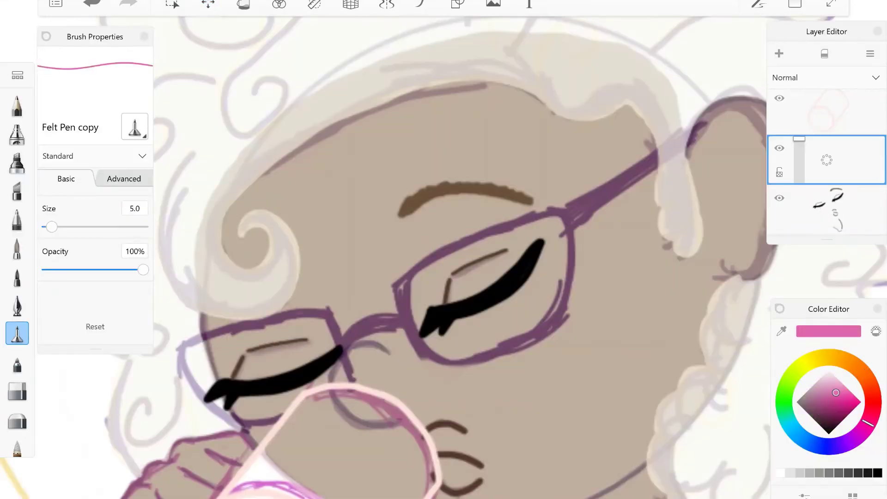
Trace the glasses' bridge and the lens frame beside the mug in pink at size 5.0, erasing the rough corners.
{"action": "left_click", "coordinate": [422, 5]}
{"action": "left_click_drag", "start_coordinate": [341, 350], "coordinate": [398, 321]}
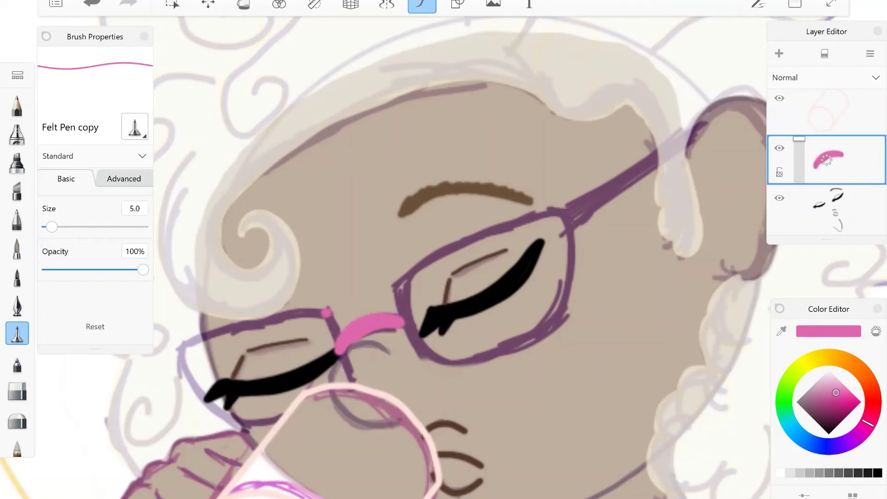
{"action": "mouse_move", "coordinate": [331, 314]}
{"action": "left_mouse_down"}
{"action": "mouse_move", "coordinate": [352, 380]}
{"action": "mouse_move", "coordinate": [219, 327]}
{"action": "mouse_move", "coordinate": [183, 350]}
{"action": "mouse_move", "coordinate": [191, 379]}
{"action": "mouse_move", "coordinate": [250, 432]}
{"action": "left_mouse_up"}
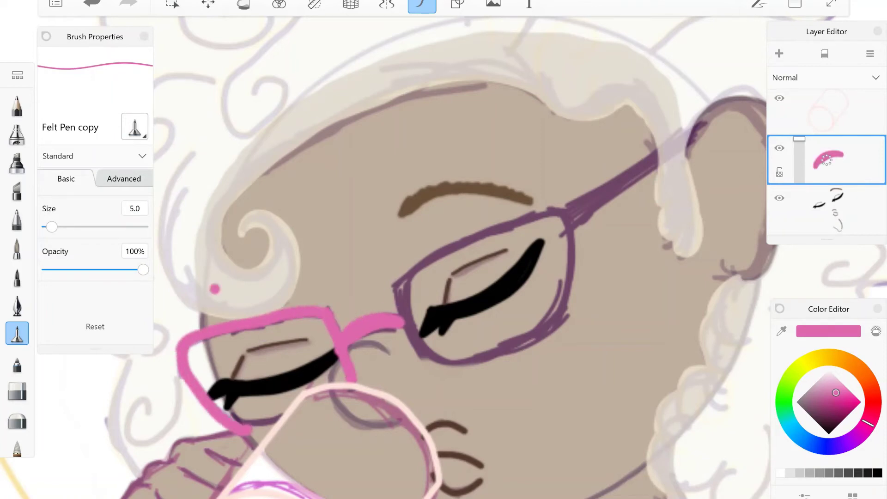
{"action": "key", "text": "ctrl+z"}
{"action": "mouse_move", "coordinate": [180, 345]}
{"action": "left_mouse_down"}
{"action": "mouse_move", "coordinate": [184, 362]}
{"action": "mouse_move", "coordinate": [328, 402]}
{"action": "mouse_move", "coordinate": [348, 389]}
{"action": "left_mouse_up"}
{"action": "key", "text": "e"}
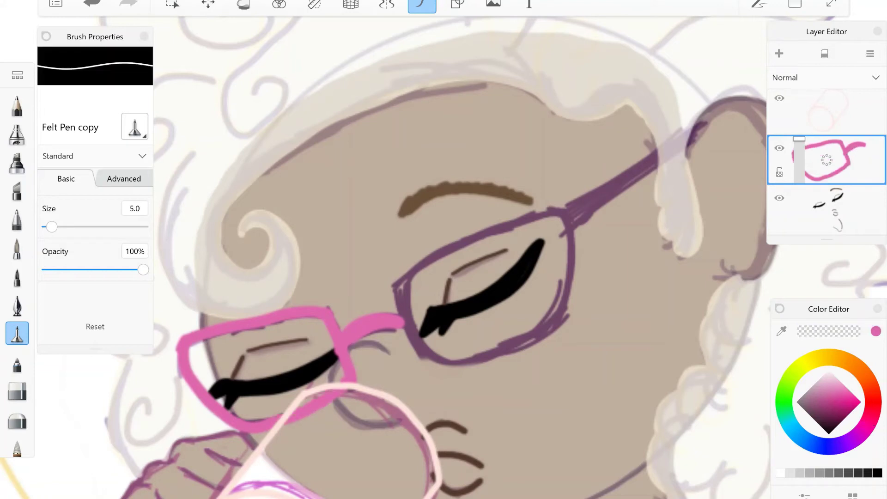
{"action": "left_click_drag", "start_coordinate": [338, 349], "coordinate": [339, 363]}
{"action": "left_click_drag", "start_coordinate": [180, 335], "coordinate": [181, 353]}
{"action": "key", "text": "e"}
Trace the frame of the lens nearer the ear in pink over the purple sketch.
{"action": "left_click_drag", "start_coordinate": [396, 281], "coordinate": [429, 363]}
{"action": "mouse_move", "coordinate": [399, 286]}
{"action": "left_mouse_down"}
{"action": "mouse_move", "coordinate": [547, 209]}
{"action": "mouse_move", "coordinate": [569, 210]}
{"action": "mouse_move", "coordinate": [562, 326]}
{"action": "left_mouse_up"}
{"action": "key", "text": "ctrl+z"}
{"action": "mouse_move", "coordinate": [580, 261]}
{"action": "left_mouse_down"}
{"action": "mouse_move", "coordinate": [561, 328]}
{"action": "mouse_move", "coordinate": [432, 365]}
{"action": "mouse_move", "coordinate": [564, 326]}
{"action": "mouse_move", "coordinate": [557, 307]}
{"action": "left_mouse_up"}
Draw the pink temple arm from the frame to the ear and thicken the frame where the bridge joins it.
{"action": "left_click_drag", "start_coordinate": [568, 211], "coordinate": [707, 111]}
{"action": "mouse_move", "coordinate": [580, 227]}
{"action": "left_mouse_down"}
{"action": "mouse_move", "coordinate": [693, 134]}
{"action": "mouse_move", "coordinate": [710, 108]}
{"action": "left_mouse_up"}
{"action": "mouse_move", "coordinate": [799, 139]}
{"action": "left_mouse_down"}
{"action": "mouse_move", "coordinate": [799, 150]}
{"action": "mouse_move", "coordinate": [798, 138]}
{"action": "left_mouse_up"}
{"action": "left_click_drag", "start_coordinate": [443, 250], "coordinate": [472, 222]}
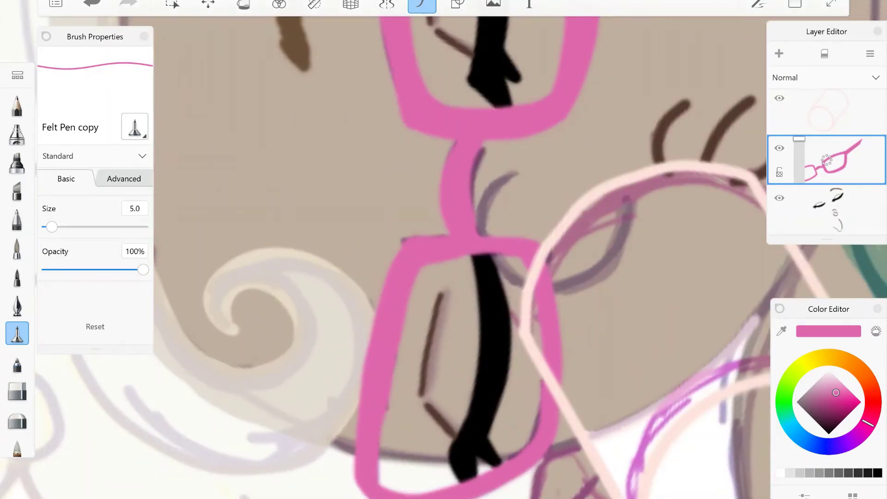
{"action": "left_click_drag", "start_coordinate": [444, 250], "coordinate": [407, 262]}
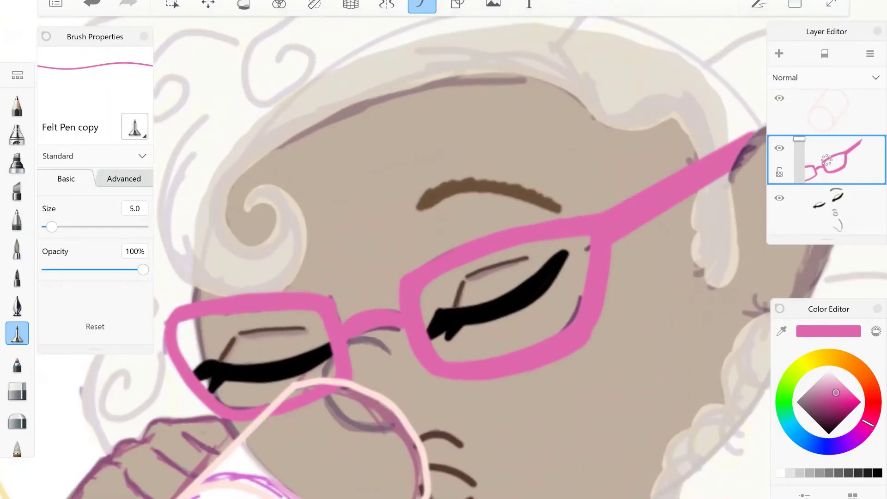
Pick a lighter pink, duplicate the glasses layer and hide the original.
{"action": "left_click", "coordinate": [836, 385]}
{"action": "left_click", "coordinate": [827, 160]}
{"action": "left_click", "coordinate": [796, 133]}
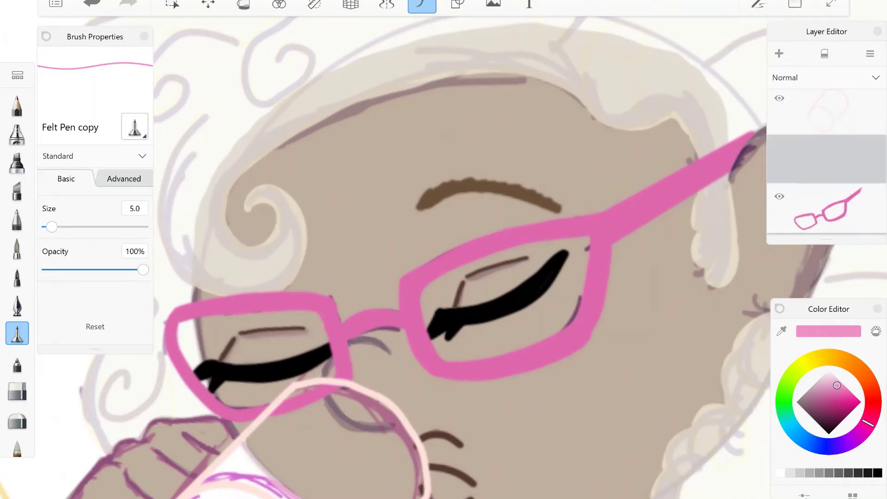
{"action": "left_click", "coordinate": [779, 198]}
Draw a small light pink heart where the temple arm meets the lens frame.
{"action": "mouse_move", "coordinate": [444, 250]}
{"action": "left_mouse_down"}
{"action": "mouse_move", "coordinate": [453, 184]}
{"action": "mouse_move", "coordinate": [222, 277]}
{"action": "left_mouse_up"}
{"action": "mouse_move", "coordinate": [478, 227]}
{"action": "left_mouse_down"}
{"action": "mouse_move", "coordinate": [451, 212]}
{"action": "mouse_move", "coordinate": [495, 229]}
{"action": "left_mouse_up"}
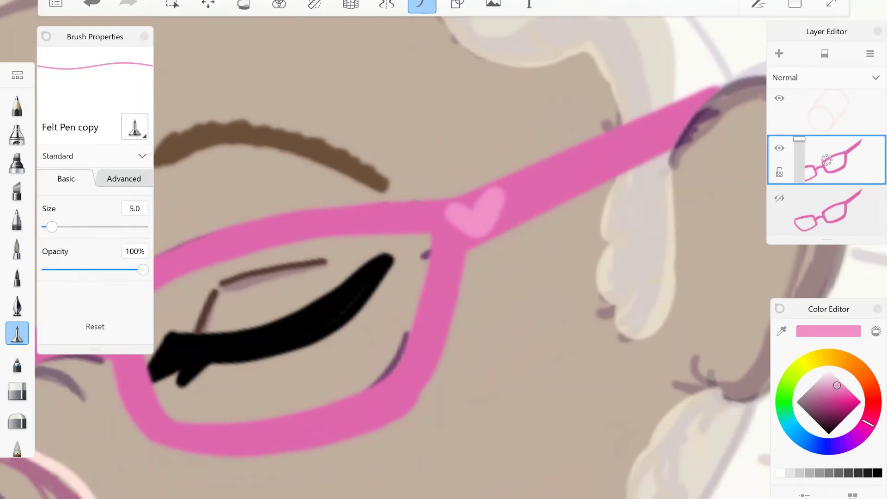
{"action": "scroll", "coordinate": [443, 250], "scroll_direction": "down", "scroll_amount": 5}
{"action": "scroll", "coordinate": [444, 249], "scroll_direction": "up", "scroll_amount": 5}
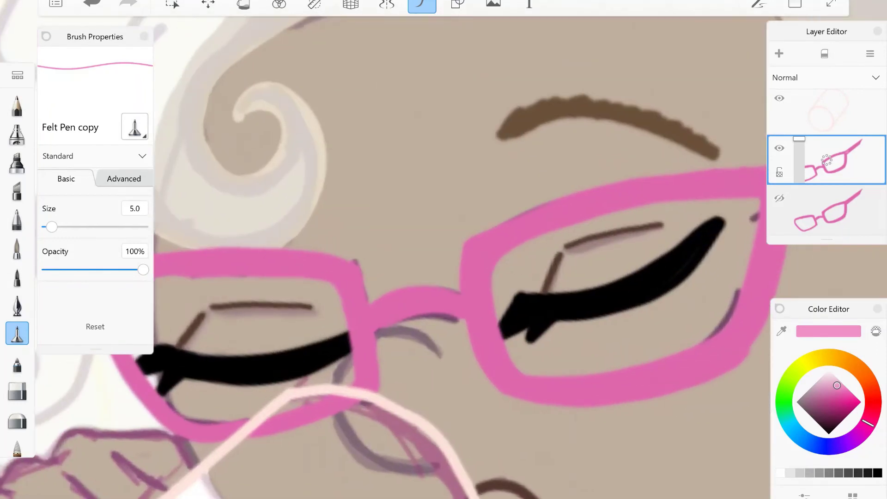
Draw paler pink highlights along the frame of the lens beside the mug with the Inking Pen at size 11.9.
{"action": "left_click", "coordinate": [832, 381]}
{"action": "left_click", "coordinate": [17, 305]}
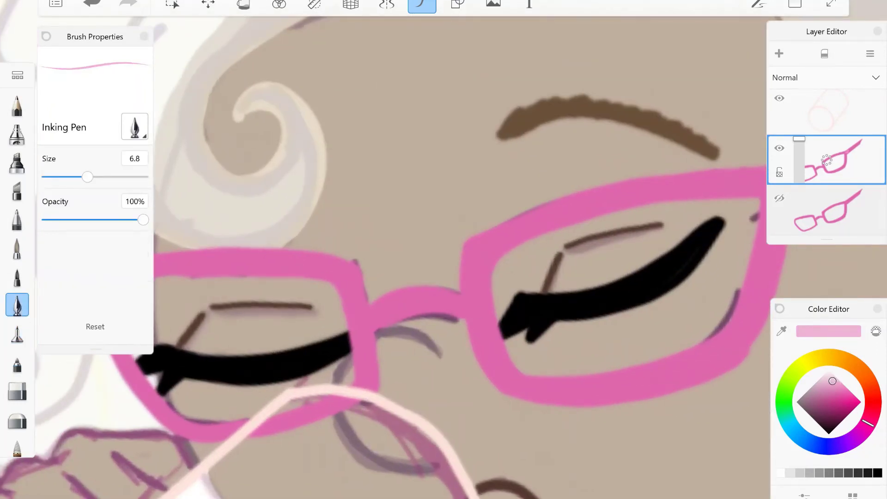
{"action": "scroll", "coordinate": [444, 250], "scroll_direction": "down", "scroll_amount": 5}
{"action": "scroll", "coordinate": [443, 250], "scroll_direction": "up", "scroll_amount": 5}
{"action": "left_click_drag", "start_coordinate": [318, 178], "coordinate": [231, 434]}
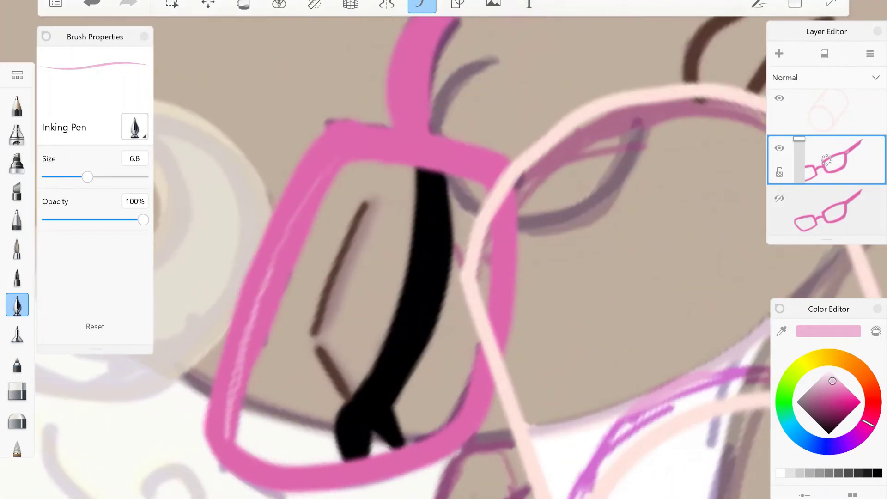
{"action": "key", "text": "ctrl+z"}
{"action": "left_click_drag", "start_coordinate": [87, 177], "coordinate": [112, 177]}
{"action": "mouse_move", "coordinate": [348, 146]}
{"action": "left_mouse_down"}
{"action": "mouse_move", "coordinate": [241, 355]}
{"action": "mouse_move", "coordinate": [231, 457]}
{"action": "left_mouse_up"}
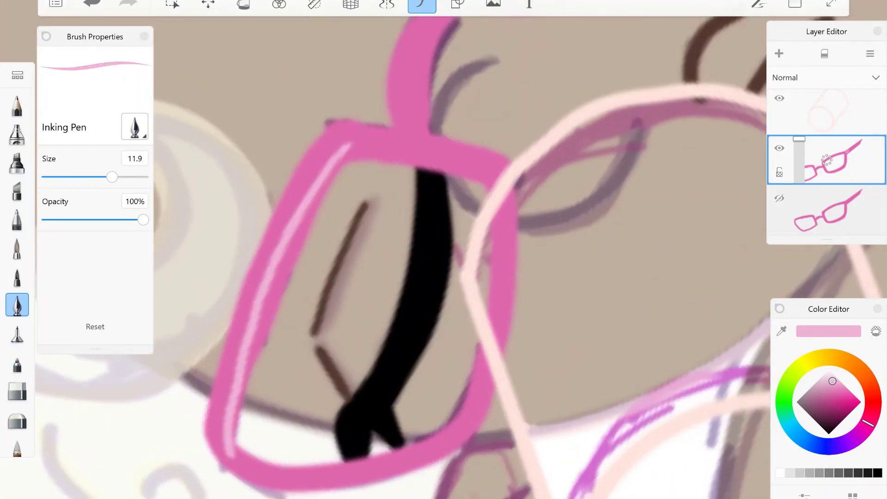
{"action": "mouse_move", "coordinate": [504, 203]}
{"action": "left_mouse_down"}
{"action": "mouse_move", "coordinate": [483, 363]}
{"action": "mouse_move", "coordinate": [434, 453]}
{"action": "left_mouse_up"}
Draw matching pale pink highlights along the upper and lower frame of the lens nearer the ear.
{"action": "scroll", "coordinate": [444, 250], "scroll_direction": "down", "scroll_amount": 3}
{"action": "scroll", "coordinate": [444, 249], "scroll_direction": "up", "scroll_amount": 5}
{"action": "mouse_move", "coordinate": [277, 411]}
{"action": "left_mouse_down"}
{"action": "mouse_move", "coordinate": [296, 266]}
{"action": "mouse_move", "coordinate": [377, 109]}
{"action": "mouse_move", "coordinate": [340, 159]}
{"action": "mouse_move", "coordinate": [273, 427]}
{"action": "left_mouse_up"}
{"action": "key", "text": "ctrl+z"}
{"action": "key", "text": "ctrl+z"}
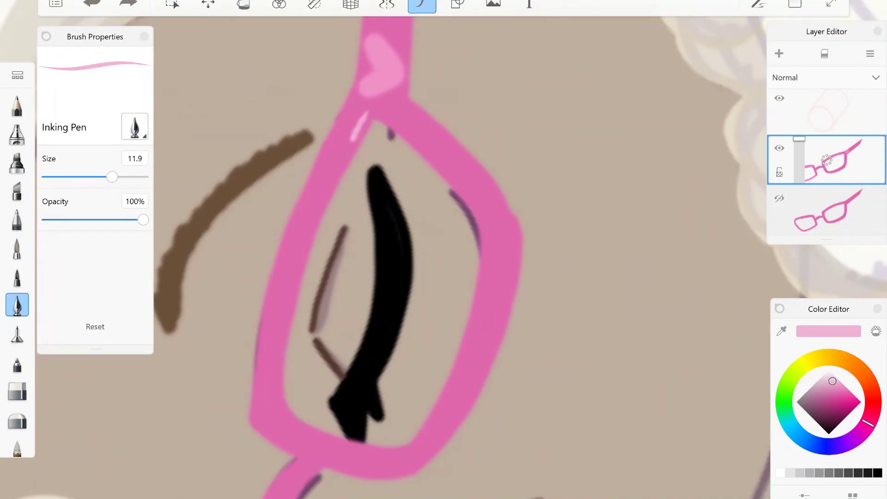
{"action": "mouse_move", "coordinate": [353, 139]}
{"action": "left_mouse_down"}
{"action": "mouse_move", "coordinate": [271, 389]}
{"action": "mouse_move", "coordinate": [273, 430]}
{"action": "left_mouse_up"}
{"action": "mouse_move", "coordinate": [488, 217]}
{"action": "left_mouse_down"}
{"action": "mouse_move", "coordinate": [462, 365]}
{"action": "mouse_move", "coordinate": [392, 462]}
{"action": "left_mouse_up"}
{"action": "scroll", "coordinate": [444, 250], "scroll_direction": "up", "scroll_amount": 2}
{"action": "scroll", "coordinate": [444, 249], "scroll_direction": "down", "scroll_amount": 5}
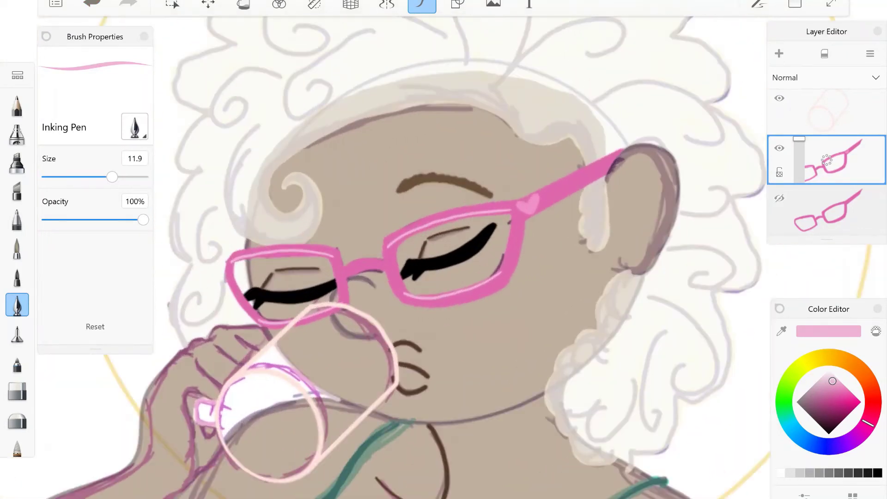
{"action": "scroll", "coordinate": [443, 249], "scroll_direction": "up", "scroll_amount": 5}
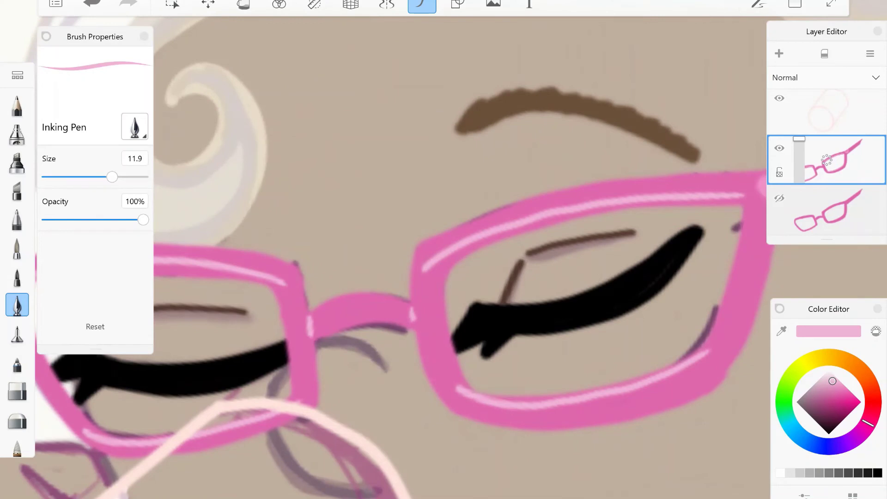
Show the original glasses layer beneath the highlighted copy, make it active and pick a very pale pink.
{"action": "scroll", "coordinate": [444, 249], "scroll_direction": "down", "scroll_amount": 5}
{"action": "scroll", "coordinate": [827, 162], "scroll_direction": "down", "scroll_amount": 1}
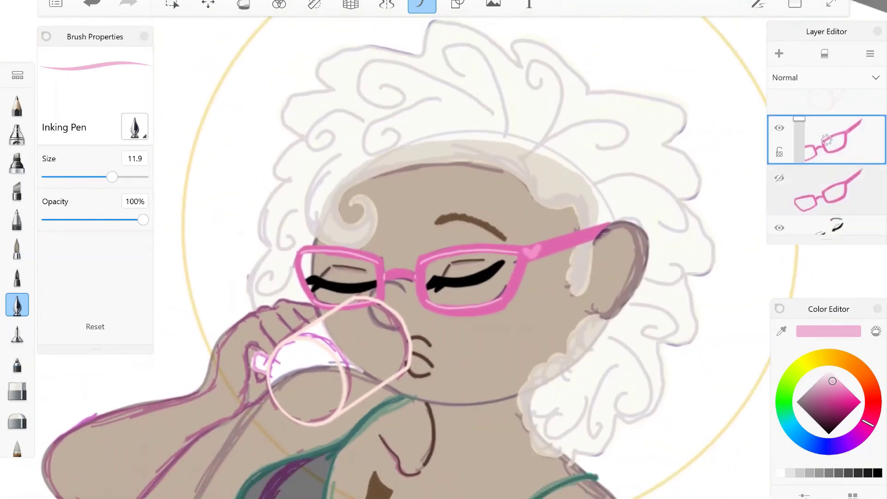
{"action": "scroll", "coordinate": [443, 249], "scroll_direction": "up", "scroll_amount": 2}
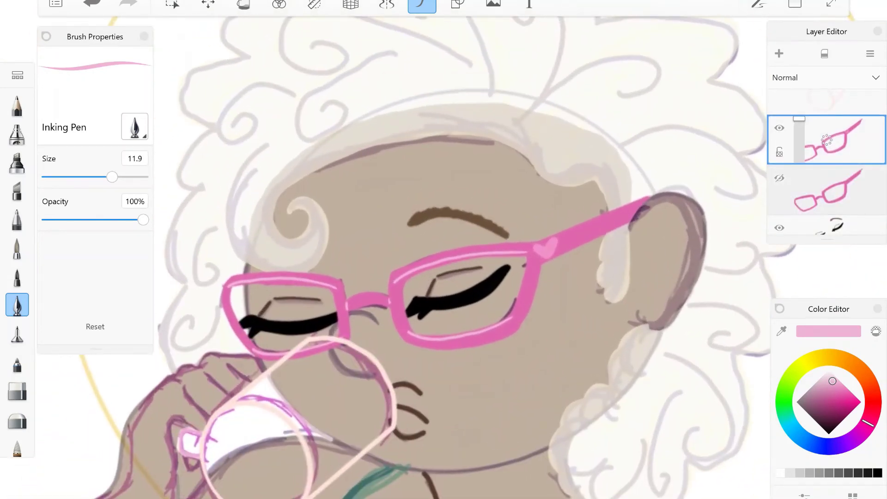
{"action": "left_click_drag", "start_coordinate": [827, 138], "coordinate": [827, 190]}
{"action": "left_click_drag", "start_coordinate": [832, 381], "coordinate": [830, 376]}
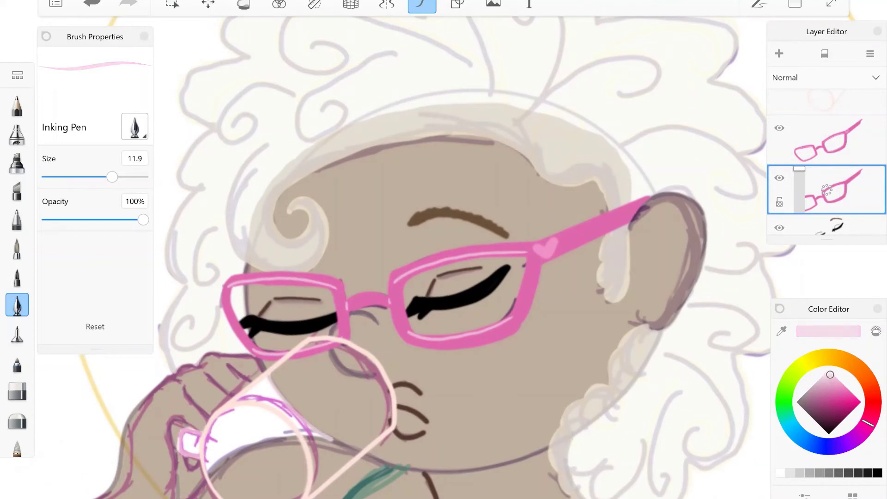
Fill both lenses with very pale pink and lower that layer's opacity so the closed eyes show through.
{"action": "left_click", "coordinate": [243, 5]}
{"action": "left_click", "coordinate": [282, 307]}
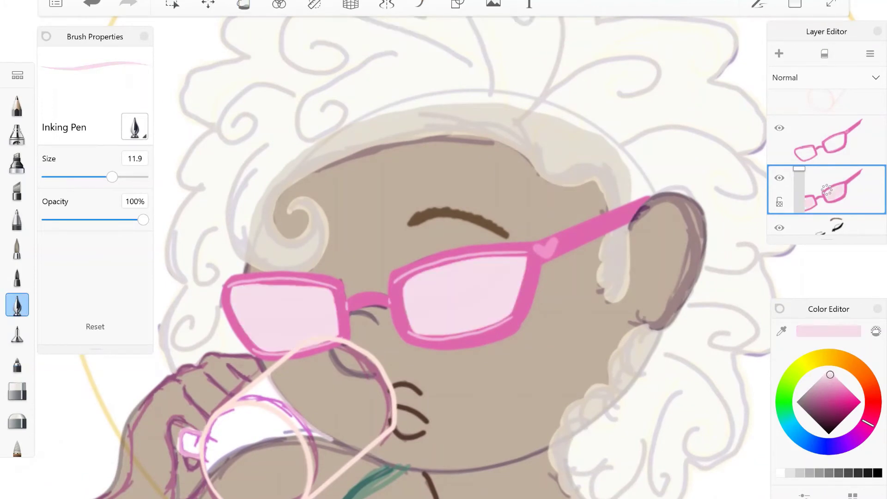
{"action": "left_click_drag", "start_coordinate": [799, 169], "coordinate": [799, 183]}
On a new layer, paint a wide straight near-white glare streak diagonally across each lens with the Paintbrush at size 8.0.
{"action": "left_click_drag", "start_coordinate": [831, 371], "coordinate": [831, 371]}
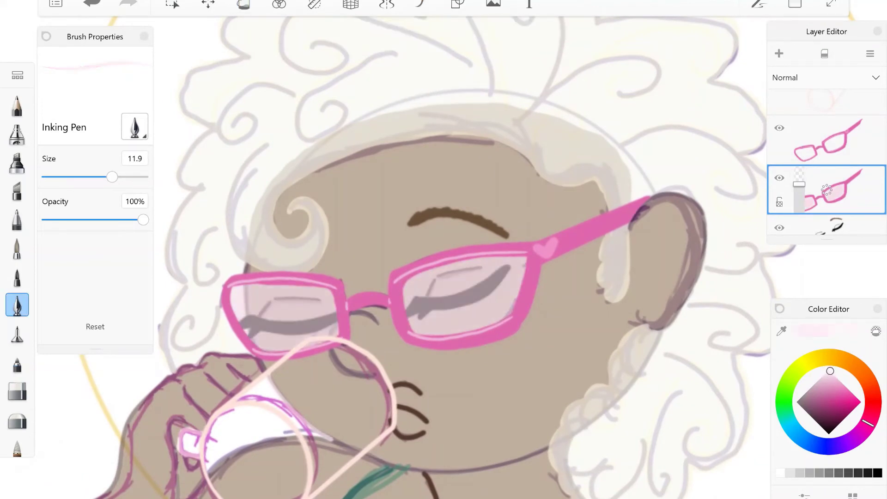
{"action": "left_click", "coordinate": [17, 248]}
{"action": "left_click", "coordinate": [779, 53]}
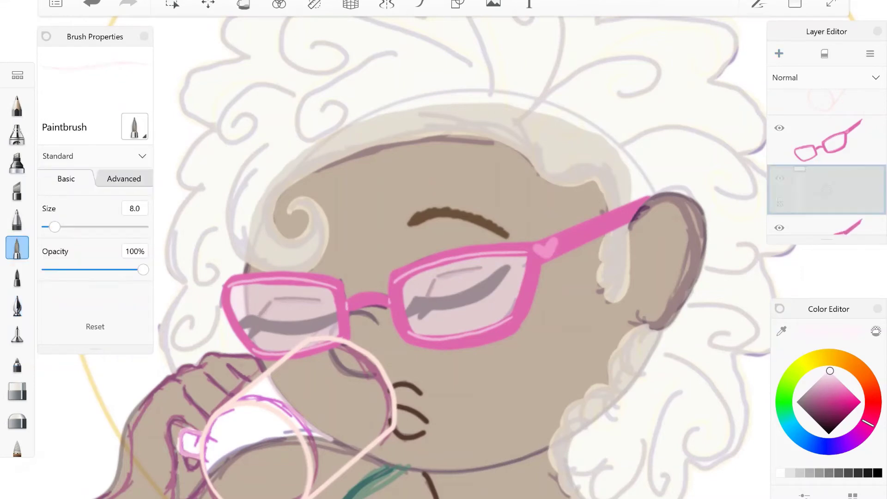
{"action": "left_click_drag", "start_coordinate": [508, 256], "coordinate": [467, 330]}
{"action": "key", "text": "ctrl+z"}
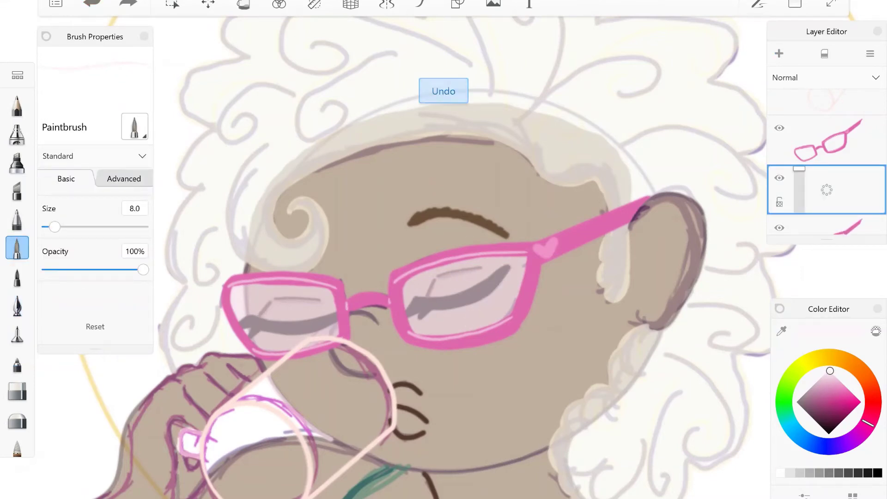
{"action": "left_click", "coordinate": [457, 5]}
{"action": "left_click_drag", "start_coordinate": [508, 257], "coordinate": [466, 331]}
{"action": "mouse_move", "coordinate": [331, 291]}
{"action": "left_mouse_down"}
{"action": "mouse_move", "coordinate": [302, 350]}
{"action": "mouse_move", "coordinate": [266, 349]}
{"action": "left_mouse_up"}
Add a thin straight glare line beside the wide streak on each lens with the Felt Pen copy at size 3.0.
{"action": "left_click", "coordinate": [17, 333]}
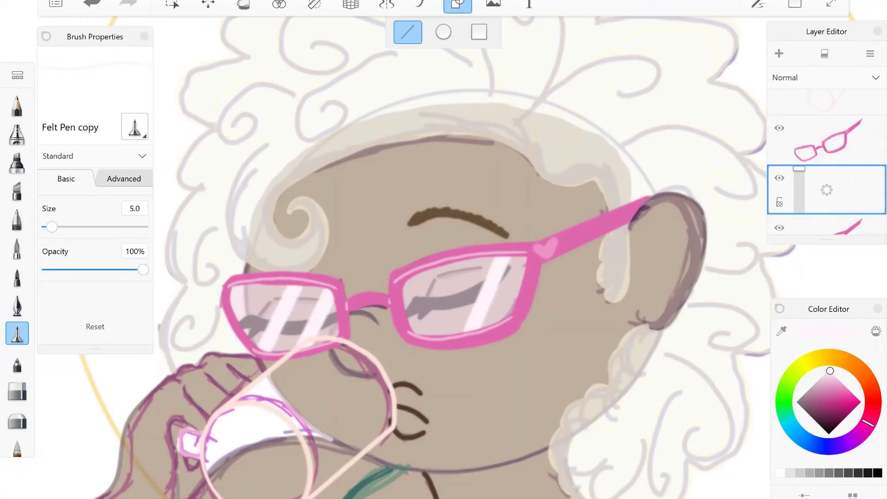
{"action": "left_click_drag", "start_coordinate": [310, 284], "coordinate": [273, 352]}
{"action": "key", "text": "ctrl+z"}
{"action": "left_click_drag", "start_coordinate": [51, 227], "coordinate": [49, 227]}
{"action": "left_click_drag", "start_coordinate": [309, 284], "coordinate": [277, 352]}
{"action": "left_click_drag", "start_coordinate": [482, 258], "coordinate": [447, 336]}
{"action": "left_click", "coordinate": [458, 5]}
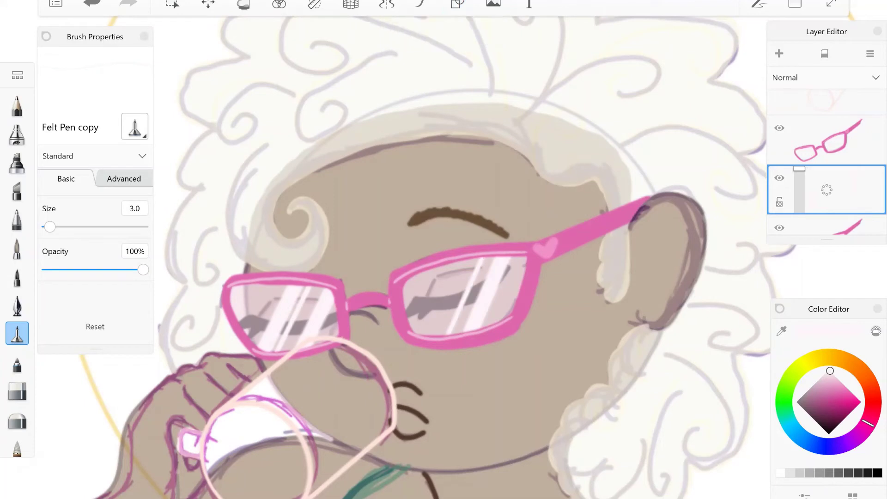
Lower the opacity of the glare layer slightly and merge the glasses layers.
{"action": "scroll", "coordinate": [444, 249], "scroll_direction": "down", "scroll_amount": 3}
{"action": "mouse_move", "coordinate": [798, 169]}
{"action": "left_mouse_down"}
{"action": "mouse_move", "coordinate": [799, 196]}
{"action": "mouse_move", "coordinate": [799, 178]}
{"action": "left_mouse_up"}
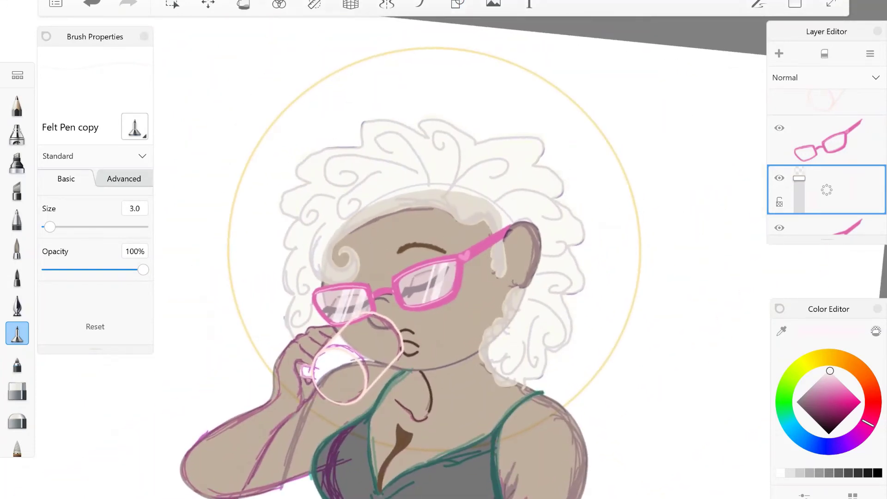
{"action": "scroll", "coordinate": [443, 249], "scroll_direction": "down", "scroll_amount": 2}
{"action": "key", "text": "ctrl+e"}
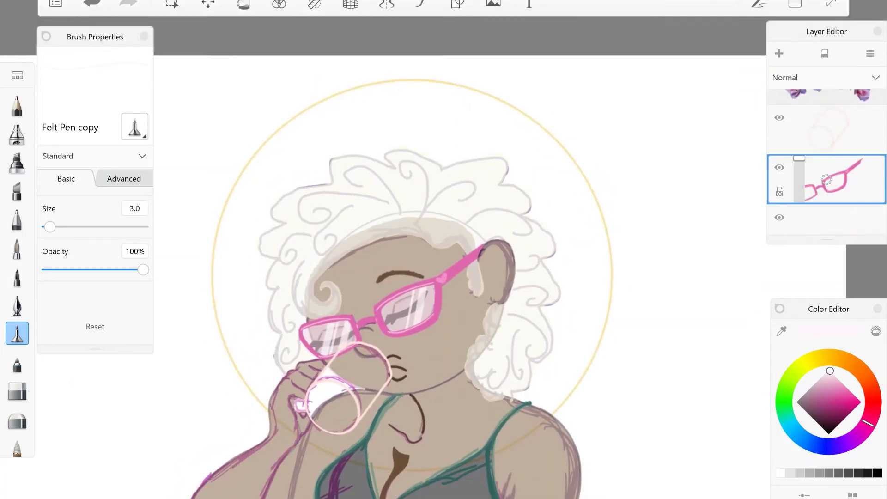
Outline a heart on the mug's round base on a new layer in light lavender and fill it.
{"action": "left_click", "coordinate": [827, 179]}
{"action": "left_click", "coordinate": [823, 145]}
{"action": "scroll", "coordinate": [443, 249], "scroll_direction": "up", "scroll_amount": 5}
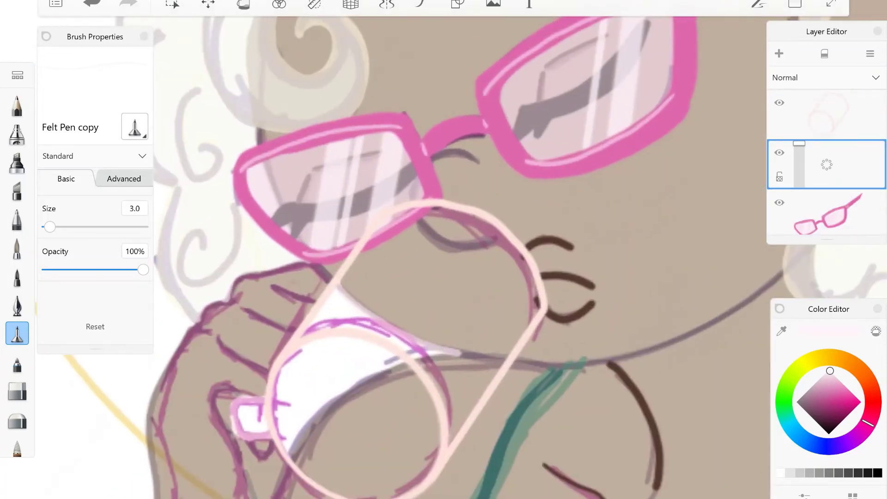
{"action": "scroll", "coordinate": [444, 249], "scroll_direction": "down", "scroll_amount": 3}
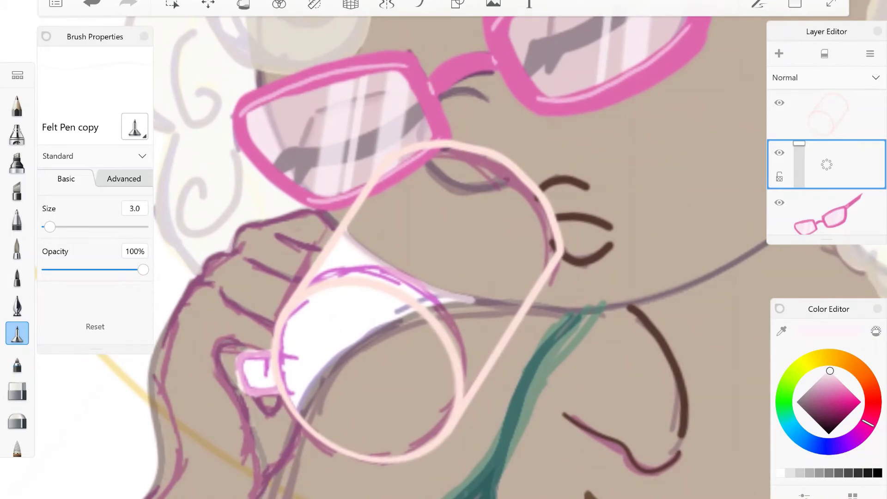
{"action": "left_click_drag", "start_coordinate": [868, 424], "coordinate": [843, 445]}
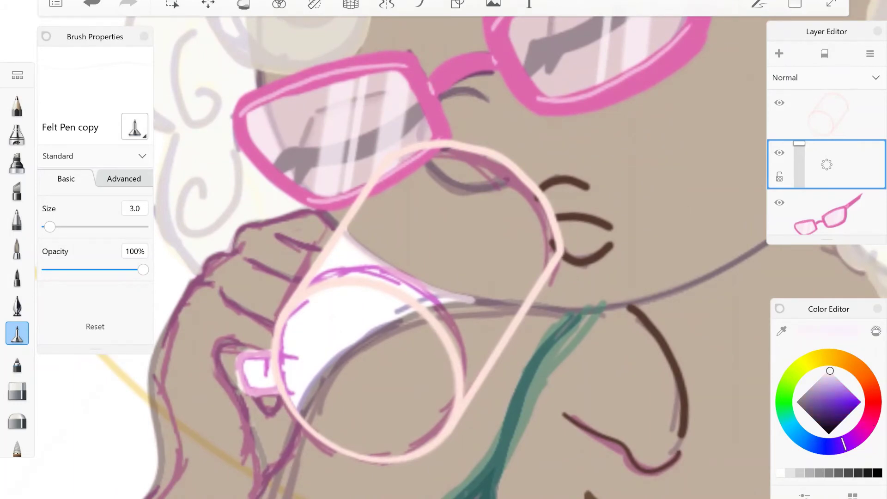
{"action": "left_click_drag", "start_coordinate": [830, 371], "coordinate": [826, 379]}
{"action": "mouse_move", "coordinate": [363, 422]}
{"action": "left_mouse_down"}
{"action": "mouse_move", "coordinate": [298, 360]}
{"action": "mouse_move", "coordinate": [401, 332]}
{"action": "mouse_move", "coordinate": [365, 423]}
{"action": "left_mouse_up"}
{"action": "left_click", "coordinate": [243, 4]}
{"action": "left_click", "coordinate": [358, 377]}
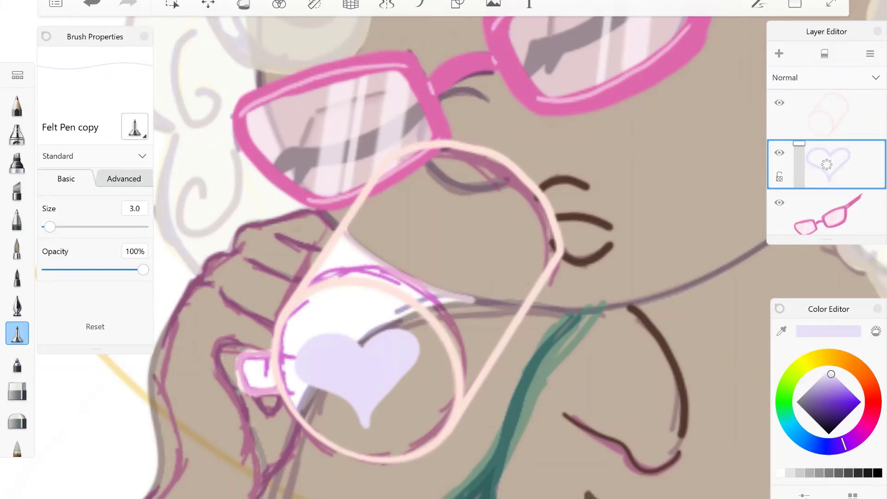
Distort the lavender heart so that it is smaller and tilted to follow the perspective of the mug's base.
{"action": "left_click", "coordinate": [208, 4]}
{"action": "left_click_drag", "start_coordinate": [298, 437], "coordinate": [311, 421]}
{"action": "left_click_drag", "start_coordinate": [428, 428], "coordinate": [420, 426]}
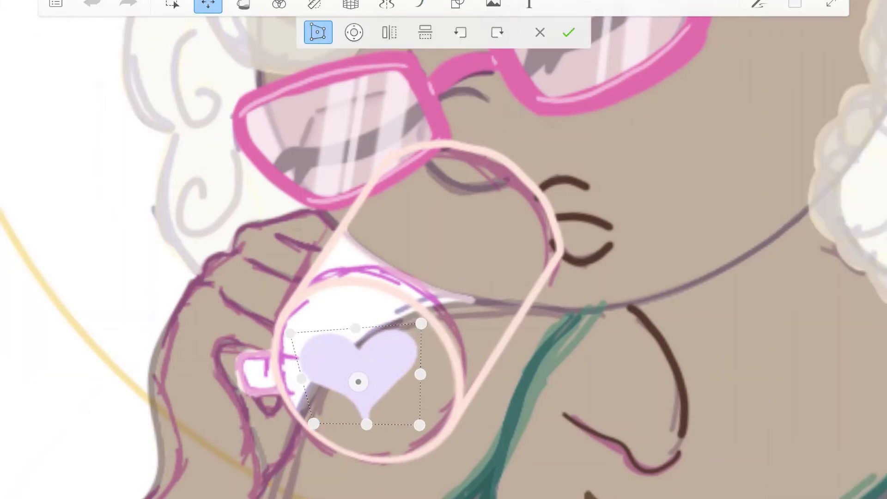
{"action": "left_click_drag", "start_coordinate": [289, 333], "coordinate": [295, 323]}
{"action": "left_click_drag", "start_coordinate": [421, 323], "coordinate": [429, 336]}
{"action": "left_click_drag", "start_coordinate": [311, 422], "coordinate": [319, 417]}
{"action": "left_click_drag", "start_coordinate": [429, 335], "coordinate": [412, 340]}
{"action": "left_click", "coordinate": [569, 32]}
On a new layer beneath the heart, paint pale pink over the mug's body and base with the Paintbrush at size 8.0.
{"action": "left_click", "coordinate": [832, 210]}
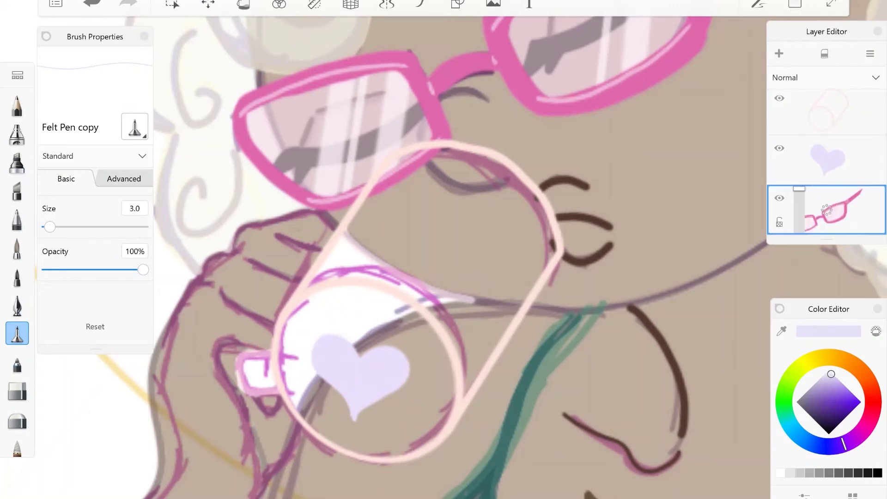
{"action": "left_click", "coordinate": [779, 53]}
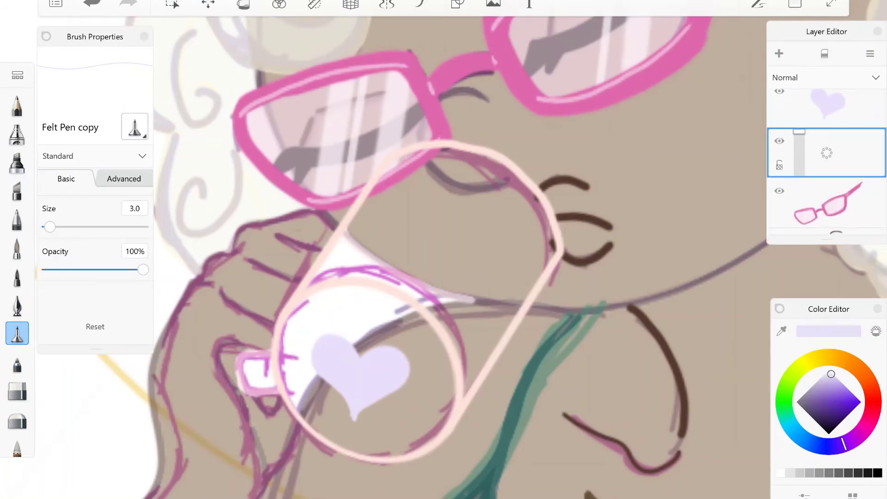
{"action": "left_click", "coordinate": [872, 408]}
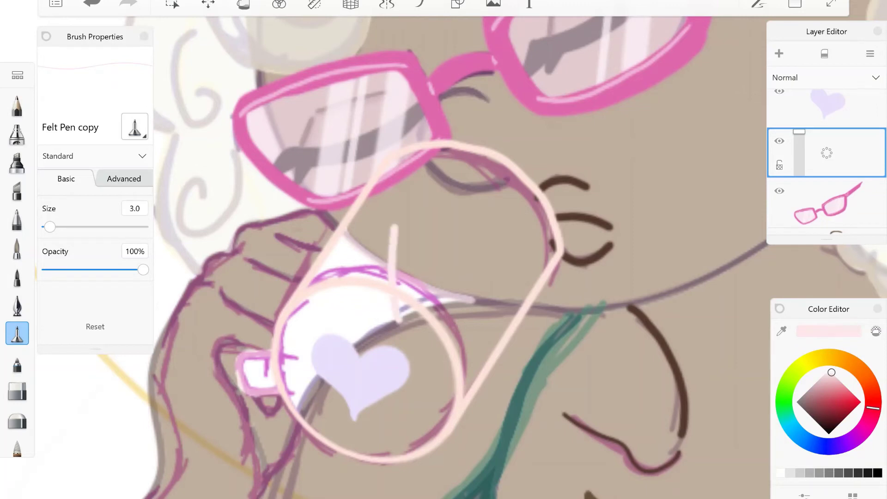
{"action": "scroll", "coordinate": [827, 162], "scroll_direction": "up", "scroll_amount": 1}
{"action": "left_click", "coordinate": [17, 248]}
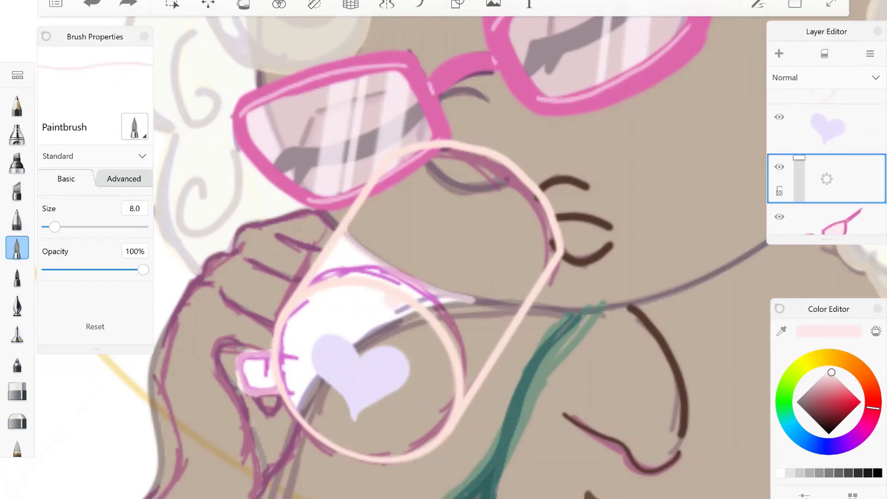
{"action": "left_click_drag", "start_coordinate": [513, 213], "coordinate": [485, 338]}
{"action": "left_click_drag", "start_coordinate": [379, 194], "coordinate": [356, 277]}
{"action": "left_click_drag", "start_coordinate": [319, 301], "coordinate": [315, 416]}
{"action": "left_click_drag", "start_coordinate": [402, 300], "coordinate": [407, 435]}
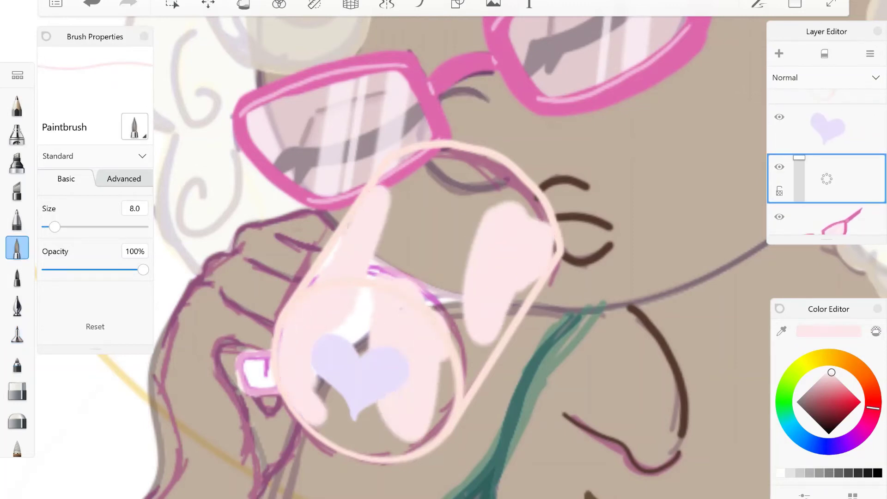
{"action": "left_click_drag", "start_coordinate": [444, 323], "coordinate": [434, 439]}
{"action": "left_click_drag", "start_coordinate": [356, 420], "coordinate": [397, 444]}
{"action": "left_click_drag", "start_coordinate": [323, 393], "coordinate": [402, 446]}
{"action": "left_click_drag", "start_coordinate": [466, 157], "coordinate": [393, 310]}
{"action": "left_click_drag", "start_coordinate": [383, 153], "coordinate": [508, 264]}
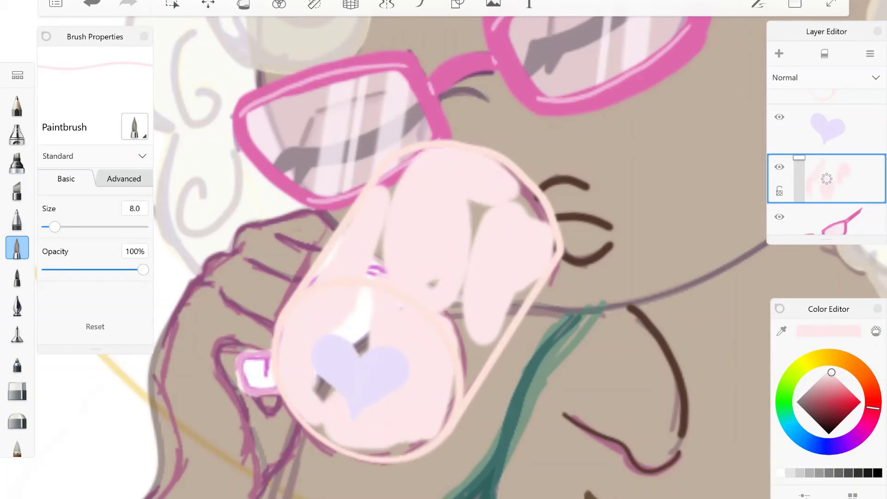
{"action": "left_click_drag", "start_coordinate": [448, 152], "coordinate": [532, 208]}
{"action": "left_click_drag", "start_coordinate": [379, 227], "coordinate": [381, 267]}
Paint pale yellow patches over the mug's body, edges and base, covering the remaining gaps.
{"action": "left_click", "coordinate": [835, 357]}
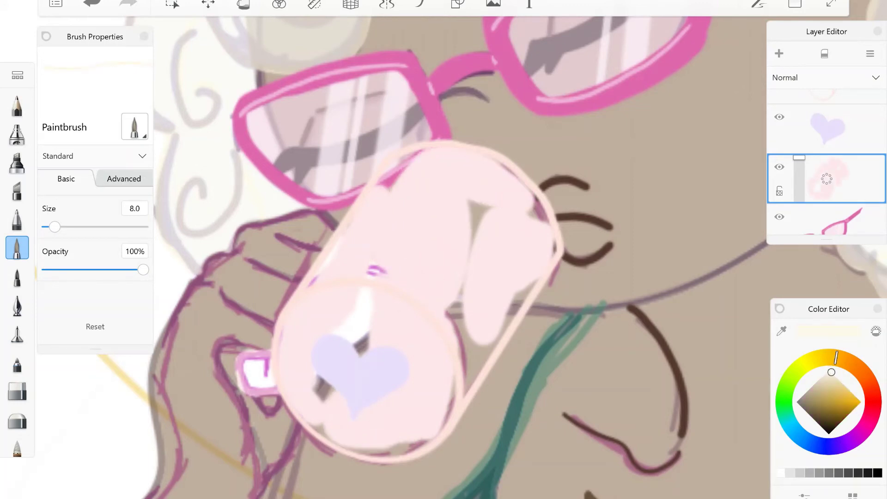
{"action": "left_click_drag", "start_coordinate": [482, 204], "coordinate": [450, 374]}
{"action": "left_click_drag", "start_coordinate": [526, 277], "coordinate": [462, 398]}
{"action": "left_click_drag", "start_coordinate": [369, 245], "coordinate": [360, 351]}
{"action": "left_click_drag", "start_coordinate": [333, 300], "coordinate": [319, 434]}
{"action": "left_click_drag", "start_coordinate": [319, 277], "coordinate": [337, 439]}
{"action": "left_click_drag", "start_coordinate": [407, 157], "coordinate": [342, 272]}
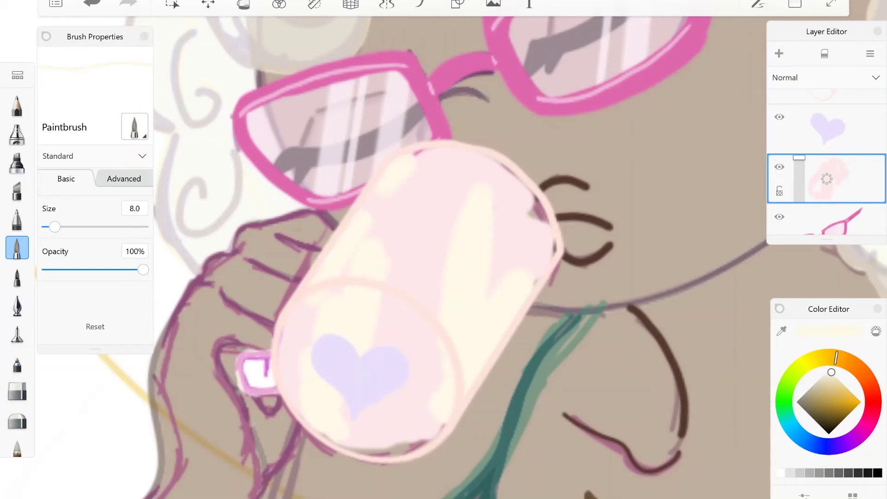
{"action": "left_click_drag", "start_coordinate": [434, 150], "coordinate": [415, 172]}
{"action": "left_click_drag", "start_coordinate": [536, 194], "coordinate": [493, 245]}
Paint pale peach along the lower rim of the mug's base and fill in the handle.
{"action": "left_click_drag", "start_coordinate": [835, 357], "coordinate": [857, 368]}
{"action": "mouse_move", "coordinate": [351, 448]}
{"action": "left_mouse_down"}
{"action": "mouse_move", "coordinate": [393, 455]}
{"action": "mouse_move", "coordinate": [433, 438]}
{"action": "left_mouse_up"}
{"action": "left_click_drag", "start_coordinate": [321, 435], "coordinate": [361, 453]}
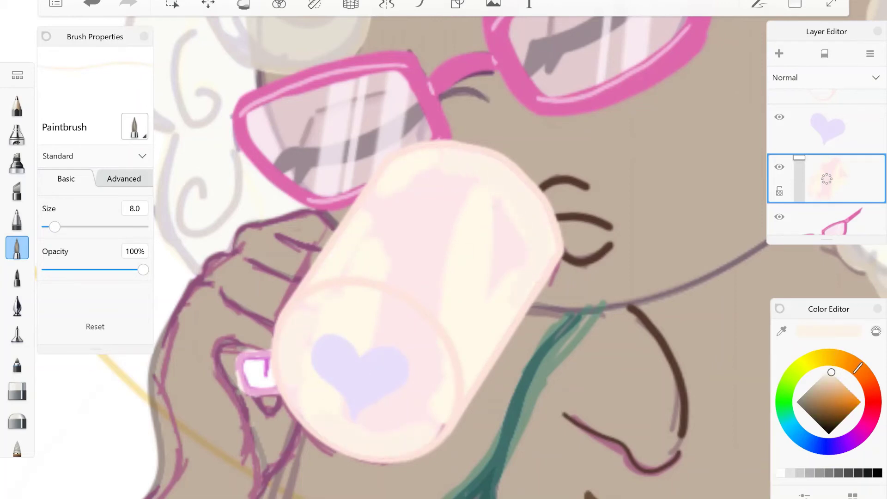
{"action": "left_click_drag", "start_coordinate": [252, 358], "coordinate": [259, 391]}
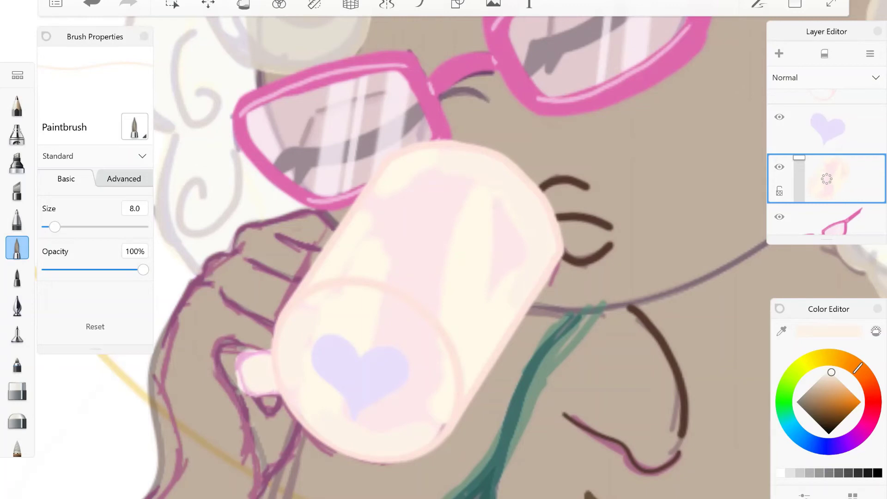
Smudge the mug's pink, yellow and peach patches into a soft blend with the Blending copy brush at size 9.1.
{"action": "scroll", "coordinate": [17, 277], "scroll_direction": "down", "scroll_amount": 3}
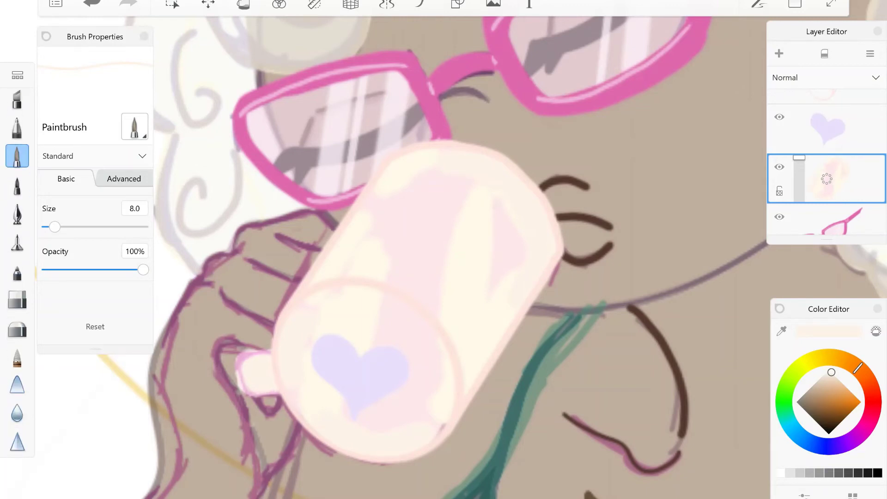
{"action": "left_click", "coordinate": [17, 354]}
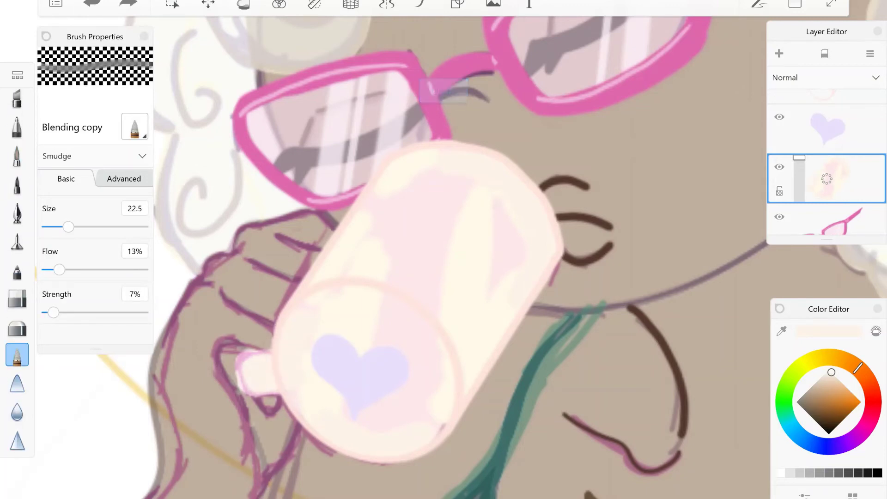
{"action": "left_click_drag", "start_coordinate": [69, 227], "coordinate": [57, 227]}
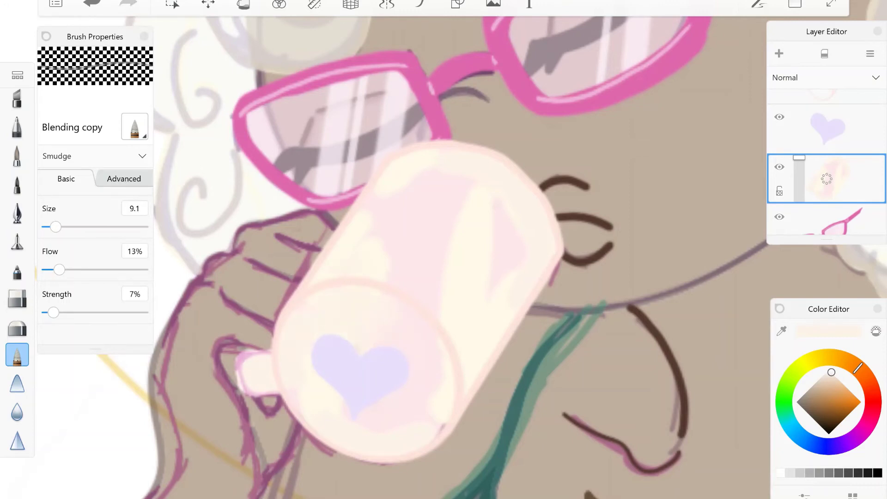
{"action": "left_click_drag", "start_coordinate": [283, 332], "coordinate": [275, 294]}
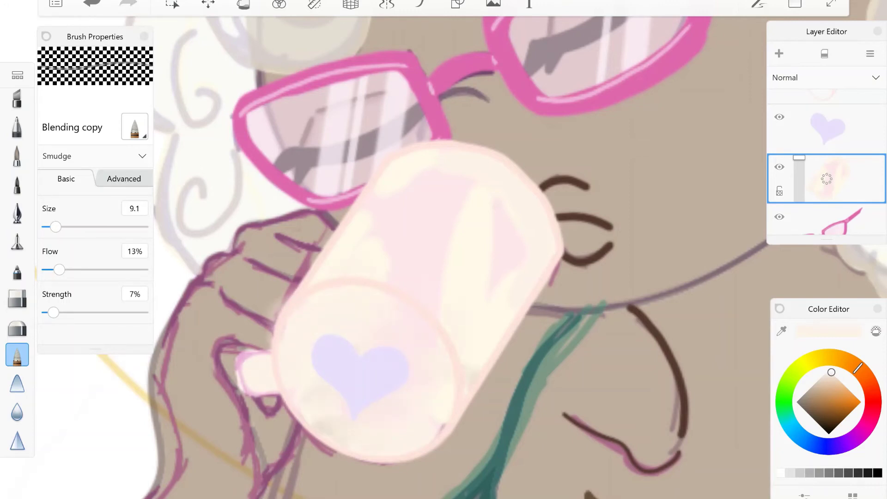
{"action": "left_click_drag", "start_coordinate": [480, 390], "coordinate": [547, 279]}
{"action": "left_click_drag", "start_coordinate": [430, 162], "coordinate": [483, 139]}
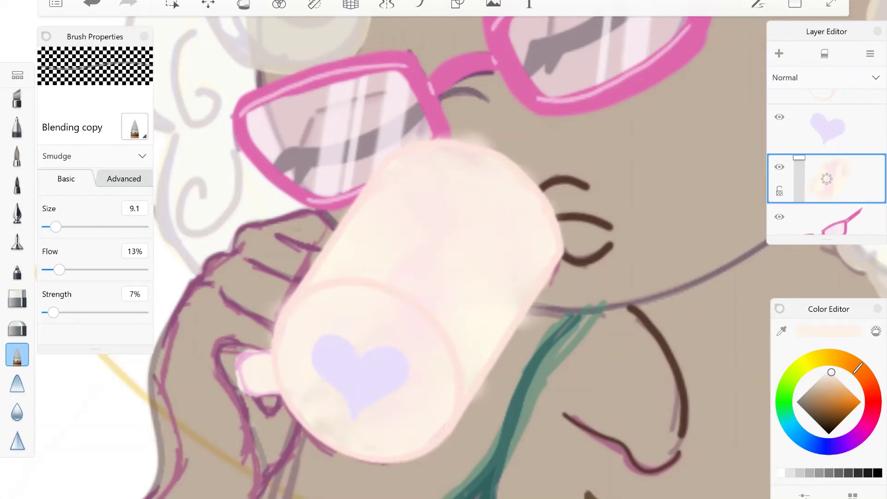
{"action": "mouse_move", "coordinate": [520, 331]}
{"action": "left_mouse_down"}
{"action": "mouse_move", "coordinate": [550, 293]}
{"action": "mouse_move", "coordinate": [561, 215]}
{"action": "left_mouse_up"}
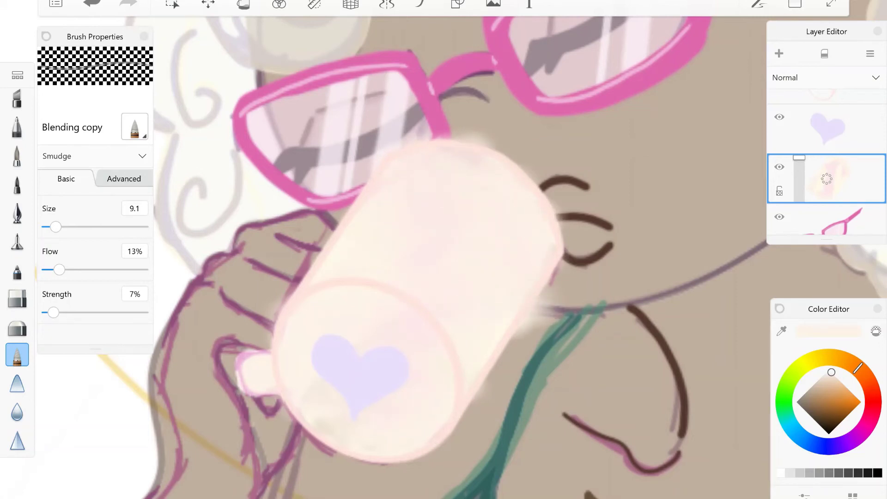
{"action": "mouse_move", "coordinate": [818, 174]}
{"action": "left_mouse_down"}
{"action": "mouse_move", "coordinate": [798, 144]}
{"action": "mouse_move", "coordinate": [823, 217]}
{"action": "left_mouse_up"}
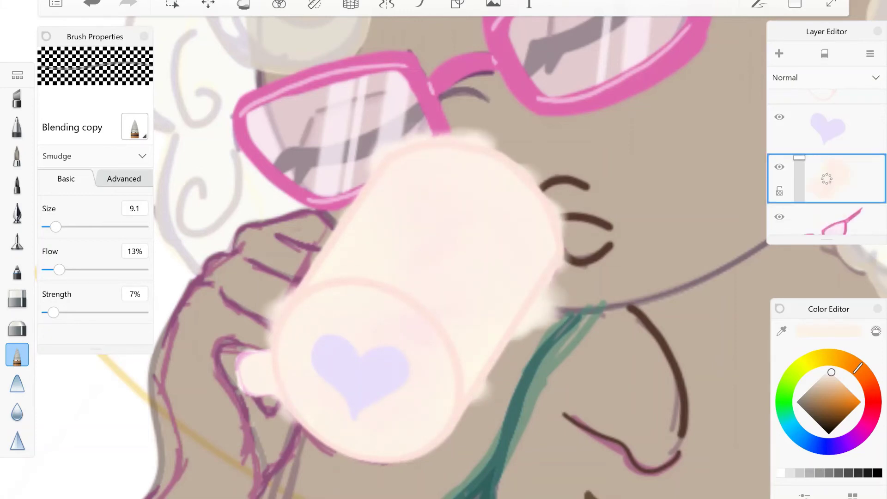
Erase the blended color that spills outside the mug's outline with the Hard Eraser, reduced to size 8.1.
{"action": "scroll", "coordinate": [333, 434], "scroll_direction": "up", "scroll_amount": 2}
{"action": "key", "text": "e"}
{"action": "scroll", "coordinate": [444, 259], "scroll_direction": "down", "scroll_amount": 1}
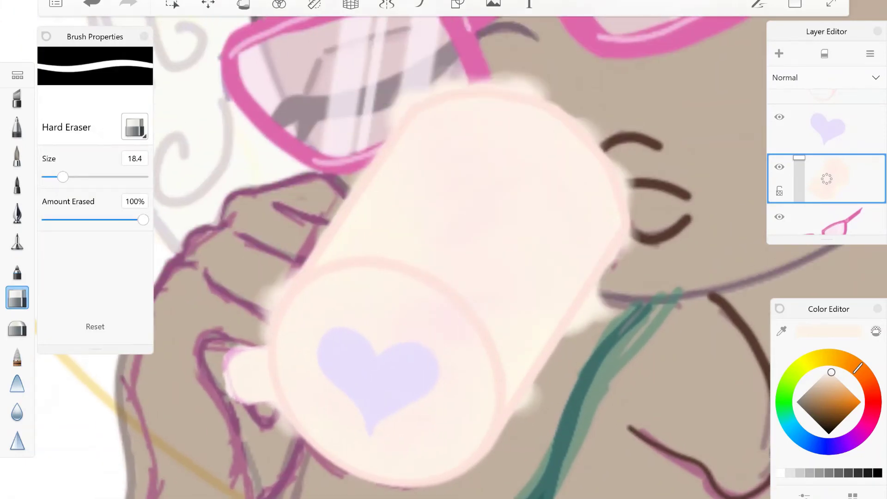
{"action": "left_click_drag", "start_coordinate": [544, 360], "coordinate": [521, 414]}
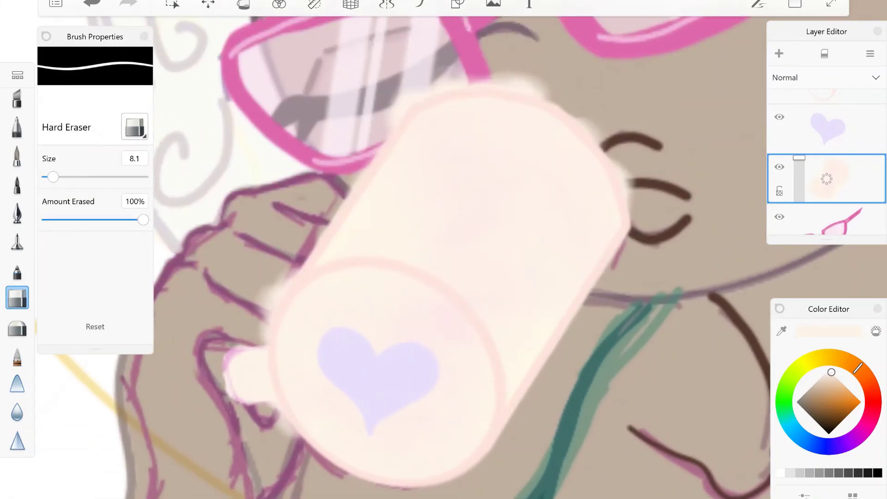
{"action": "mouse_move", "coordinate": [282, 338]}
{"action": "left_mouse_down"}
{"action": "mouse_move", "coordinate": [263, 277]}
{"action": "mouse_move", "coordinate": [399, 99]}
{"action": "mouse_move", "coordinate": [545, 76]}
{"action": "left_mouse_up"}
{"action": "key", "text": "ctrl+z"}
{"action": "mouse_move", "coordinate": [437, 87]}
{"action": "left_mouse_down"}
{"action": "mouse_move", "coordinate": [541, 74]}
{"action": "mouse_move", "coordinate": [550, 95]}
{"action": "left_mouse_up"}
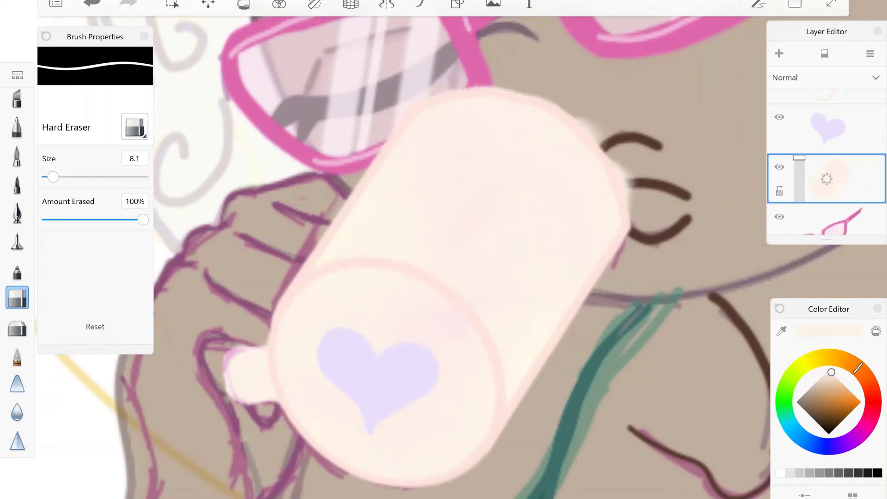
{"action": "key", "text": "ctrl+z"}
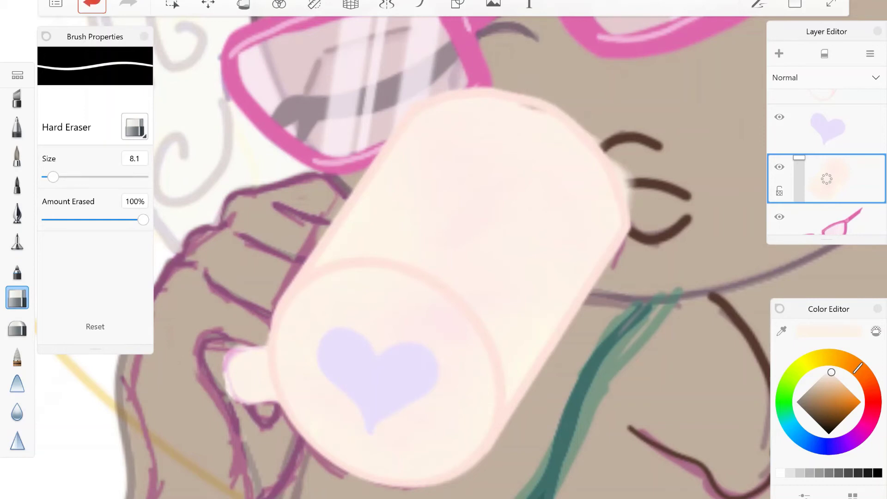
{"action": "left_click_drag", "start_coordinate": [626, 159], "coordinate": [631, 198]}
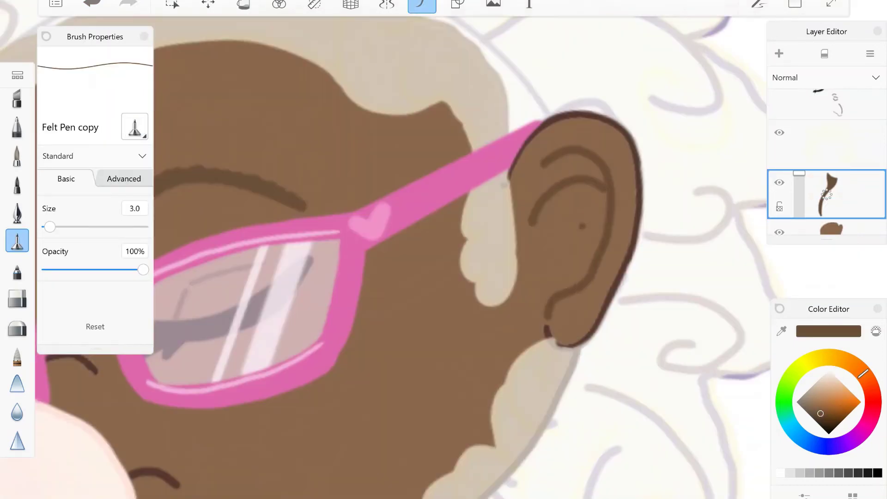
Paint dark brown shadows inside the ear and along the neck line beneath the chin with the Felt Pen copy at size 3.0.
{"action": "left_click_drag", "start_coordinate": [545, 242], "coordinate": [557, 291]}
{"action": "left_click_drag", "start_coordinate": [586, 203], "coordinate": [561, 256]}
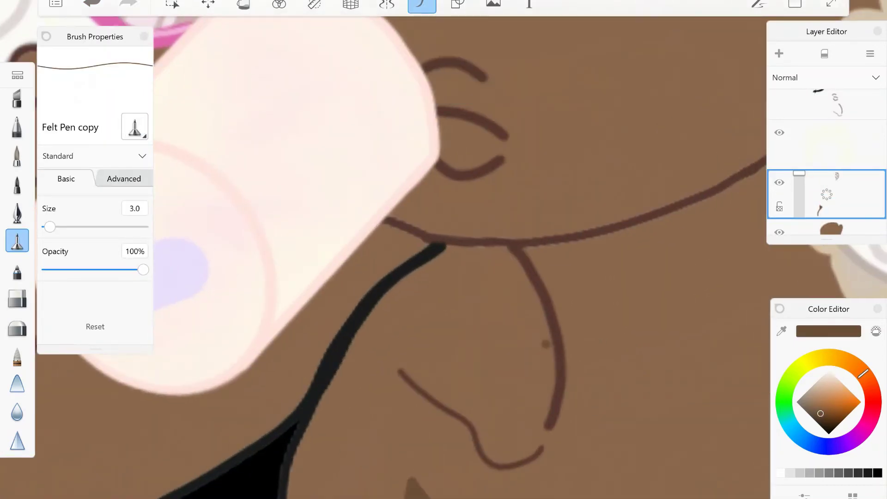
{"action": "mouse_move", "coordinate": [550, 365]}
{"action": "left_mouse_down"}
{"action": "mouse_move", "coordinate": [496, 252]}
{"action": "mouse_move", "coordinate": [434, 270]}
{"action": "left_mouse_up"}
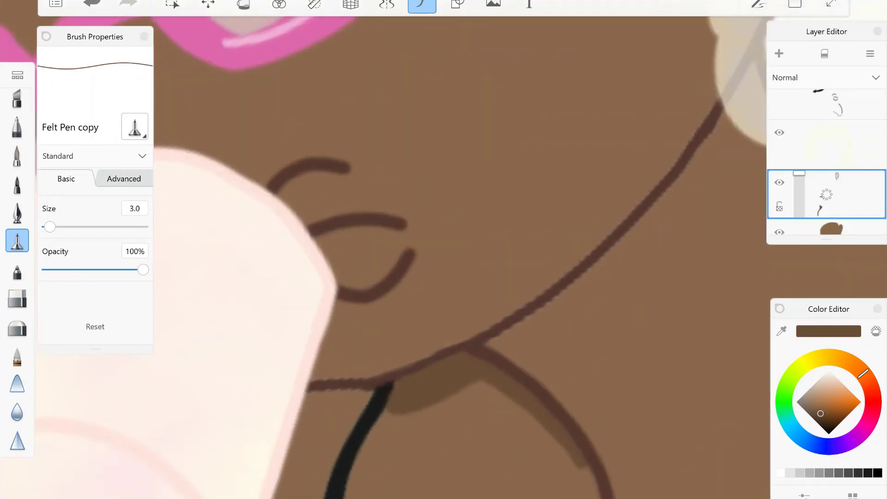
Shade the skin between the mug and the strap, beneath the jawline and under the hair curls in dark brown.
{"action": "mouse_move", "coordinate": [375, 393]}
{"action": "left_mouse_down"}
{"action": "mouse_move", "coordinate": [315, 398]}
{"action": "mouse_move", "coordinate": [287, 462]}
{"action": "left_mouse_up"}
{"action": "left_click_drag", "start_coordinate": [331, 443], "coordinate": [287, 489]}
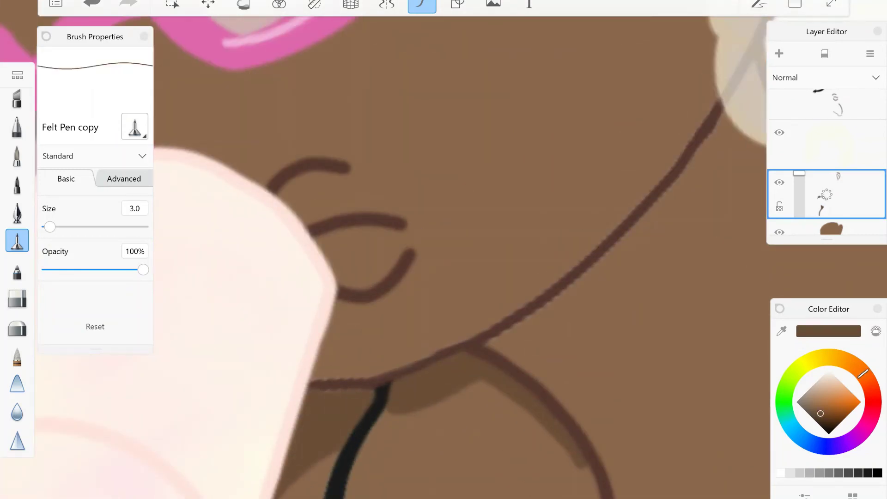
{"action": "left_click_drag", "start_coordinate": [462, 231], "coordinate": [342, 300]}
{"action": "left_click_drag", "start_coordinate": [377, 402], "coordinate": [543, 243]}
{"action": "mouse_move", "coordinate": [536, 273]}
{"action": "left_mouse_down"}
{"action": "mouse_move", "coordinate": [587, 190]}
{"action": "mouse_move", "coordinate": [642, 194]}
{"action": "left_mouse_up"}
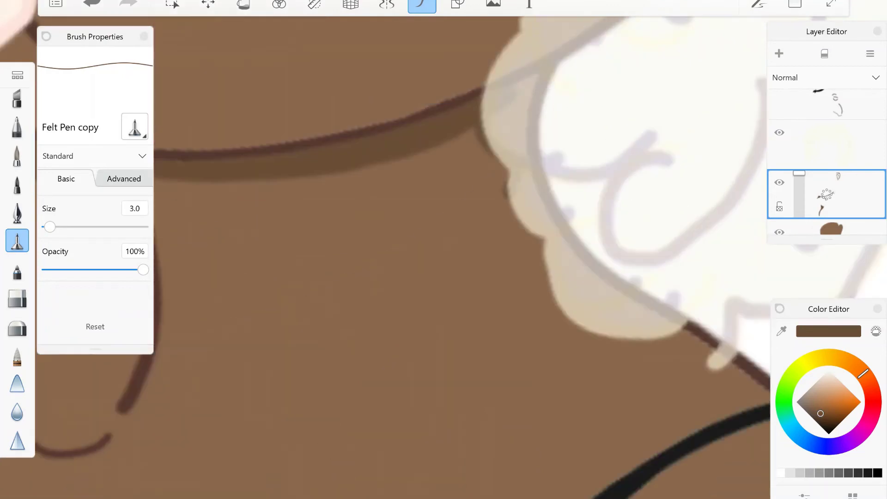
{"action": "mouse_move", "coordinate": [503, 199]}
{"action": "left_mouse_down"}
{"action": "mouse_move", "coordinate": [596, 342]}
{"action": "mouse_move", "coordinate": [698, 360]}
{"action": "left_mouse_up"}
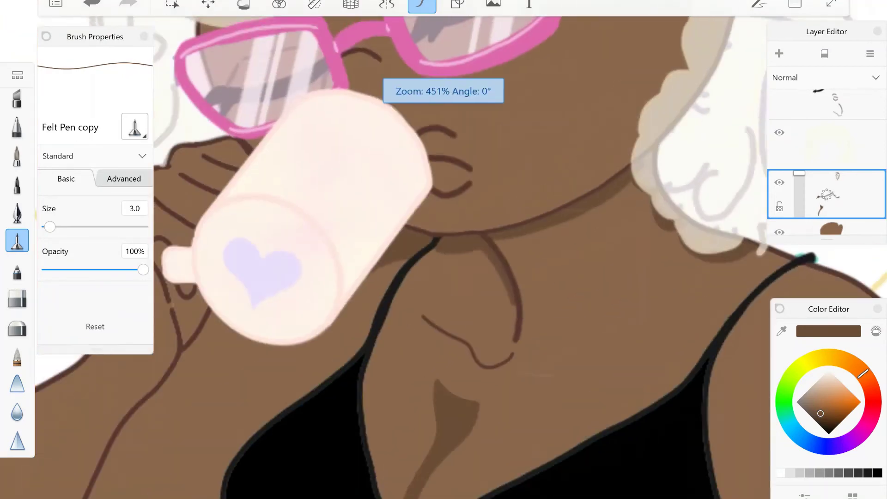
Paint a dark brown shadow beneath the mug and shade the gaps in the hand around its handle.
{"action": "mouse_move", "coordinate": [559, 291]}
{"action": "left_mouse_down"}
{"action": "mouse_move", "coordinate": [497, 354]}
{"action": "mouse_move", "coordinate": [383, 388]}
{"action": "mouse_move", "coordinate": [409, 317]}
{"action": "left_mouse_up"}
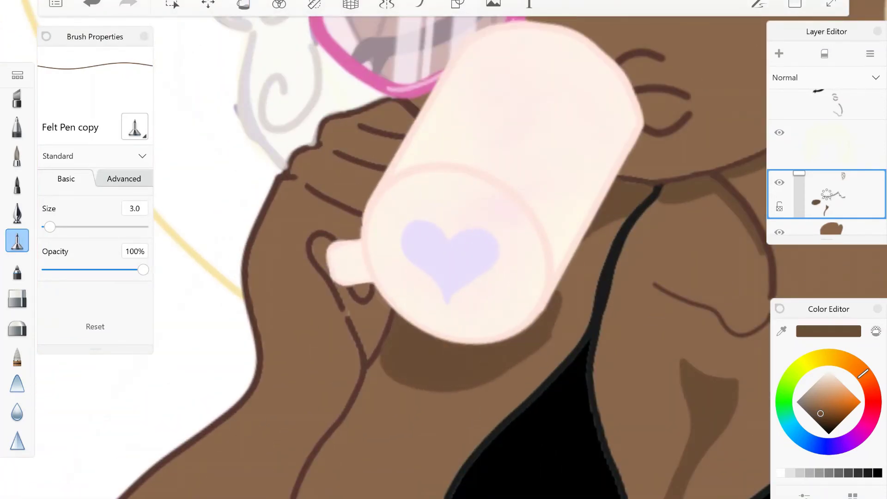
{"action": "scroll", "coordinate": [458, 257], "scroll_direction": "up", "scroll_amount": 3}
{"action": "scroll", "coordinate": [360, 316], "scroll_direction": "up", "scroll_amount": 3}
{"action": "mouse_move", "coordinate": [277, 185]}
{"action": "left_mouse_down"}
{"action": "mouse_move", "coordinate": [300, 277]}
{"action": "mouse_move", "coordinate": [365, 369]}
{"action": "mouse_move", "coordinate": [443, 356]}
{"action": "left_mouse_up"}
{"action": "left_click_drag", "start_coordinate": [430, 319], "coordinate": [369, 406]}
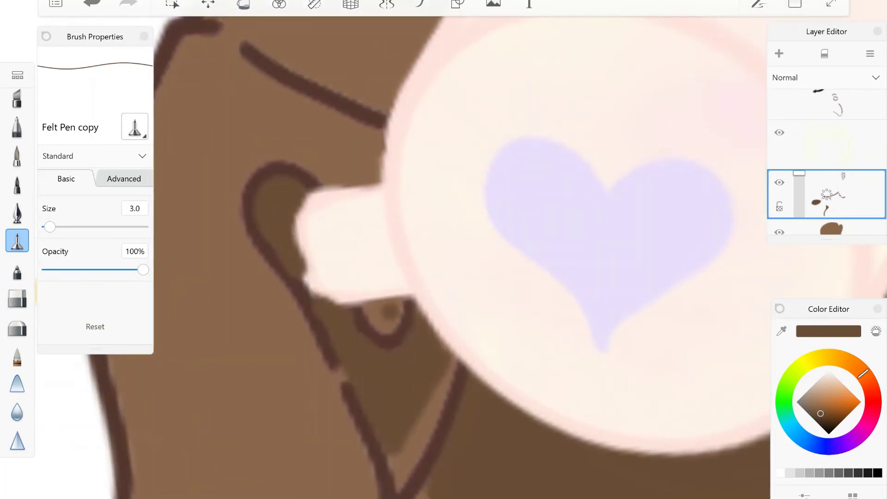
{"action": "scroll", "coordinate": [416, 258], "scroll_direction": "down", "scroll_amount": 3}
{"action": "mouse_move", "coordinate": [361, 295]}
{"action": "left_mouse_down"}
{"action": "mouse_move", "coordinate": [402, 333]}
{"action": "mouse_move", "coordinate": [444, 416]}
{"action": "left_mouse_up"}
{"action": "left_click_drag", "start_coordinate": [437, 379], "coordinate": [450, 448]}
{"action": "left_click", "coordinate": [92, 5]}
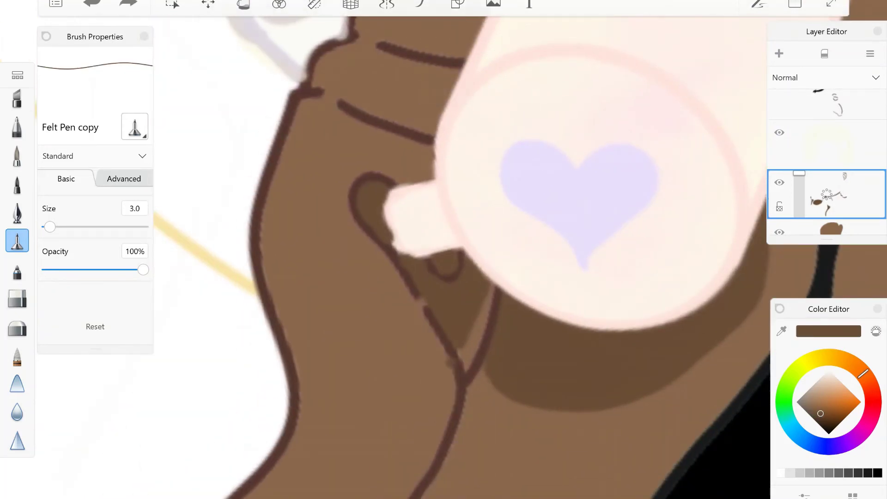
{"action": "left_click", "coordinate": [92, 4]}
Shade along the wrist crease and beside the three finger lines of the hand holding the mug.
{"action": "left_click_drag", "start_coordinate": [441, 349], "coordinate": [432, 453]}
{"action": "left_click_drag", "start_coordinate": [432, 321], "coordinate": [423, 462]}
{"action": "left_click_drag", "start_coordinate": [416, 259], "coordinate": [324, 185]}
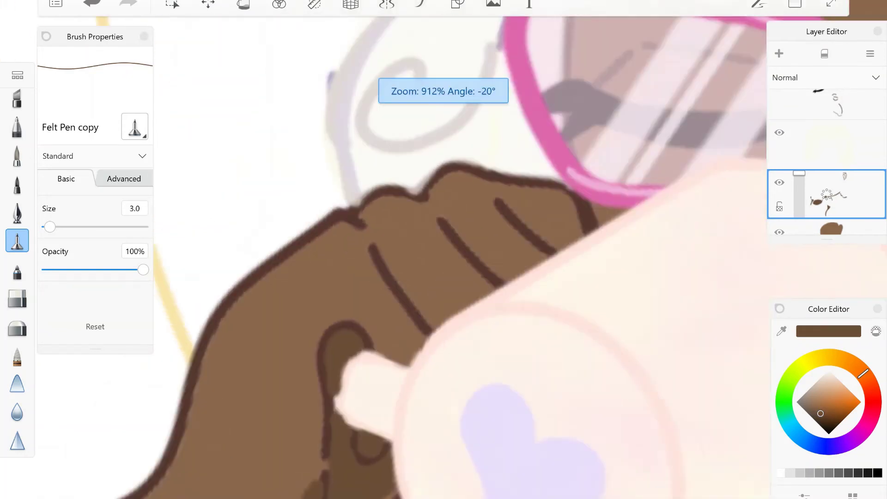
{"action": "left_click_drag", "start_coordinate": [404, 222], "coordinate": [434, 314]}
{"action": "left_click_drag", "start_coordinate": [467, 205], "coordinate": [526, 298]}
{"action": "left_click_drag", "start_coordinate": [536, 204], "coordinate": [593, 273]}
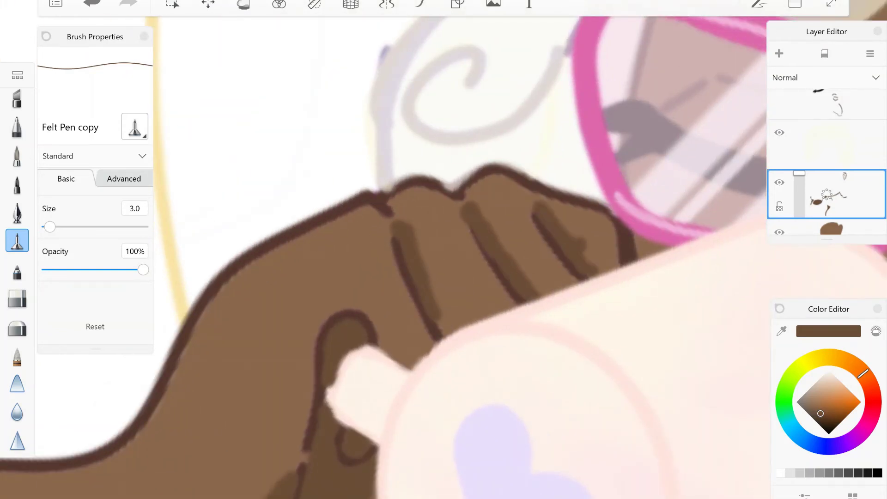
Paint a dark brown shadow beneath the lower lip, extending toward the mug's rim.
{"action": "mouse_move", "coordinate": [416, 231]}
{"action": "left_mouse_down"}
{"action": "mouse_move", "coordinate": [370, 324]}
{"action": "mouse_move", "coordinate": [324, 115]}
{"action": "left_mouse_up"}
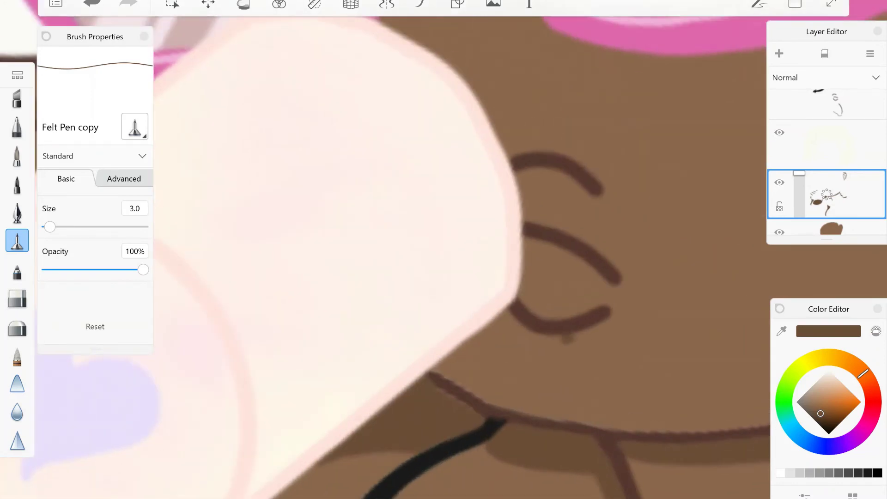
{"action": "left_click_drag", "start_coordinate": [596, 342], "coordinate": [434, 369]}
Outline a tapered shadow along the raised arm's inner crease and fill it with dark brown.
{"action": "mouse_move", "coordinate": [443, 249]}
{"action": "left_mouse_down"}
{"action": "mouse_move", "coordinate": [476, 268]}
{"action": "mouse_move", "coordinate": [596, 88]}
{"action": "left_mouse_up"}
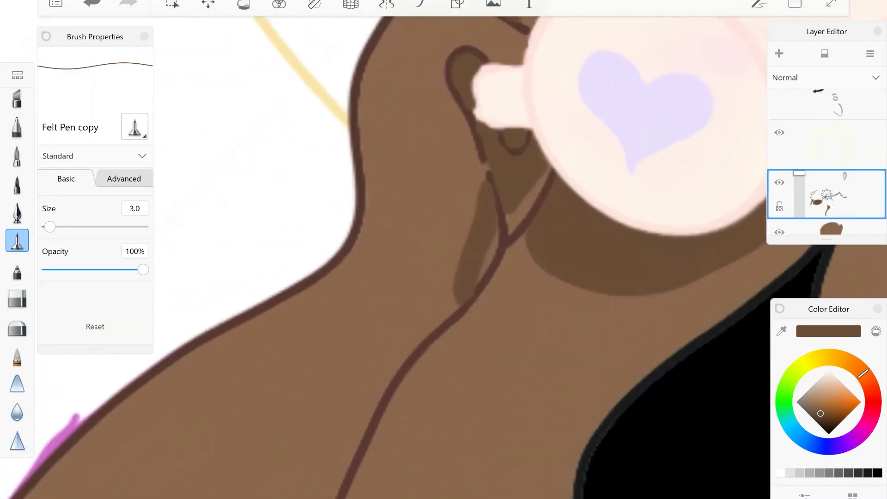
{"action": "mouse_move", "coordinate": [444, 324]}
{"action": "left_mouse_down"}
{"action": "mouse_move", "coordinate": [490, 180]}
{"action": "mouse_move", "coordinate": [351, 480]}
{"action": "left_mouse_up"}
{"action": "left_click", "coordinate": [422, 5]}
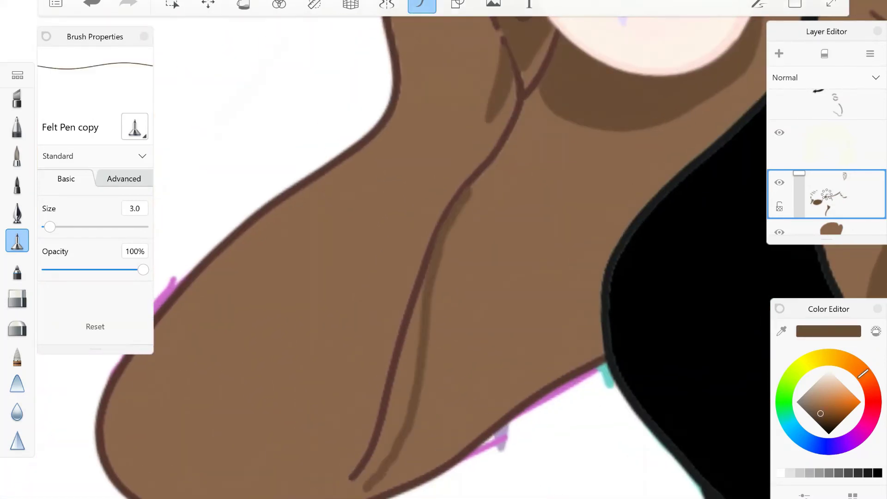
{"action": "left_click_drag", "start_coordinate": [426, 263], "coordinate": [384, 430]}
{"action": "left_click_drag", "start_coordinate": [390, 355], "coordinate": [381, 430]}
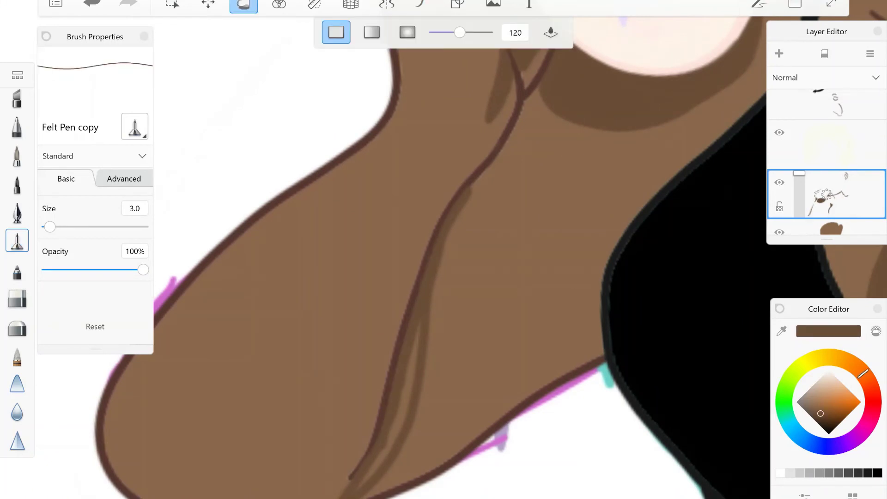
{"action": "left_click_drag", "start_coordinate": [418, 323], "coordinate": [360, 487]}
Shade the raised arm's skin beside the black top at the armpit, trimming the excess with transparent color.
{"action": "left_click_drag", "start_coordinate": [444, 249], "coordinate": [490, 167]}
{"action": "left_click_drag", "start_coordinate": [474, 358], "coordinate": [379, 434]}
{"action": "mouse_move", "coordinate": [444, 249]}
{"action": "left_mouse_down"}
{"action": "mouse_move", "coordinate": [416, 286]}
{"action": "mouse_move", "coordinate": [397, 286]}
{"action": "left_mouse_up"}
{"action": "left_click_drag", "start_coordinate": [384, 277], "coordinate": [356, 388]}
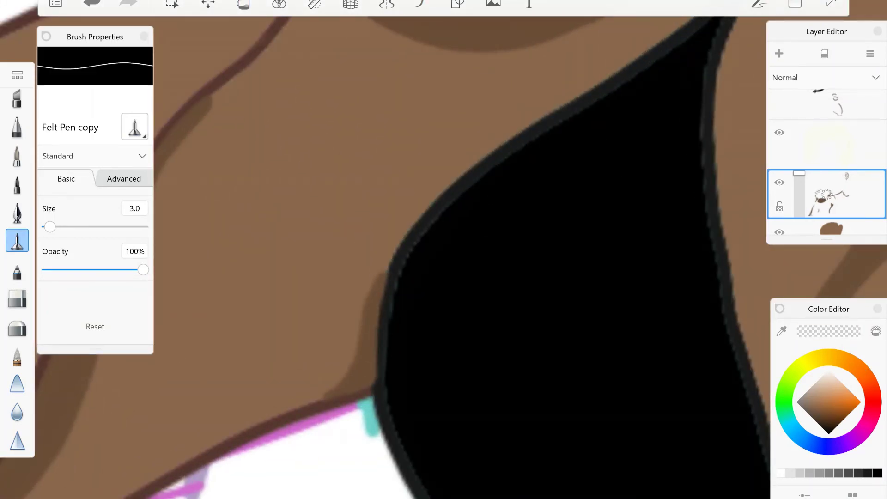
{"action": "left_click", "coordinate": [876, 331]}
Shade around the lowered arm's armpit folds and erase the shading that overlaps the black top.
{"action": "mouse_move", "coordinate": [444, 250]}
{"action": "left_mouse_down"}
{"action": "mouse_move", "coordinate": [416, 277]}
{"action": "mouse_move", "coordinate": [490, 212]}
{"action": "mouse_move", "coordinate": [446, 298]}
{"action": "left_mouse_up"}
{"action": "mouse_move", "coordinate": [496, 308]}
{"action": "left_mouse_down"}
{"action": "mouse_move", "coordinate": [464, 351]}
{"action": "mouse_move", "coordinate": [478, 340]}
{"action": "left_mouse_up"}
{"action": "left_click_drag", "start_coordinate": [473, 372], "coordinate": [451, 444]}
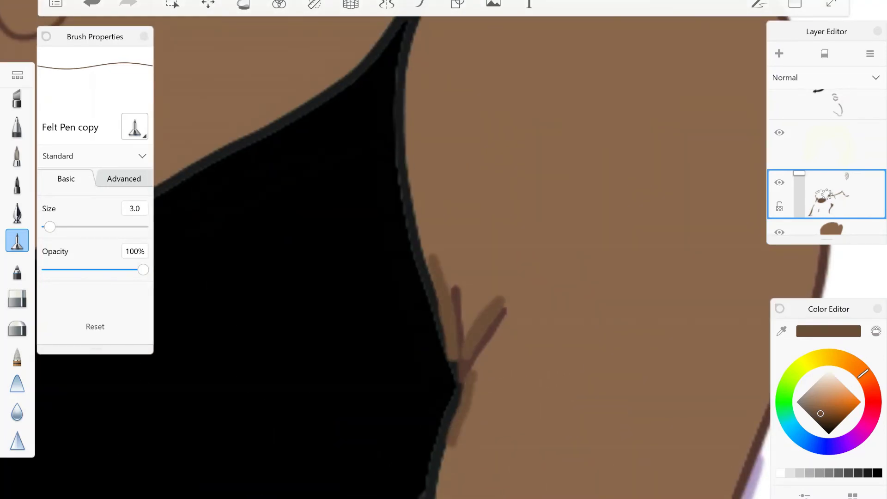
{"action": "left_click", "coordinate": [876, 331]}
{"action": "left_click_drag", "start_coordinate": [455, 333], "coordinate": [445, 360]}
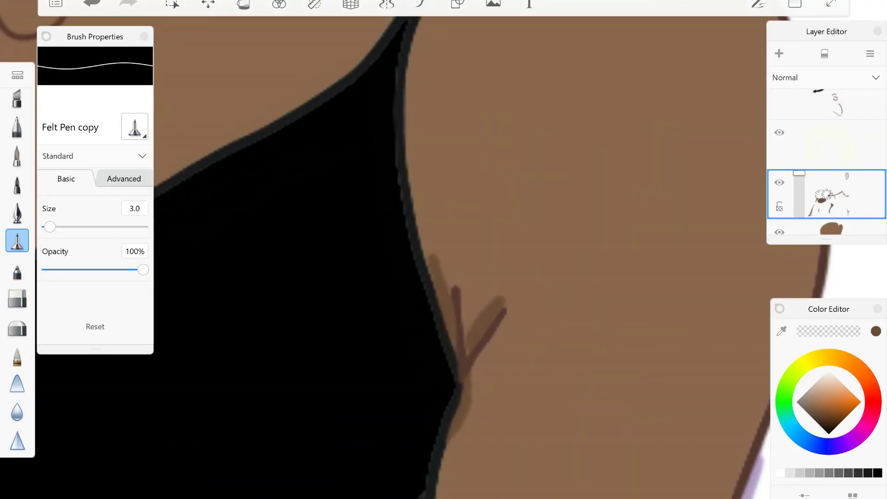
{"action": "left_click", "coordinate": [876, 331]}
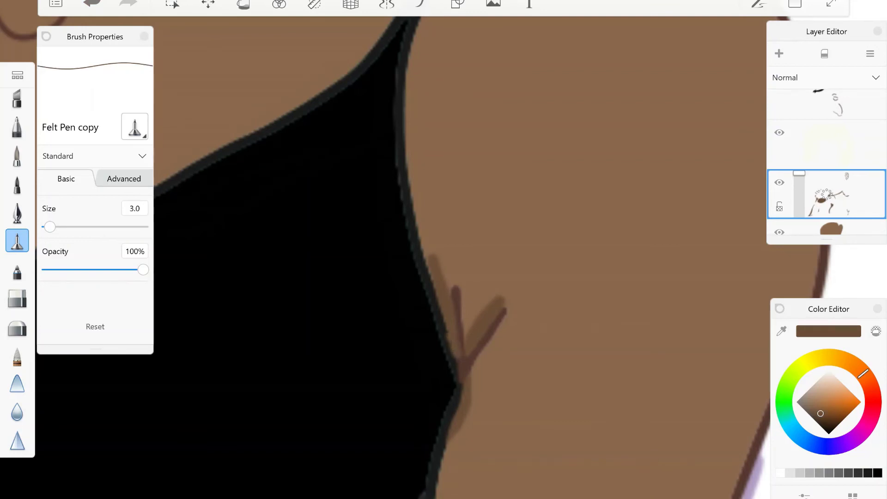
{"action": "left_click", "coordinate": [876, 331]}
{"action": "left_click_drag", "start_coordinate": [456, 332], "coordinate": [447, 358]}
Paint a long dark brown shadow down the lowered arm's inner edge beside the black top.
{"action": "mouse_move", "coordinate": [443, 250]}
{"action": "left_mouse_down"}
{"action": "mouse_move", "coordinate": [416, 213]}
{"action": "mouse_move", "coordinate": [444, 185]}
{"action": "left_mouse_up"}
{"action": "left_click", "coordinate": [876, 330]}
{"action": "mouse_move", "coordinate": [494, 157]}
{"action": "left_mouse_down"}
{"action": "mouse_move", "coordinate": [434, 273]}
{"action": "mouse_move", "coordinate": [416, 213]}
{"action": "mouse_move", "coordinate": [443, 185]}
{"action": "mouse_move", "coordinate": [444, 446]}
{"action": "left_mouse_up"}
{"action": "left_click", "coordinate": [876, 331]}
{"action": "left_click", "coordinate": [876, 331]}
{"action": "left_click_drag", "start_coordinate": [443, 353], "coordinate": [441, 482]}
{"action": "left_click_drag", "start_coordinate": [439, 210], "coordinate": [439, 353]}
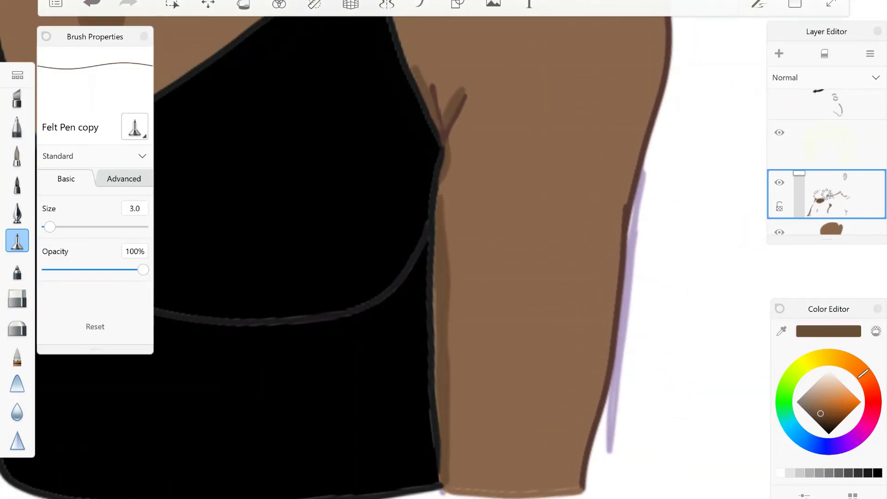
Clean up the lowered arm's shadow edge with transparent color and switch back to dark brown.
{"action": "left_click", "coordinate": [876, 331]}
{"action": "left_click", "coordinate": [876, 331]}
{"action": "left_click_drag", "start_coordinate": [436, 395], "coordinate": [437, 423]}
{"action": "left_click", "coordinate": [876, 331]}
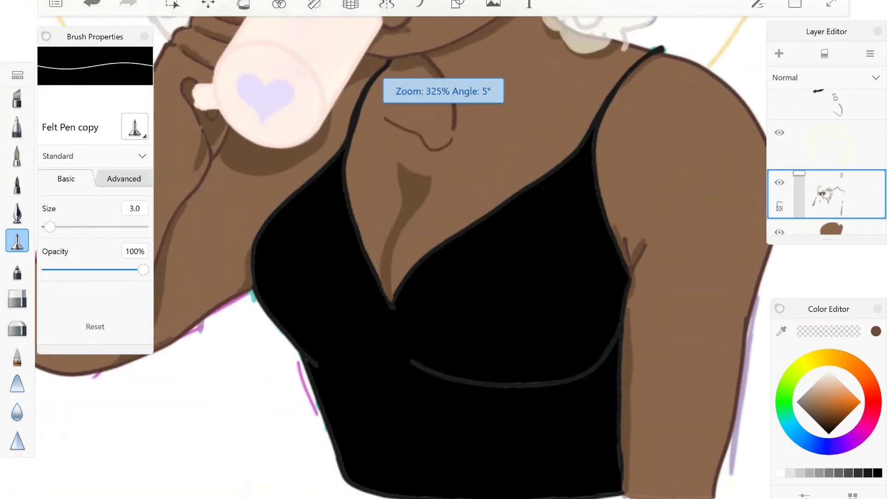
{"action": "mouse_move", "coordinate": [444, 249]}
{"action": "left_mouse_down"}
{"action": "mouse_move", "coordinate": [416, 213]}
{"action": "mouse_move", "coordinate": [444, 185]}
{"action": "left_mouse_up"}
{"action": "left_click", "coordinate": [876, 331]}
{"action": "mouse_move", "coordinate": [605, 157]}
{"action": "left_mouse_down"}
{"action": "mouse_move", "coordinate": [550, 217]}
{"action": "mouse_move", "coordinate": [529, 281]}
{"action": "left_mouse_up"}
{"action": "mouse_move", "coordinate": [444, 249]}
{"action": "left_mouse_down"}
{"action": "mouse_move", "coordinate": [416, 213]}
{"action": "mouse_move", "coordinate": [452, 176]}
{"action": "mouse_move", "coordinate": [443, 250]}
{"action": "left_mouse_up"}
{"action": "scroll", "coordinate": [827, 162], "scroll_direction": "down", "scroll_amount": 3}
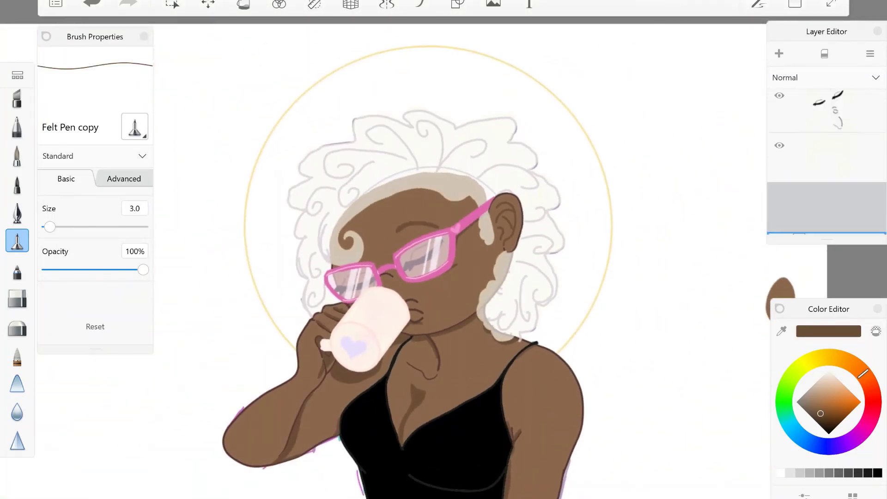
Make the hair layer opaque, check the shading with the skin layer hidden and shown, and reselect the shading layer.
{"action": "left_click", "coordinate": [779, 152]}
{"action": "scroll", "coordinate": [827, 161], "scroll_direction": "up", "scroll_amount": 1}
{"action": "left_click", "coordinate": [779, 152]}
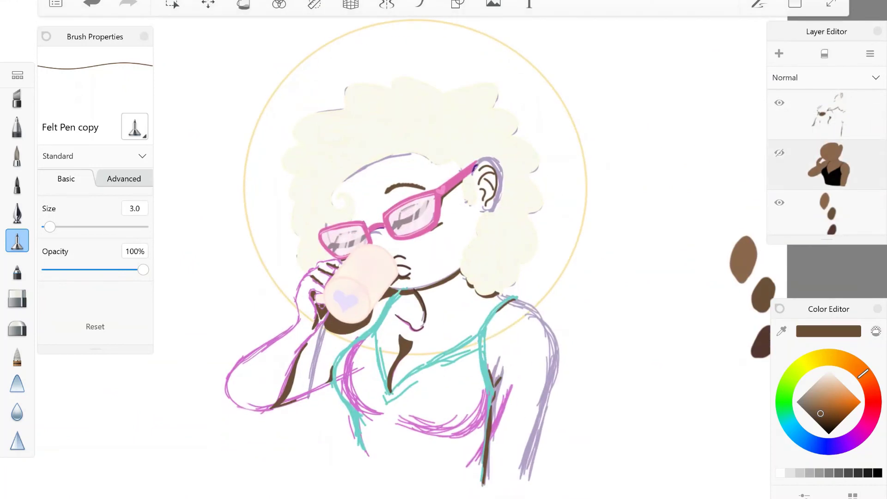
{"action": "left_click", "coordinate": [779, 152]}
{"action": "left_click_drag", "start_coordinate": [444, 249], "coordinate": [430, 236]}
{"action": "scroll", "coordinate": [827, 162], "scroll_direction": "up", "scroll_amount": 1}
{"action": "left_click", "coordinate": [827, 153]}
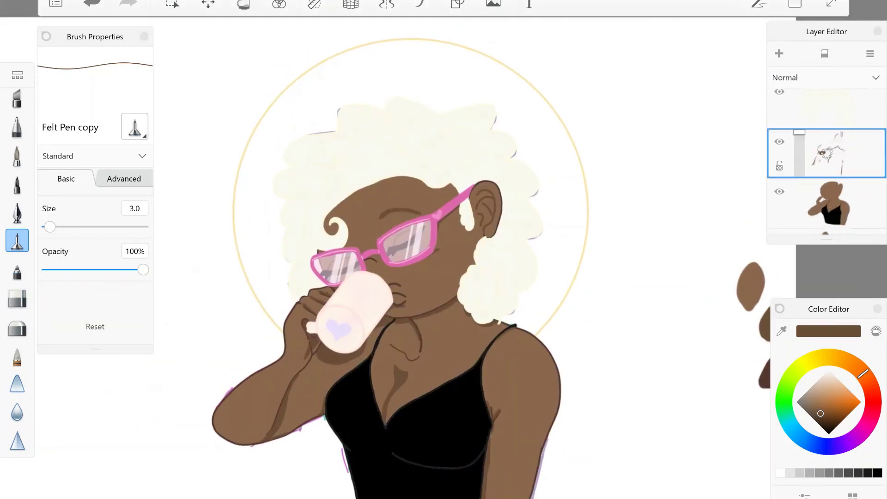
{"action": "scroll", "coordinate": [509, 208], "scroll_direction": "up", "scroll_amount": 5}
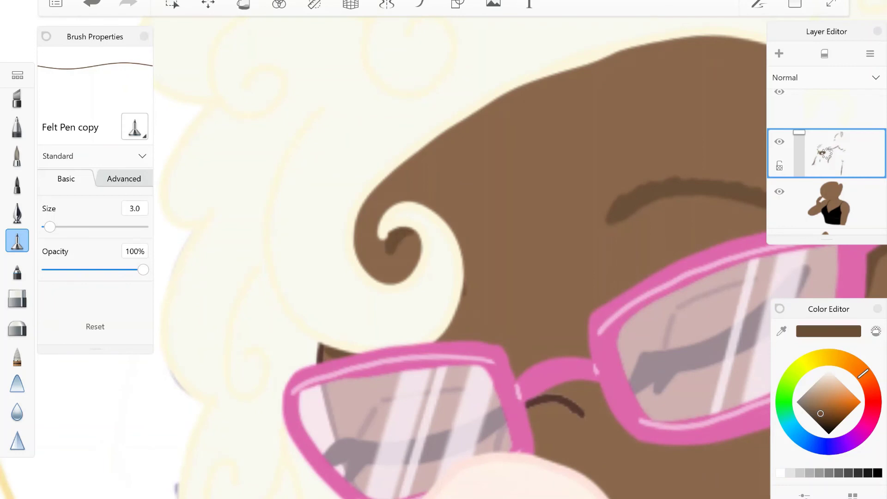
{"action": "scroll", "coordinate": [443, 249], "scroll_direction": "down", "scroll_amount": 5}
{"action": "scroll", "coordinate": [827, 161], "scroll_direction": "down", "scroll_amount": 2}
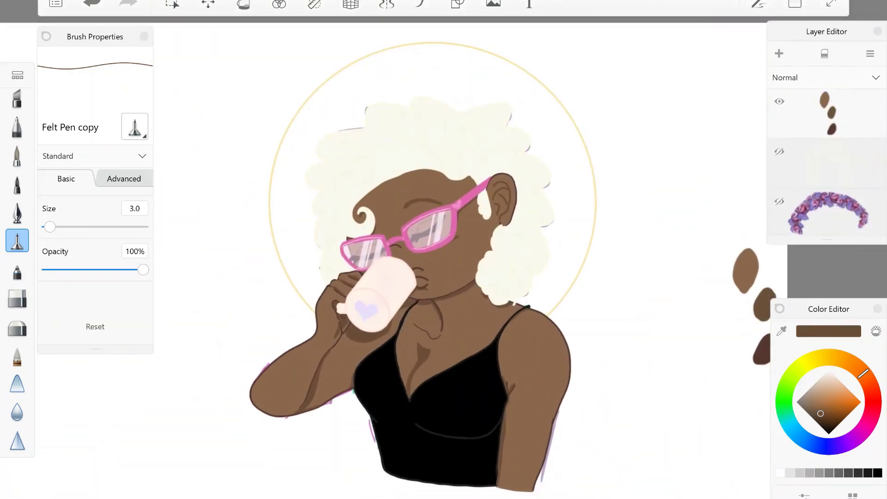
Hide the mug layer and duplicate the glasses layer at reduced opacity.
{"action": "scroll", "coordinate": [827, 162], "scroll_direction": "down", "scroll_amount": 2}
{"action": "left_click", "coordinate": [780, 116]}
{"action": "left_click", "coordinate": [827, 178]}
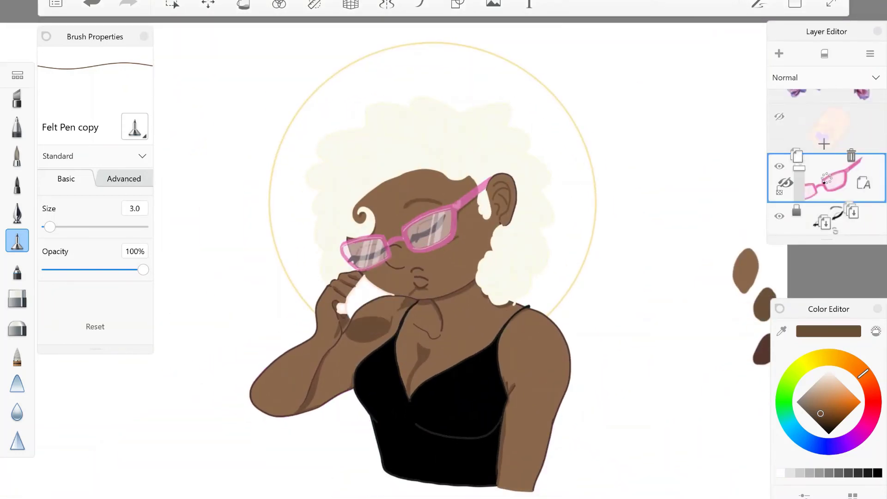
{"action": "left_click_drag", "start_coordinate": [824, 183], "coordinate": [797, 155]}
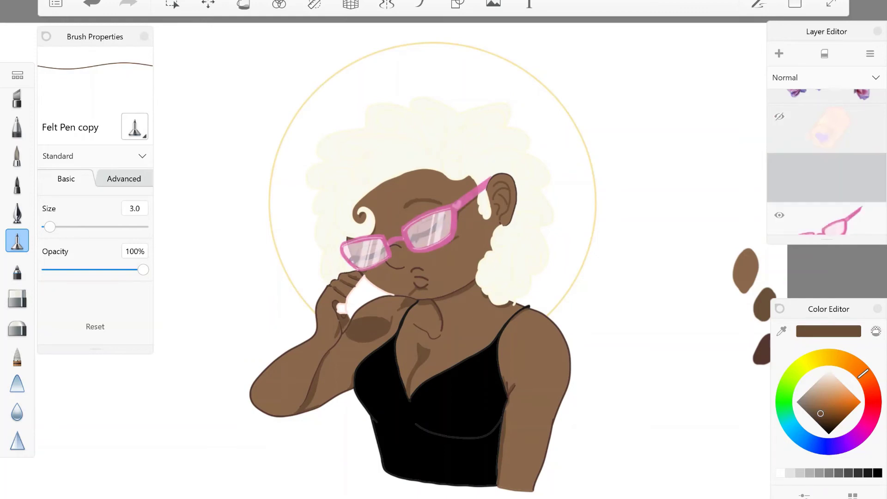
Hide the original glasses layer, move it down the layer stack and select the visible copy.
{"action": "scroll", "coordinate": [827, 176], "scroll_direction": "down", "scroll_amount": 3}
{"action": "left_click", "coordinate": [780, 162]}
{"action": "scroll", "coordinate": [827, 162], "scroll_direction": "up", "scroll_amount": 2}
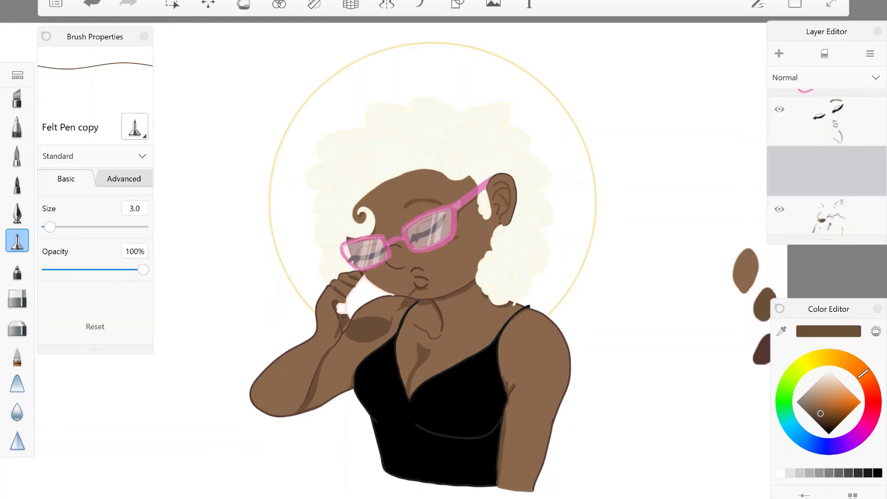
{"action": "scroll", "coordinate": [827, 161], "scroll_direction": "up", "scroll_amount": 5}
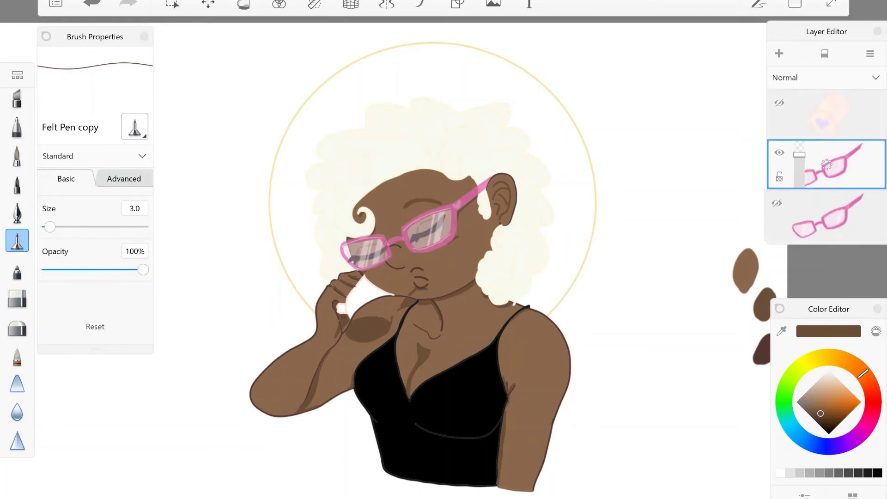
{"action": "scroll", "coordinate": [827, 162], "scroll_direction": "down", "scroll_amount": 5}
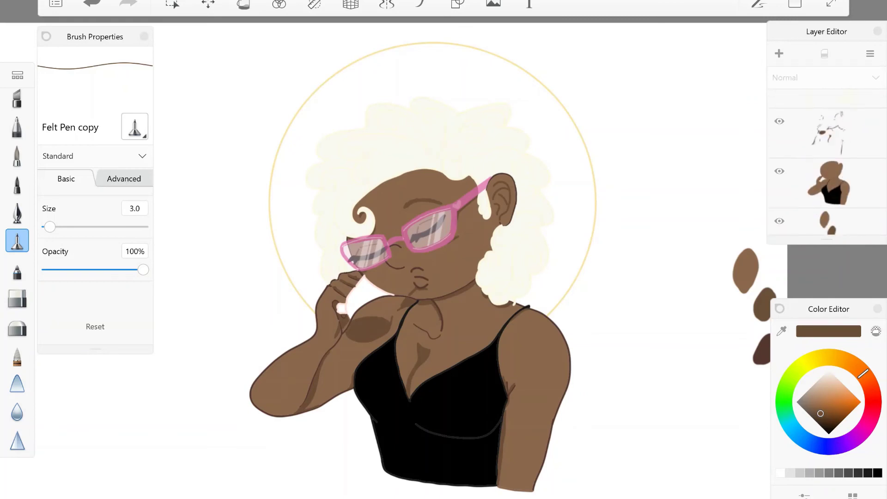
{"action": "scroll", "coordinate": [827, 161], "scroll_direction": "up", "scroll_amount": 1}
{"action": "left_click", "coordinate": [826, 157]}
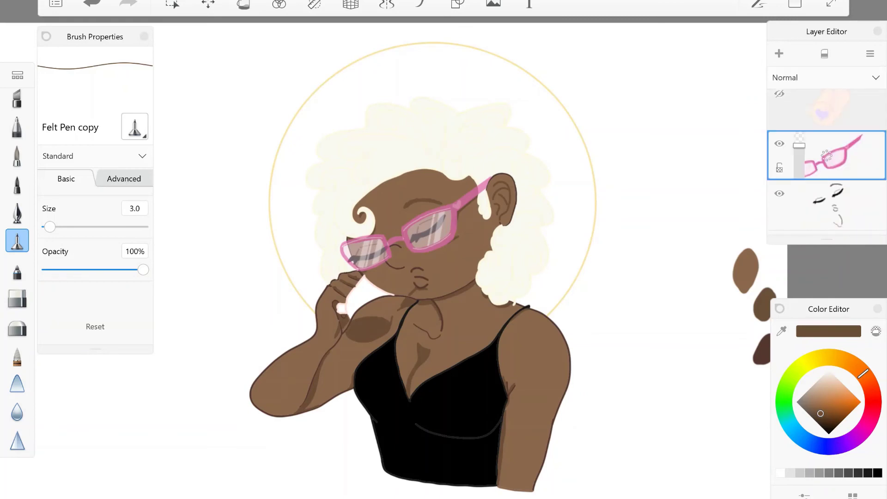
Erase the part of the glasses frame and lens that overlaps the nose using transparent color.
{"action": "scroll", "coordinate": [416, 245], "scroll_direction": "up", "scroll_amount": 10}
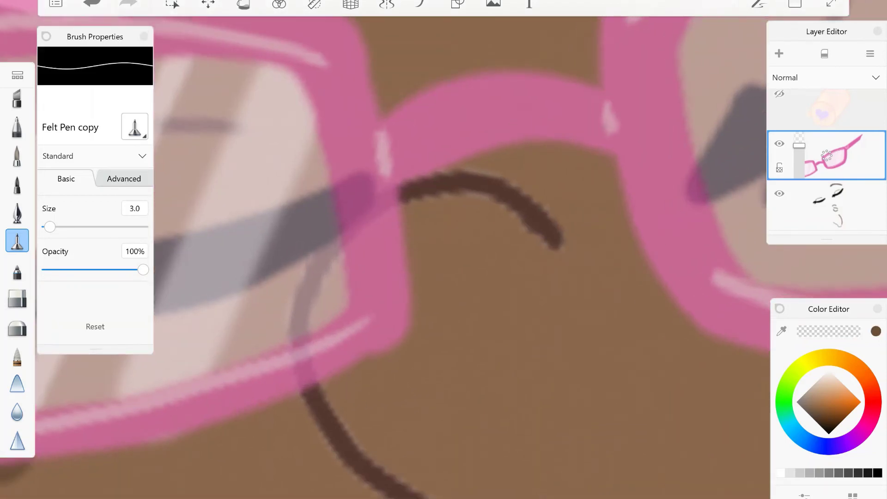
{"action": "mouse_move", "coordinate": [400, 192]}
{"action": "left_mouse_down"}
{"action": "mouse_move", "coordinate": [363, 222]}
{"action": "mouse_move", "coordinate": [309, 295]}
{"action": "mouse_move", "coordinate": [293, 344]}
{"action": "mouse_move", "coordinate": [305, 383]}
{"action": "mouse_move", "coordinate": [395, 231]}
{"action": "mouse_move", "coordinate": [342, 365]}
{"action": "mouse_move", "coordinate": [402, 268]}
{"action": "mouse_move", "coordinate": [407, 342]}
{"action": "left_mouse_up"}
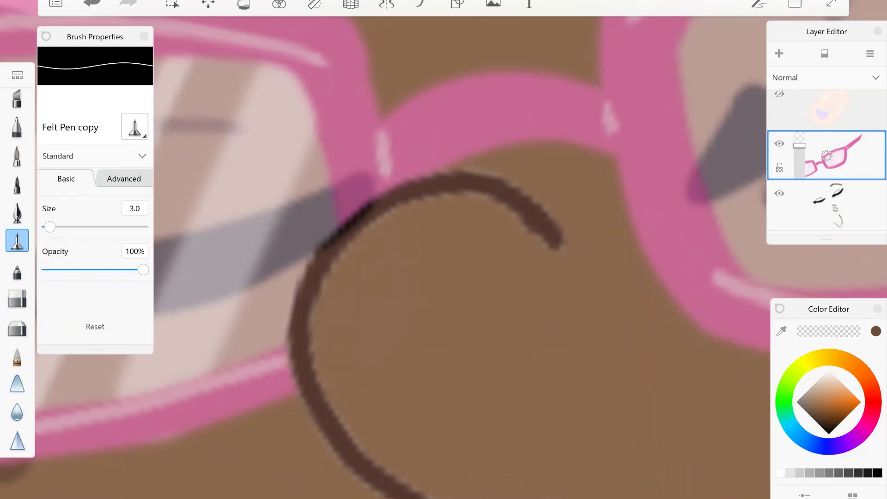
{"action": "left_click", "coordinate": [876, 331]}
{"action": "scroll", "coordinate": [443, 249], "scroll_direction": "down", "scroll_amount": 5}
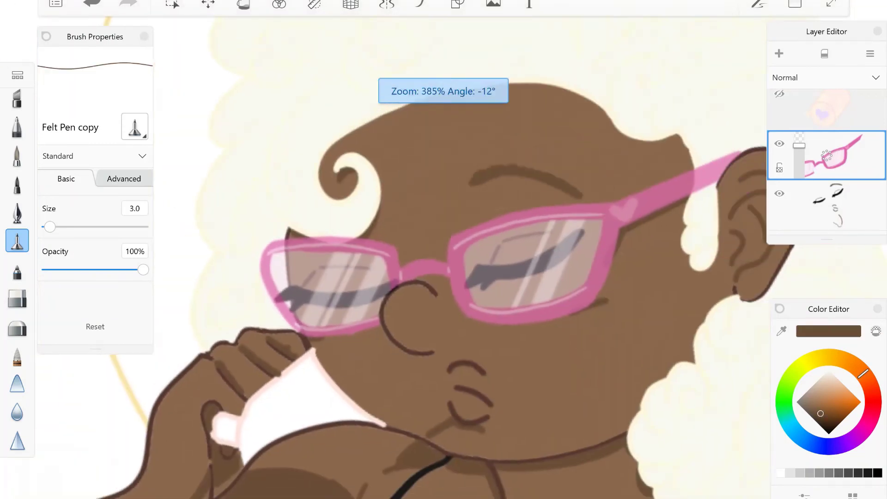
Paint the lips dark red on a separate layer below the facial line art with the 8.0 Paintbrush.
{"action": "scroll", "coordinate": [443, 250], "scroll_direction": "up", "scroll_amount": 8}
{"action": "left_click", "coordinate": [827, 188]}
{"action": "scroll", "coordinate": [443, 250], "scroll_direction": "up", "scroll_amount": 2}
{"action": "left_click", "coordinate": [873, 406]}
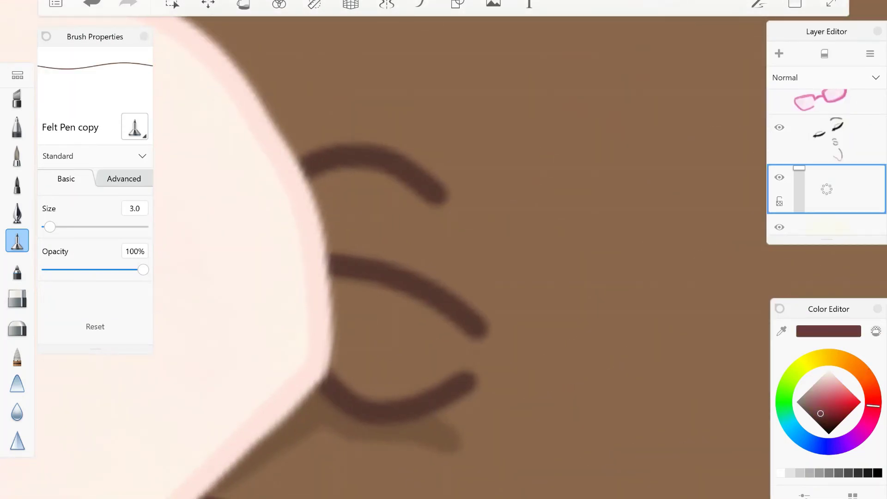
{"action": "left_click", "coordinate": [17, 155]}
{"action": "scroll", "coordinate": [827, 162], "scroll_direction": "up", "scroll_amount": 1}
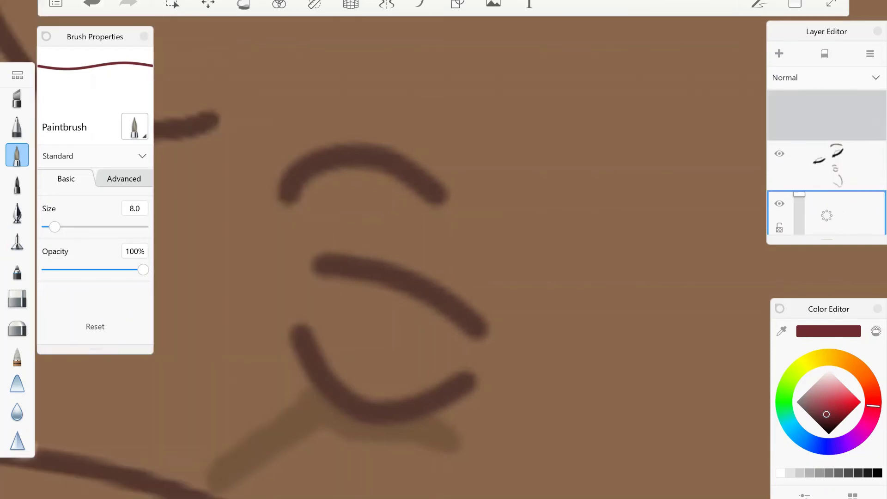
{"action": "left_click", "coordinate": [327, 220]}
{"action": "mouse_move", "coordinate": [327, 220]}
{"action": "left_mouse_down"}
{"action": "mouse_move", "coordinate": [416, 203]}
{"action": "mouse_move", "coordinate": [481, 287]}
{"action": "mouse_move", "coordinate": [402, 384]}
{"action": "mouse_move", "coordinate": [407, 295]}
{"action": "left_mouse_up"}
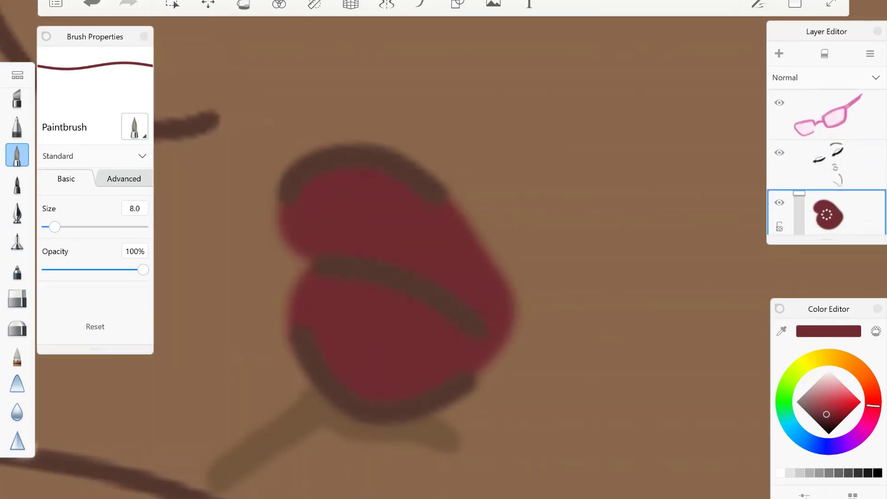
Add a brighter semi-transparent red to the middle of the lips on its own layer and smudge it with the Blending brush.
{"action": "left_click", "coordinate": [837, 410]}
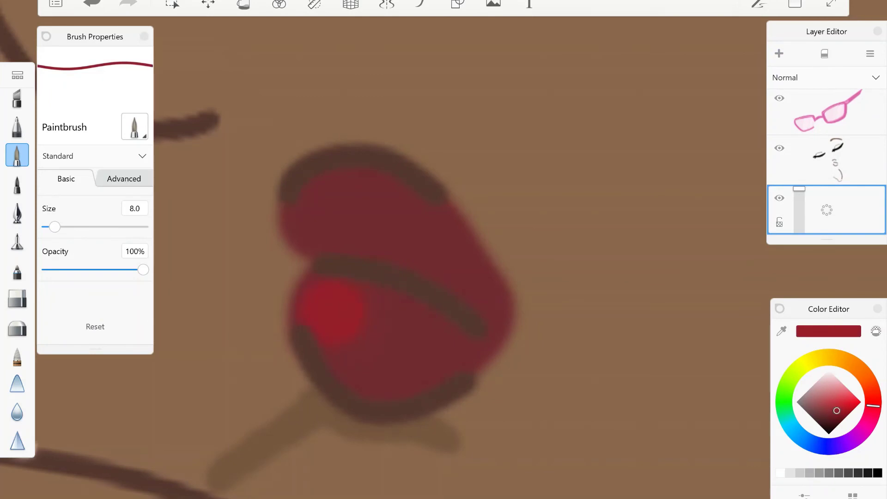
{"action": "key", "text": "ctrl+z"}
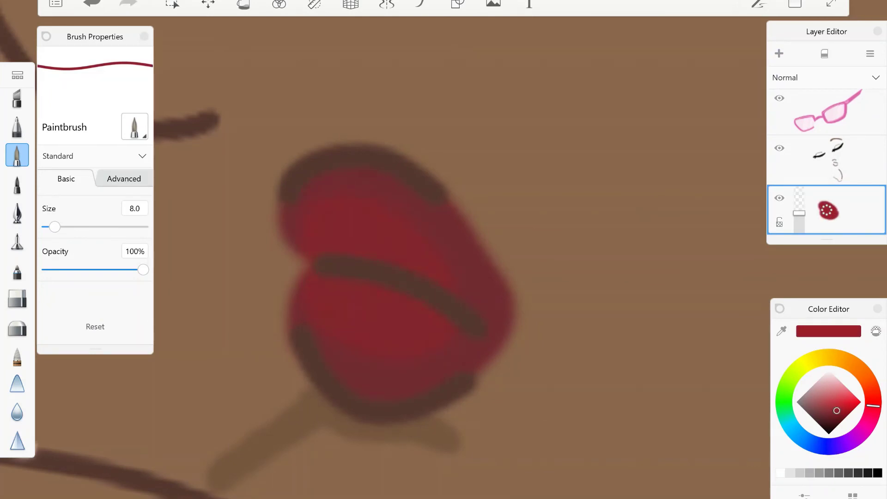
{"action": "left_click_drag", "start_coordinate": [799, 96], "coordinate": [799, 123]}
{"action": "left_click", "coordinate": [17, 355]}
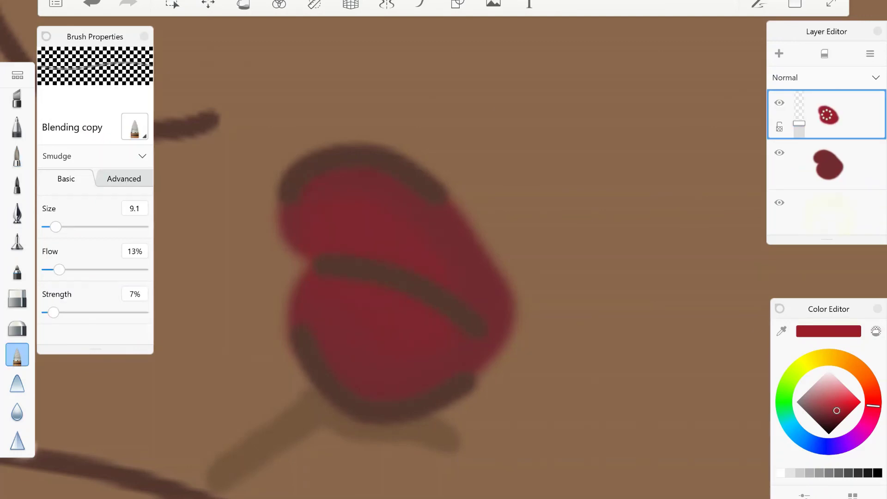
Merge the lip color layers and draw bright red highlight strokes above them with the 3.0 Felt Pen at reduced layer opacity.
{"action": "left_click", "coordinate": [17, 241]}
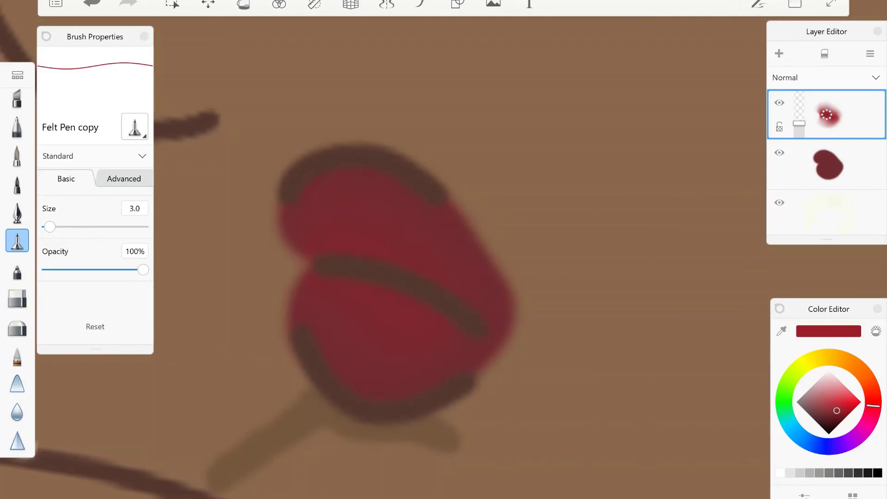
{"action": "left_click", "coordinate": [780, 152]}
{"action": "left_click_drag", "start_coordinate": [828, 165], "coordinate": [829, 215]}
{"action": "left_click_drag", "start_coordinate": [827, 115], "coordinate": [826, 204]}
{"action": "left_click", "coordinate": [779, 202]}
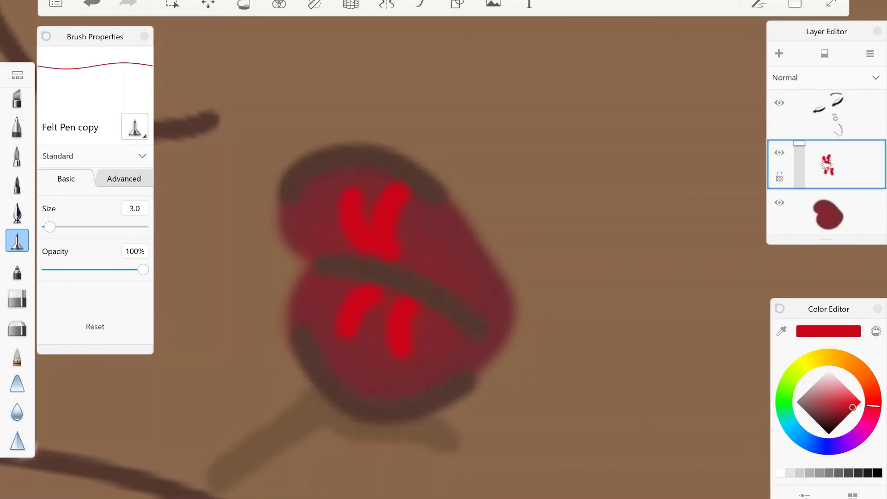
{"action": "left_click_drag", "start_coordinate": [799, 144], "coordinate": [800, 176]}
{"action": "scroll", "coordinate": [443, 277], "scroll_direction": "down", "scroll_amount": 5}
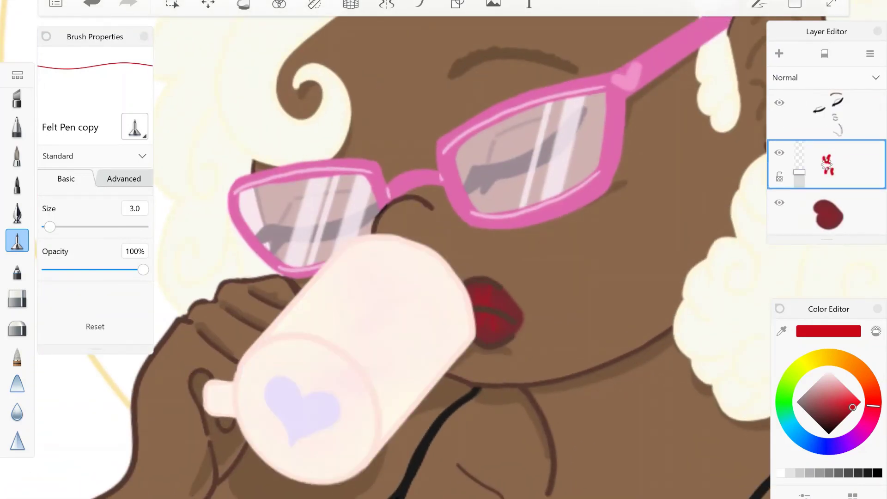
Replace the lip highlights with thinner bright red strokes on a new layer, using the Felt Pen at size 1.5.
{"action": "left_click", "coordinate": [134, 208]}
{"action": "type", "text": "1."}
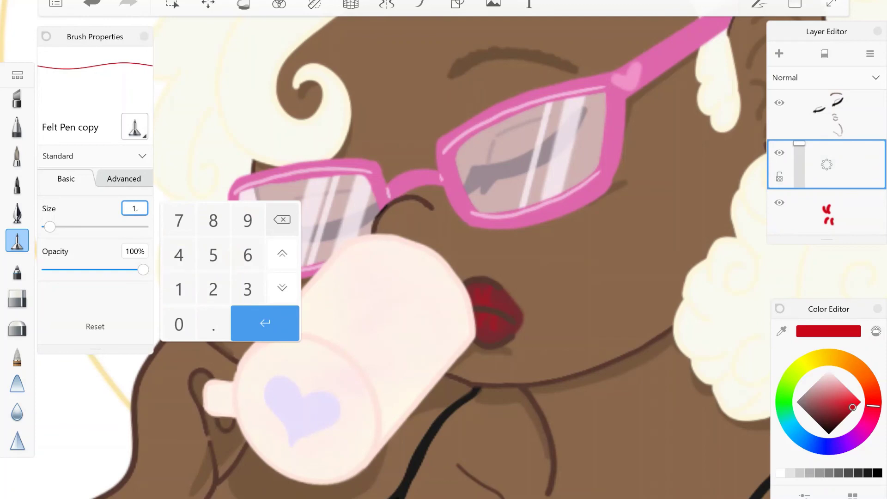
{"action": "type", "text": "5"}
{"action": "key", "text": "Return"}
{"action": "scroll", "coordinate": [495, 309], "scroll_direction": "up", "scroll_amount": 5}
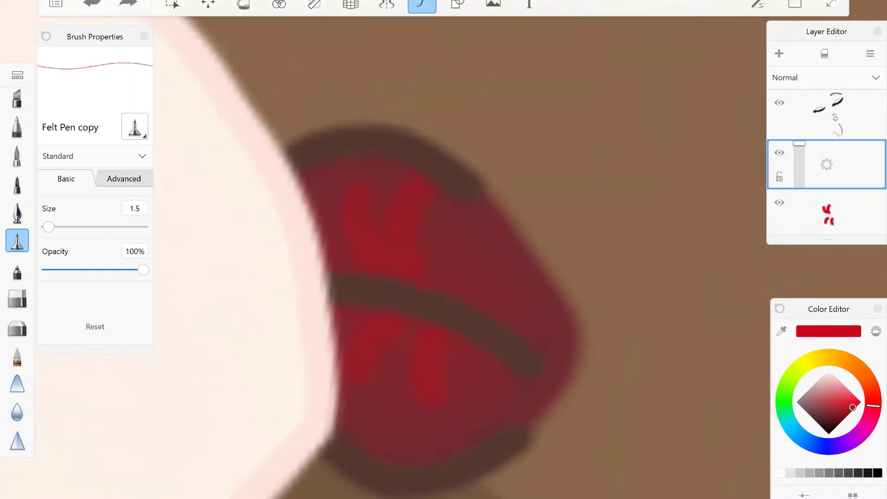
{"action": "left_click", "coordinate": [827, 210]}
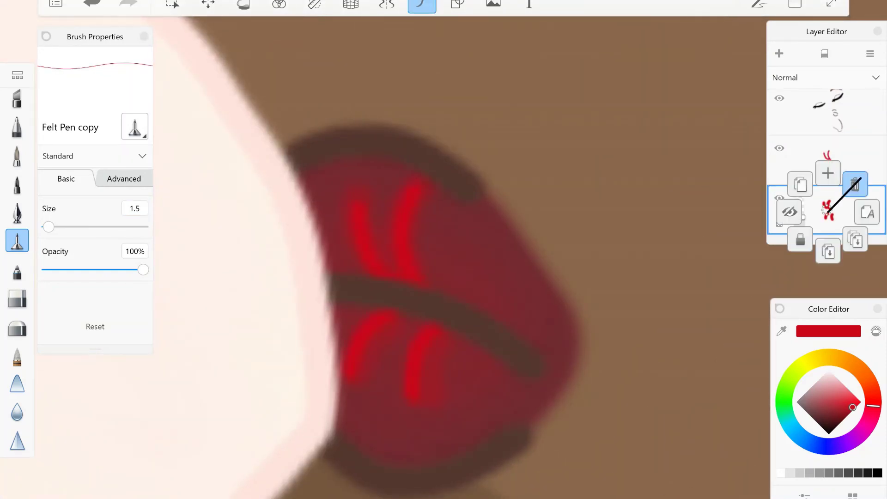
{"action": "mouse_move", "coordinate": [799, 143]}
{"action": "left_mouse_down"}
{"action": "mouse_move", "coordinate": [799, 172]}
{"action": "mouse_move", "coordinate": [799, 135]}
{"action": "left_mouse_up"}
{"action": "scroll", "coordinate": [462, 277], "scroll_direction": "down", "scroll_amount": 3}
{"action": "scroll", "coordinate": [462, 277], "scroll_direction": "down", "scroll_amount": 5}
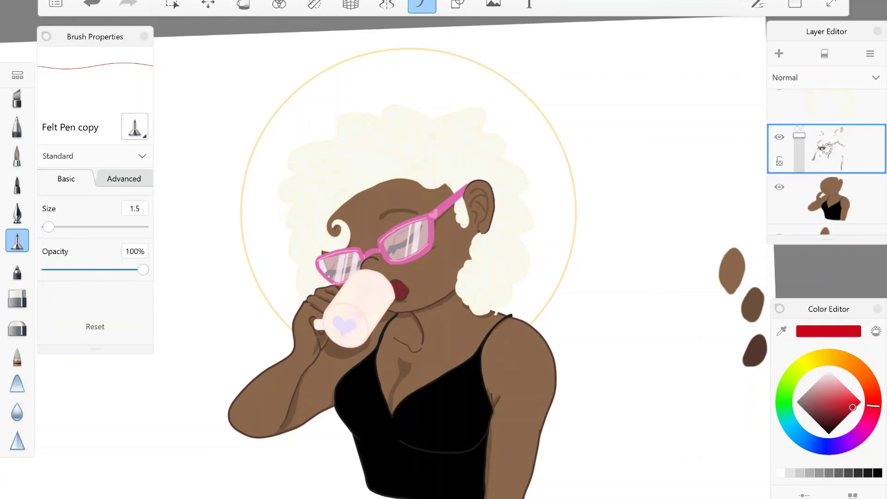
Erase the glasses frame where it overlaps the front hair curl, using transparent color.
{"action": "scroll", "coordinate": [328, 259], "scroll_direction": "up", "scroll_amount": 8}
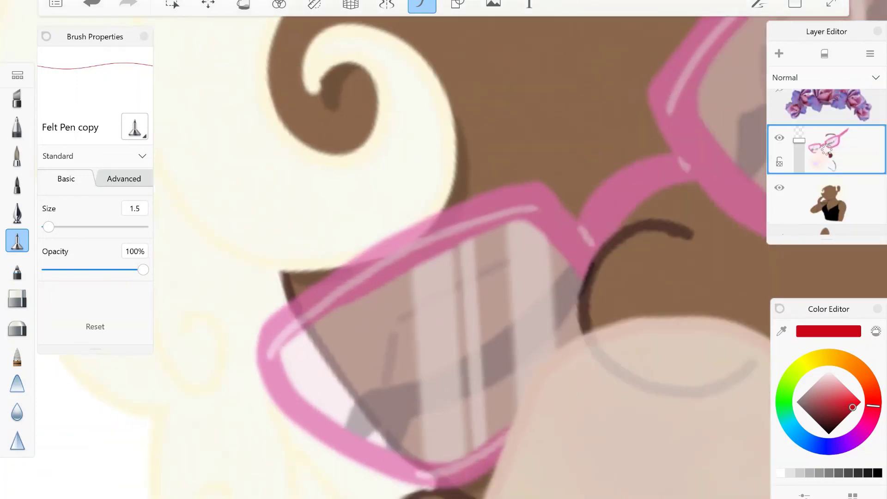
{"action": "scroll", "coordinate": [328, 258], "scroll_direction": "up", "scroll_amount": 5}
{"action": "left_click_drag", "start_coordinate": [488, 171], "coordinate": [409, 275]}
{"action": "key", "text": "ctrl+z"}
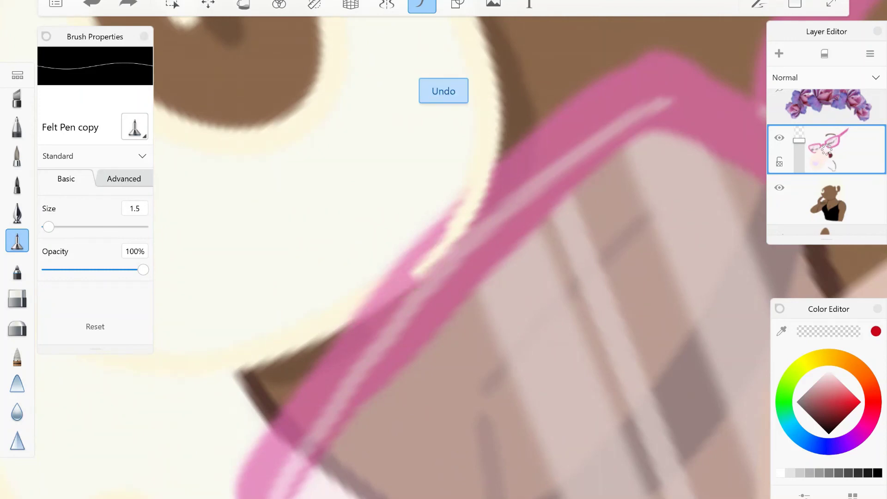
{"action": "key", "text": "ctrl+y"}
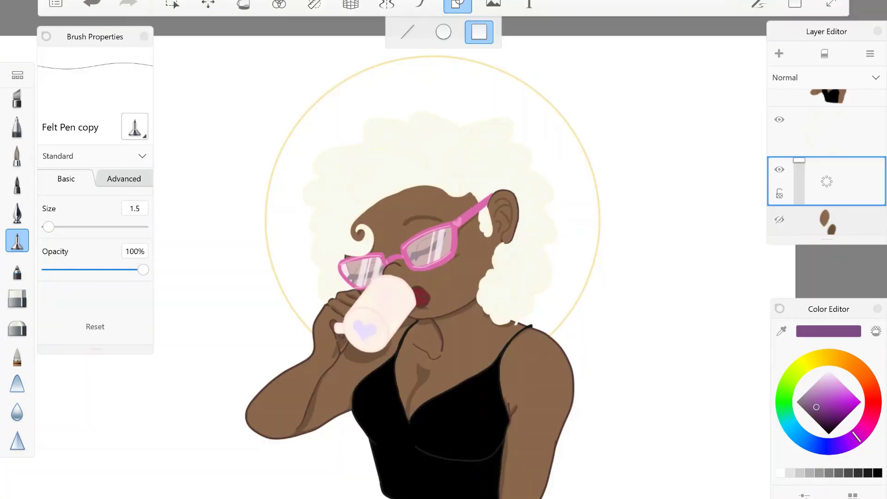
Draw a large background rectangle on a layer behind the figure and its thin circle, and fill it with purple.
{"action": "left_click_drag", "start_coordinate": [626, 498], "coordinate": [622, 493]}
{"action": "key", "text": "f"}
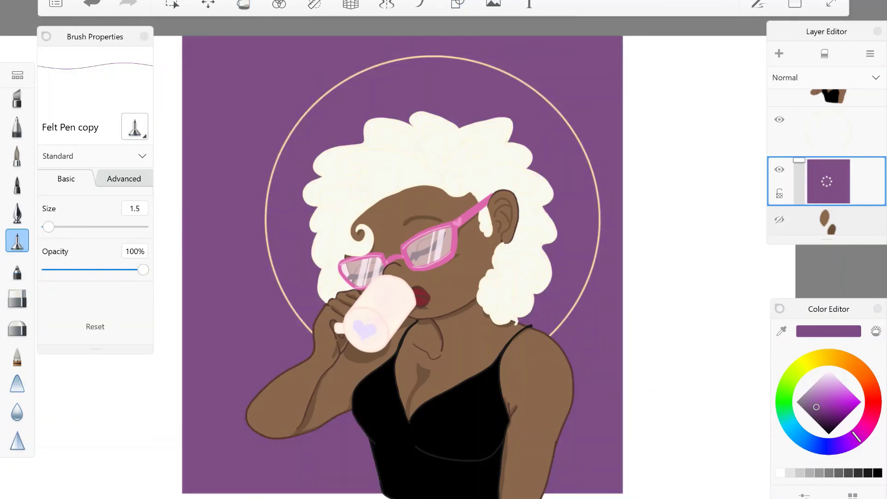
{"action": "scroll", "coordinate": [827, 162], "scroll_direction": "up", "scroll_amount": 1}
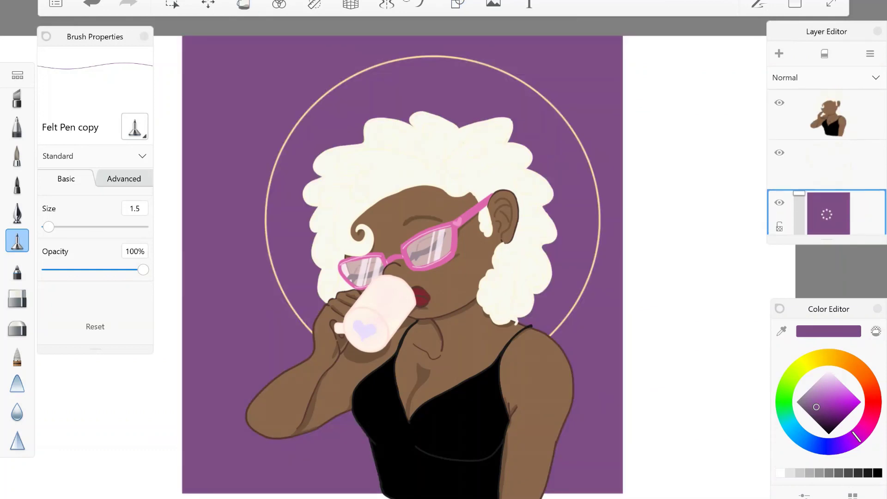
Try darker purple and pale aqua fills for the background.
{"action": "left_click", "coordinate": [820, 416]}
{"action": "left_click", "coordinate": [244, 4]}
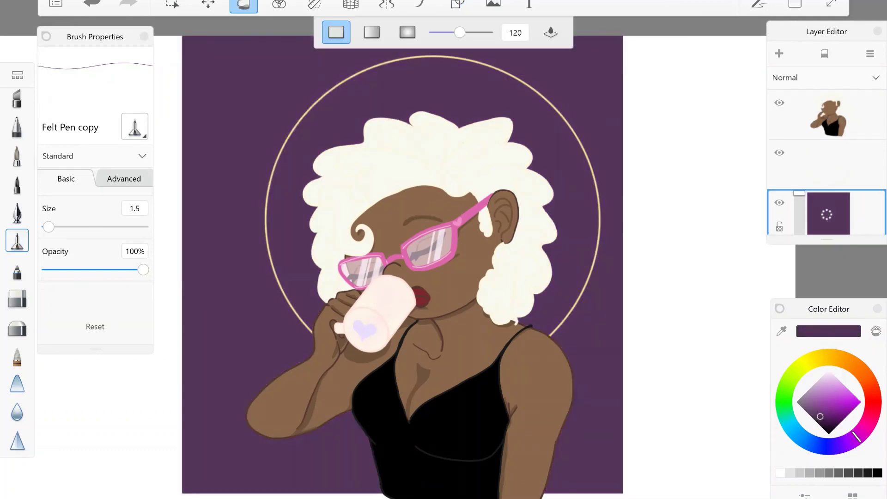
{"action": "left_click", "coordinate": [787, 418]}
{"action": "left_click", "coordinate": [825, 387]}
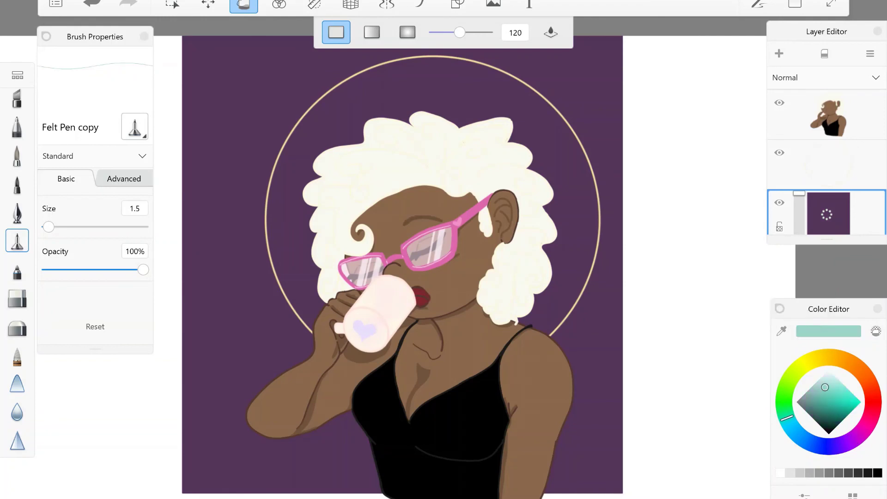
{"action": "left_click", "coordinate": [212, 416]}
{"action": "left_click", "coordinate": [825, 376]}
{"action": "left_click", "coordinate": [212, 416]}
{"action": "left_click", "coordinate": [826, 379]}
{"action": "left_click", "coordinate": [212, 416]}
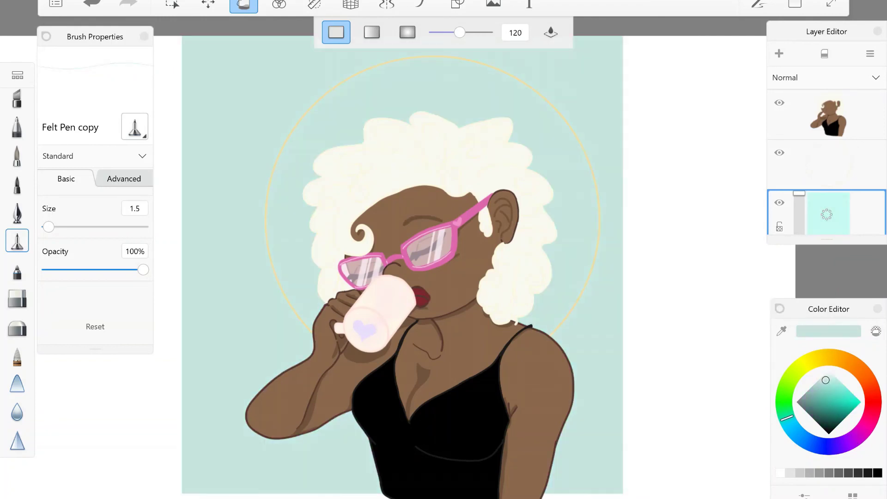
Try turquoise, dark teal and pale mint green fills for the background.
{"action": "left_click", "coordinate": [832, 392]}
{"action": "left_click", "coordinate": [213, 416]}
{"action": "left_click", "coordinate": [818, 418]}
{"action": "left_click", "coordinate": [212, 416]}
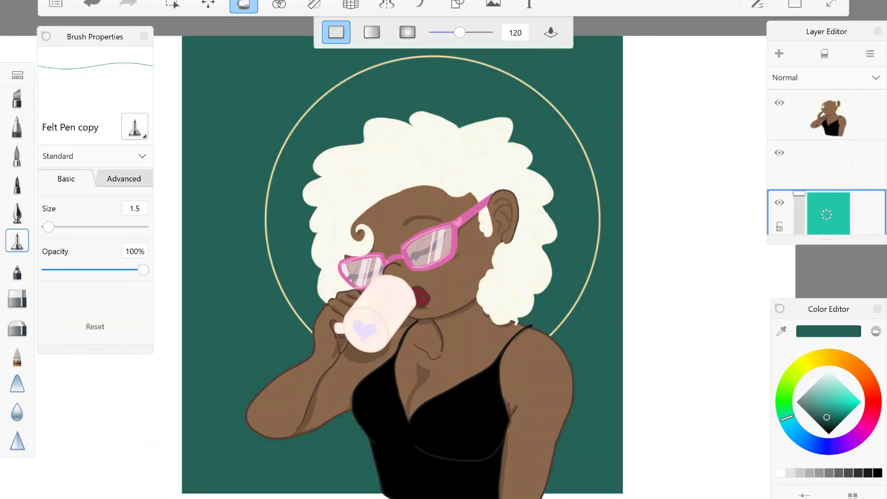
{"action": "left_click", "coordinate": [816, 405]}
{"action": "left_click", "coordinate": [213, 416]}
{"action": "left_click", "coordinate": [785, 409]}
{"action": "left_click_drag", "start_coordinate": [820, 392], "coordinate": [831, 376]}
{"action": "left_click", "coordinate": [213, 416]}
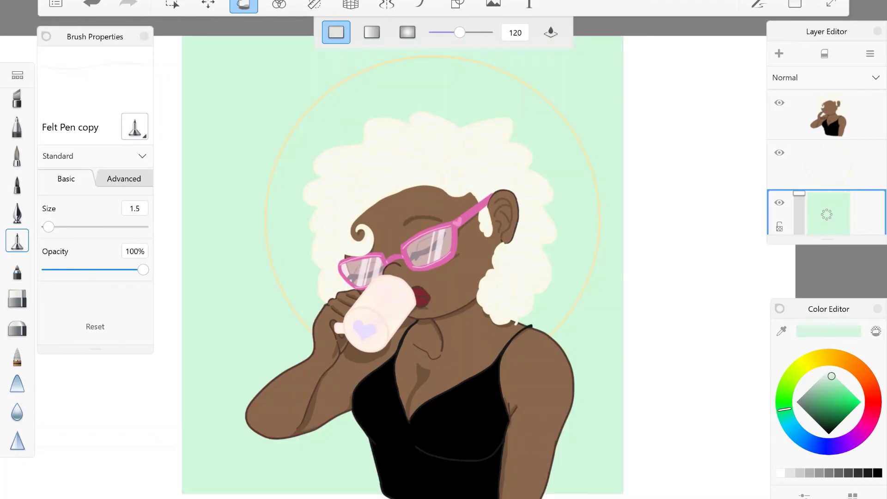
Try very dark violet fills for the background.
{"action": "left_click", "coordinate": [826, 418]}
{"action": "left_click", "coordinate": [848, 442]}
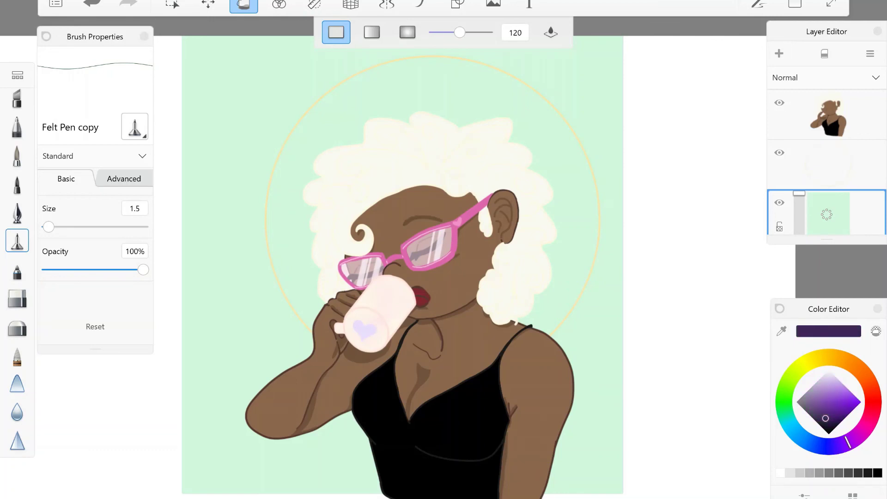
{"action": "left_click", "coordinate": [213, 416]}
{"action": "left_click", "coordinate": [831, 422]}
{"action": "left_click", "coordinate": [212, 416]}
{"action": "left_click", "coordinate": [827, 423]}
{"action": "left_click", "coordinate": [213, 416]}
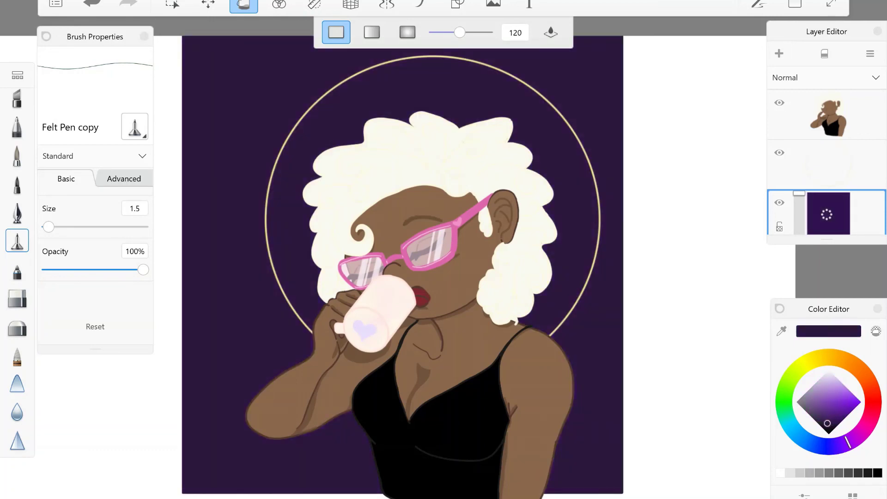
Test more muted purples on the background and fill it with a dark muted purple.
{"action": "left_click", "coordinate": [819, 414]}
{"action": "left_click", "coordinate": [213, 416]}
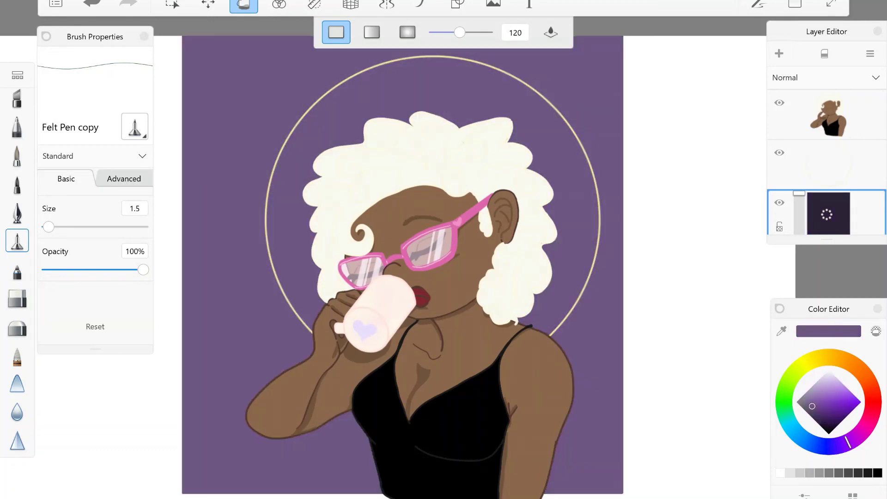
{"action": "left_click", "coordinate": [820, 418]}
{"action": "left_click", "coordinate": [213, 416]}
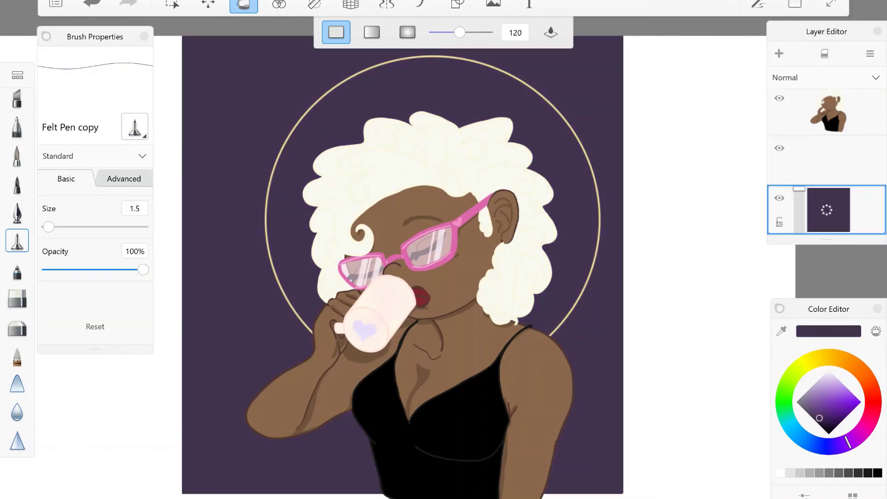
On a new layer above the background, draw an orange glowing circle behind the head with the Glow Neon brush and ellipse tool.
{"action": "key", "text": "l"}
{"action": "scroll", "coordinate": [18, 258], "scroll_direction": "up", "scroll_amount": 3}
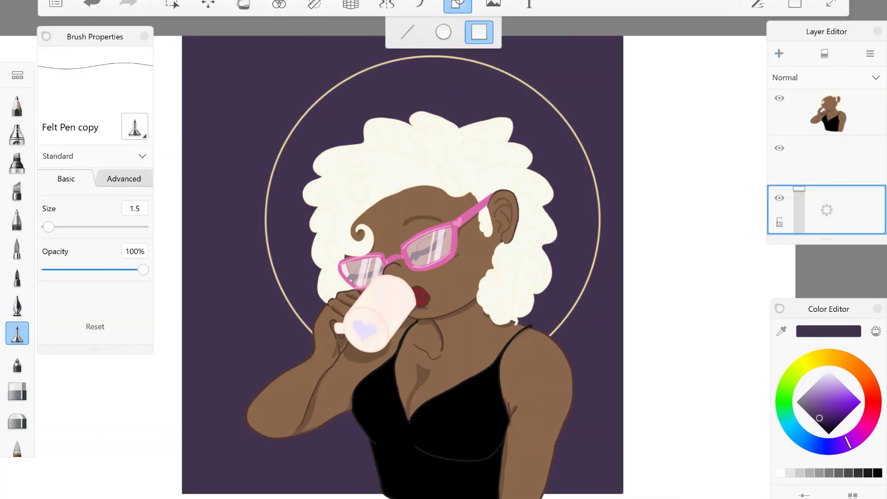
{"action": "key", "text": "ctrl+b"}
{"action": "scroll", "coordinate": [372, 301], "scroll_direction": "down", "scroll_amount": 15}
{"action": "scroll", "coordinate": [372, 300], "scroll_direction": "up", "scroll_amount": 1}
{"action": "left_click", "coordinate": [326, 184]}
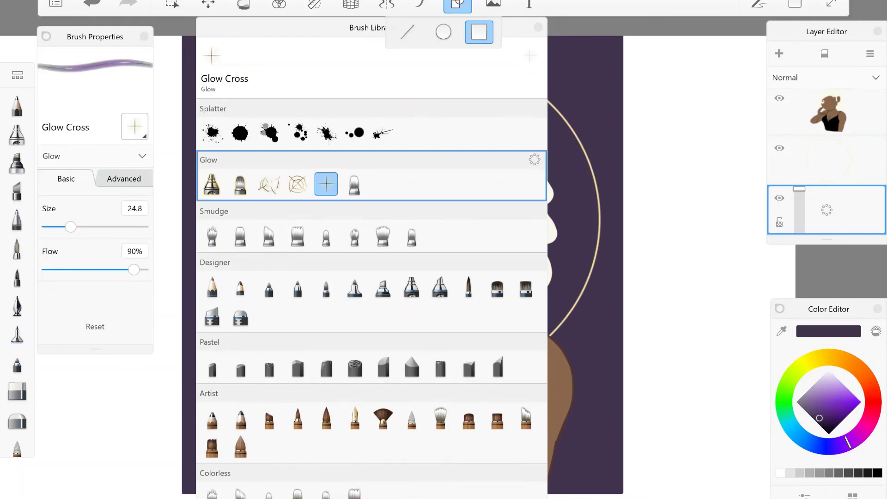
{"action": "left_click", "coordinate": [240, 184]}
{"action": "key", "text": "ctrl+b"}
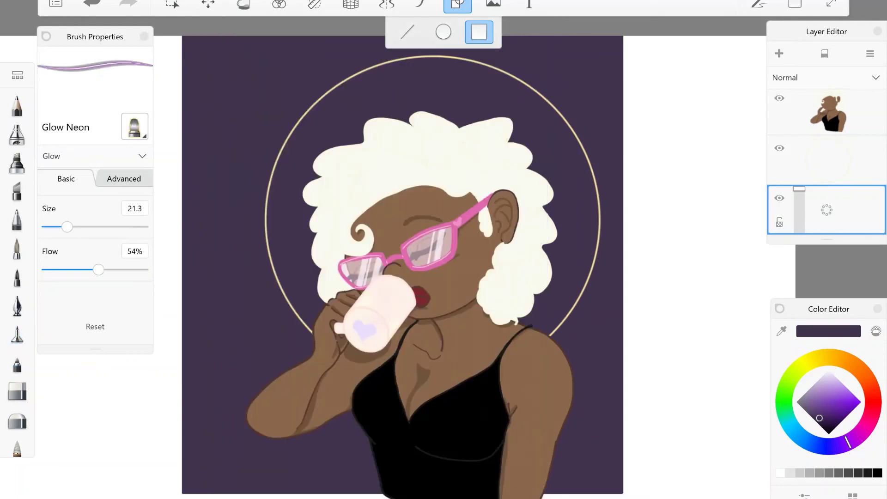
{"action": "key", "text": "o"}
{"action": "left_click_drag", "start_coordinate": [848, 442], "coordinate": [857, 368]}
{"action": "left_click", "coordinate": [848, 403]}
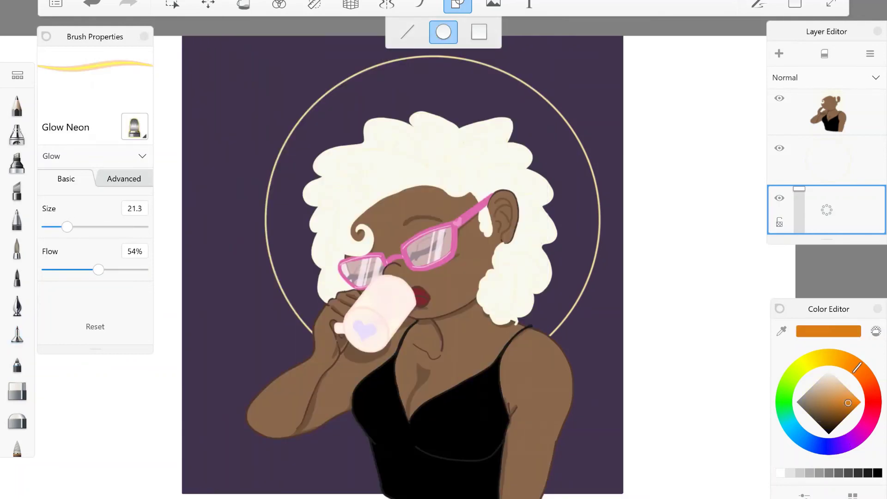
{"action": "left_click_drag", "start_coordinate": [531, 326], "coordinate": [520, 330]}
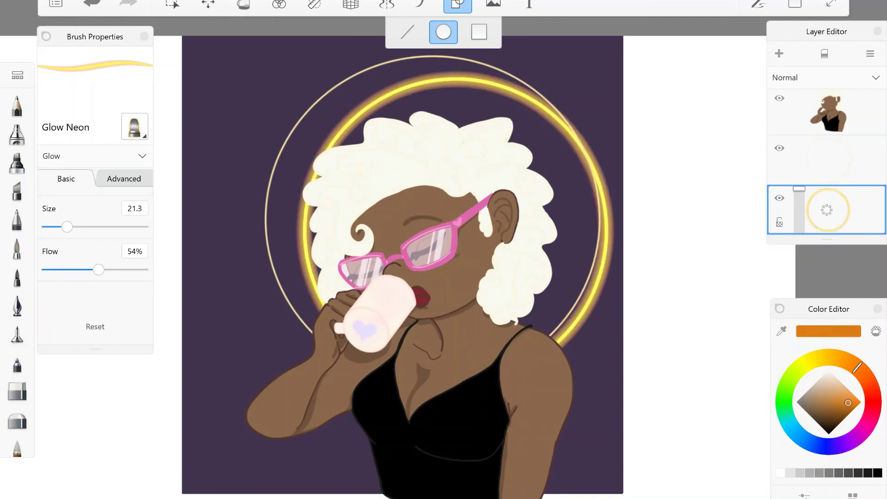
Reposition and slightly enlarge the glowing ring around the head, adjust its shape with Distort, and save the drawing.
{"action": "key", "text": "ctrl+t"}
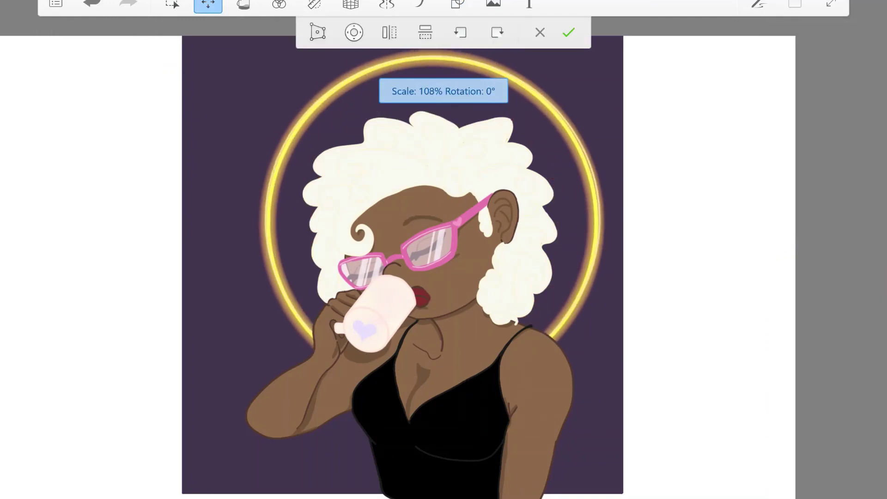
{"action": "left_click", "coordinate": [318, 32]}
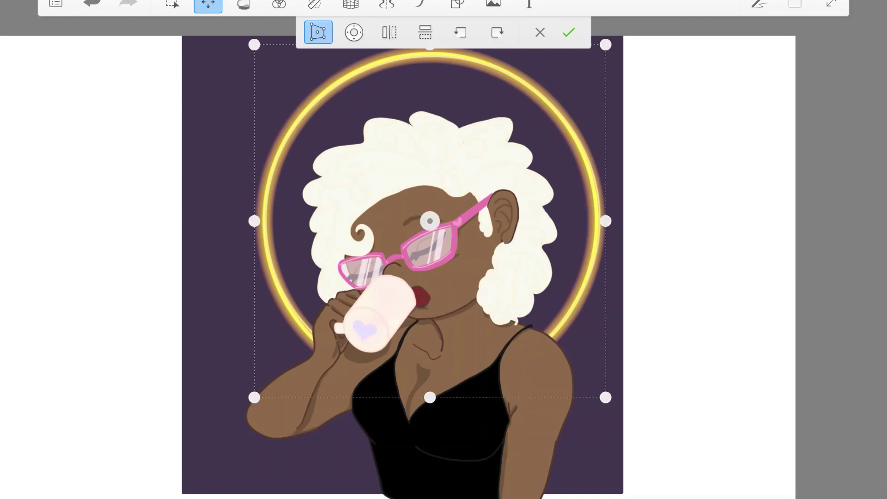
{"action": "left_click_drag", "start_coordinate": [604, 220], "coordinate": [609, 220]}
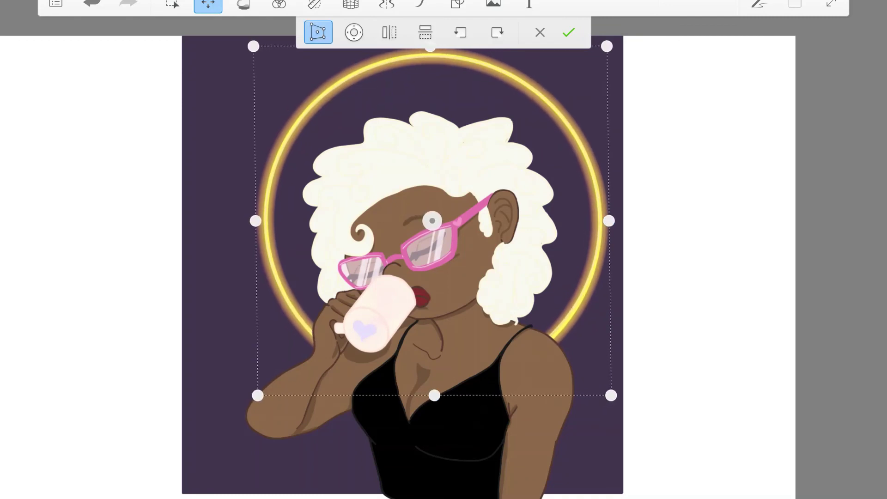
{"action": "left_click", "coordinate": [318, 32]}
{"action": "left_click", "coordinate": [569, 32]}
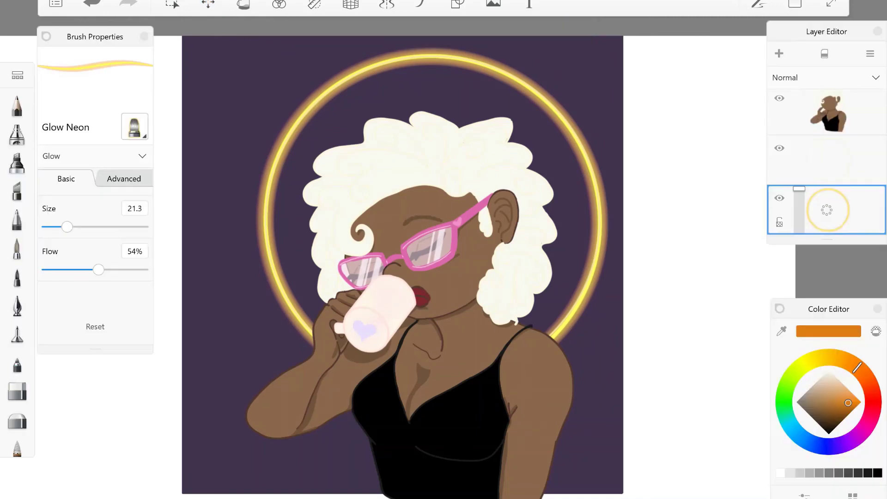
{"action": "key", "text": "ctrl+s"}
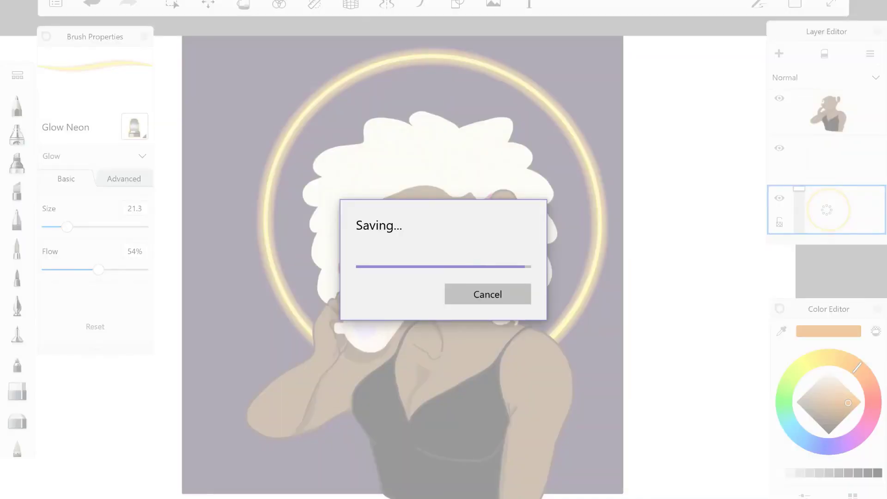
Move the purple and pink flower crown onto the head, scaled down and tilted to sit across the hair above the glasses.
{"action": "scroll", "coordinate": [443, 259], "scroll_direction": "up", "scroll_amount": 3}
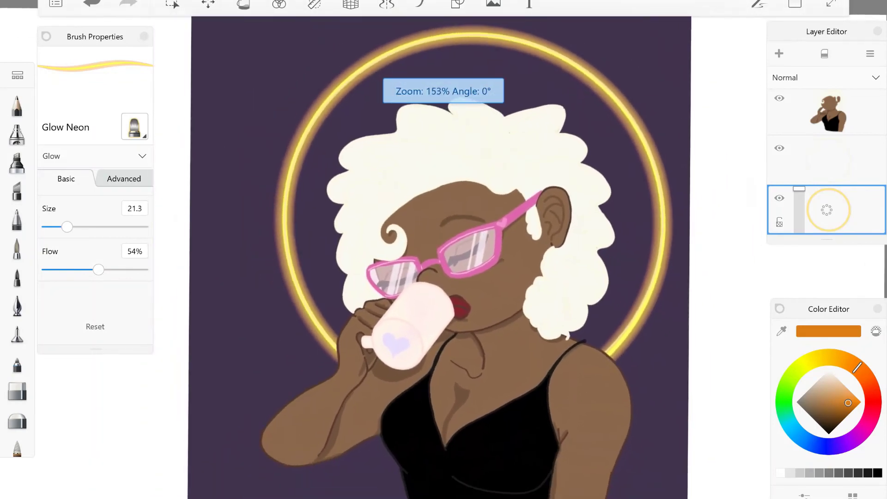
{"action": "scroll", "coordinate": [443, 258], "scroll_direction": "down", "scroll_amount": 1}
{"action": "scroll", "coordinate": [827, 161], "scroll_direction": "up", "scroll_amount": 3}
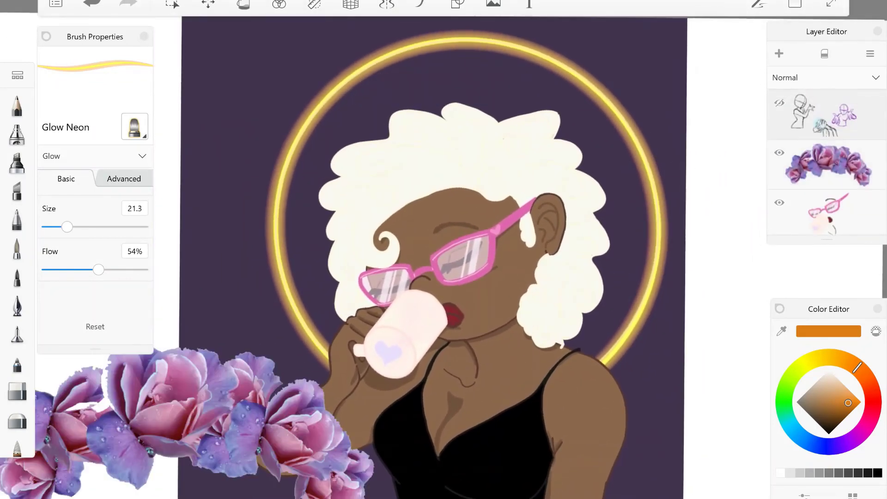
{"action": "key", "text": "v"}
{"action": "left_click_drag", "start_coordinate": [185, 425], "coordinate": [450, 190]}
{"action": "left_click", "coordinate": [568, 32]}
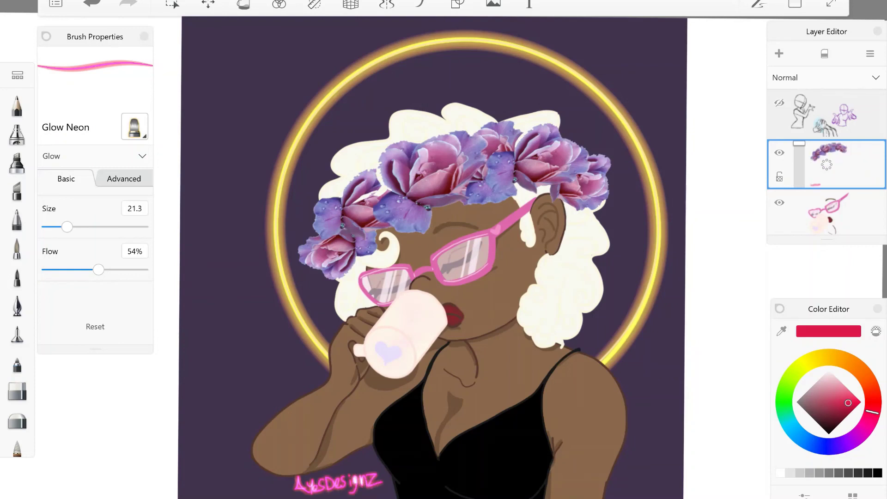
{"action": "left_click", "coordinate": [55, 3]}
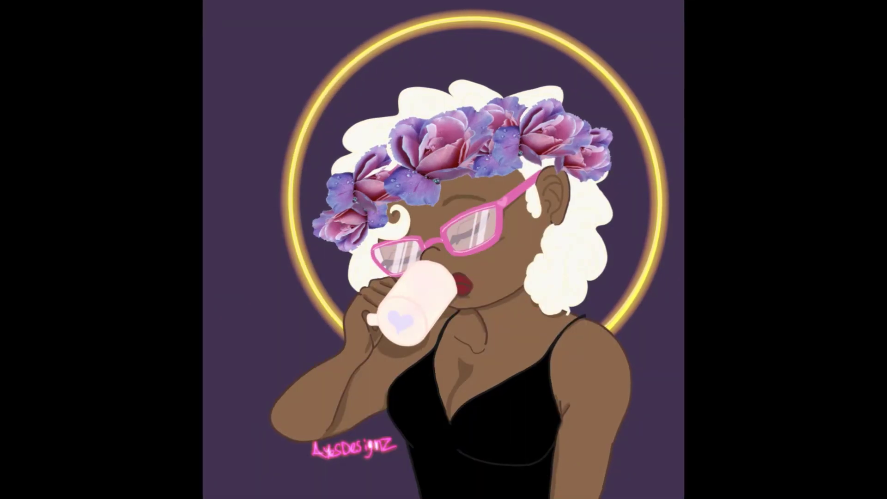